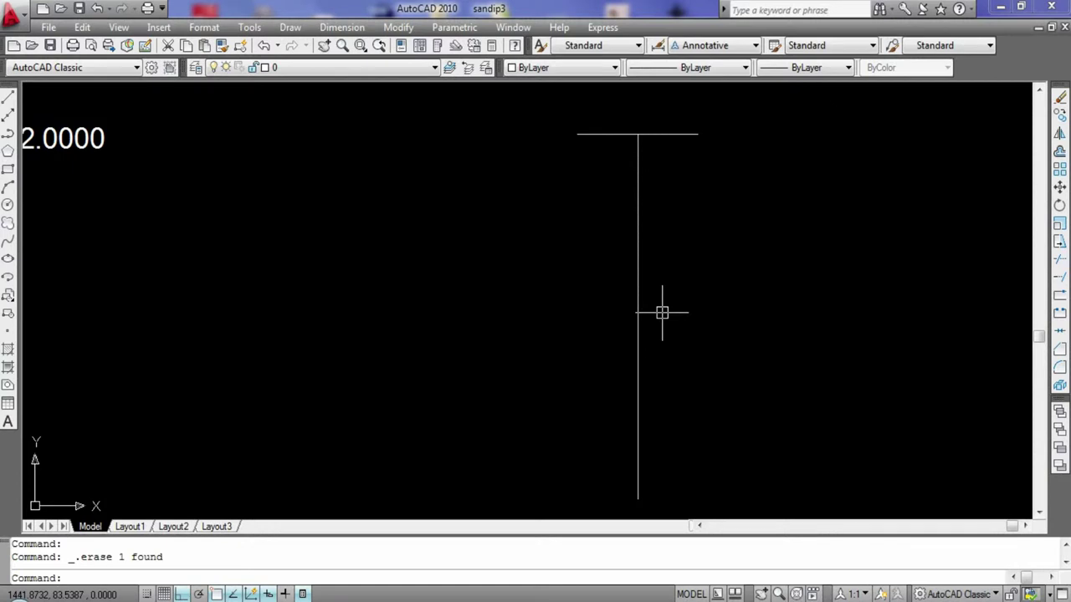
- Draw 10-unit verticals down from both ends of the top line and close the bottom edge
click(8, 97)
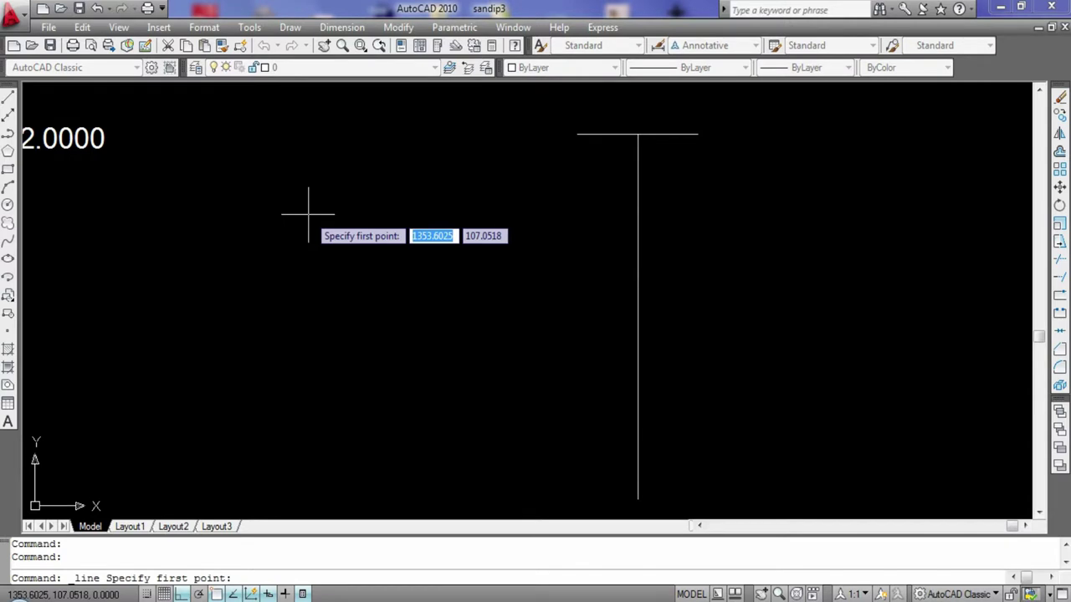
click(8, 98)
click(697, 134)
text(10)
key(Return)
key(Escape)
click(7, 98)
click(577, 134)
text(10)
key(Return)
key(Escape)
key(Return)
click(577, 176)
click(698, 176)
key(Escape)
- Extend the rectangle's bottom edge 5 units past each bottom corner
click(7, 98)
click(697, 175)
text(5)
key(Return)
key(Escape)
key(Return)
click(577, 176)
text(5)
key(Return)
key(Escape)
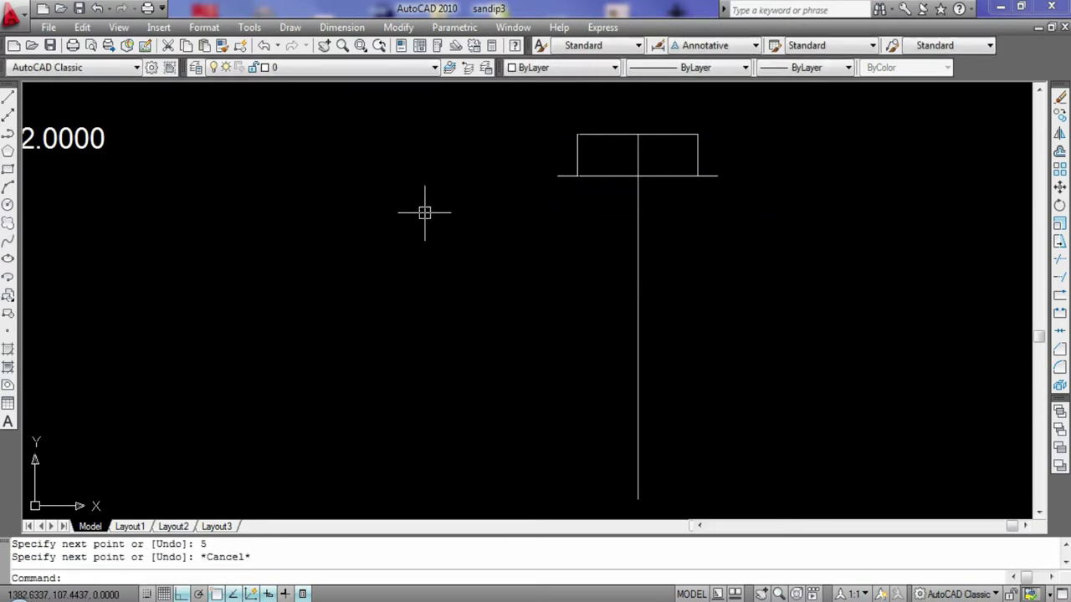
key(Return)
click(577, 167)
click(557, 167)
key(Return)
click(567, 168)
key(Delete)
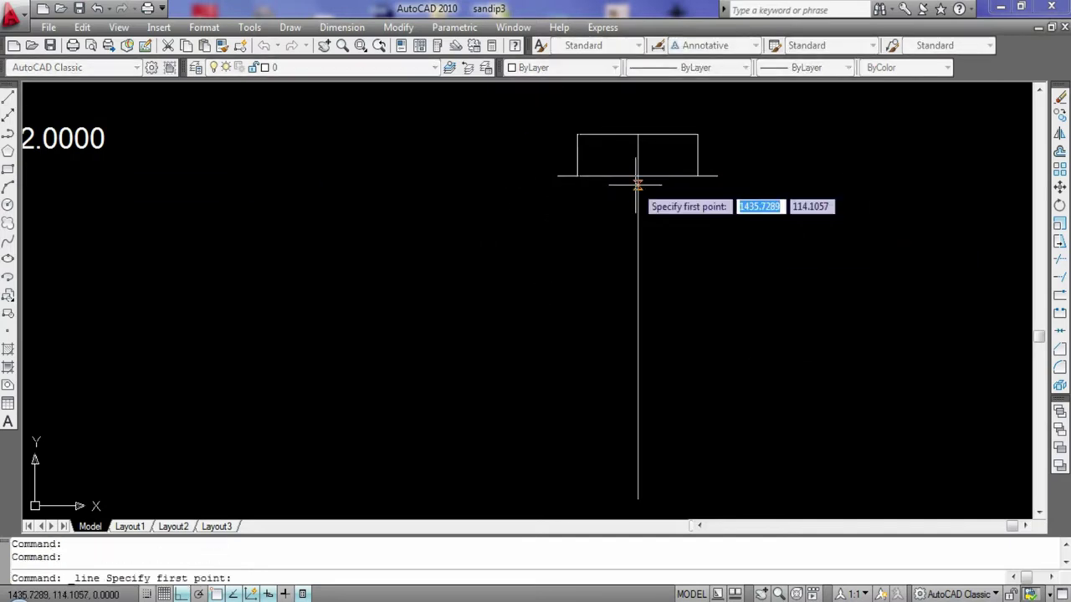
click(577, 168)
click(559, 175)
key(Return)
key(Return)
click(717, 176)
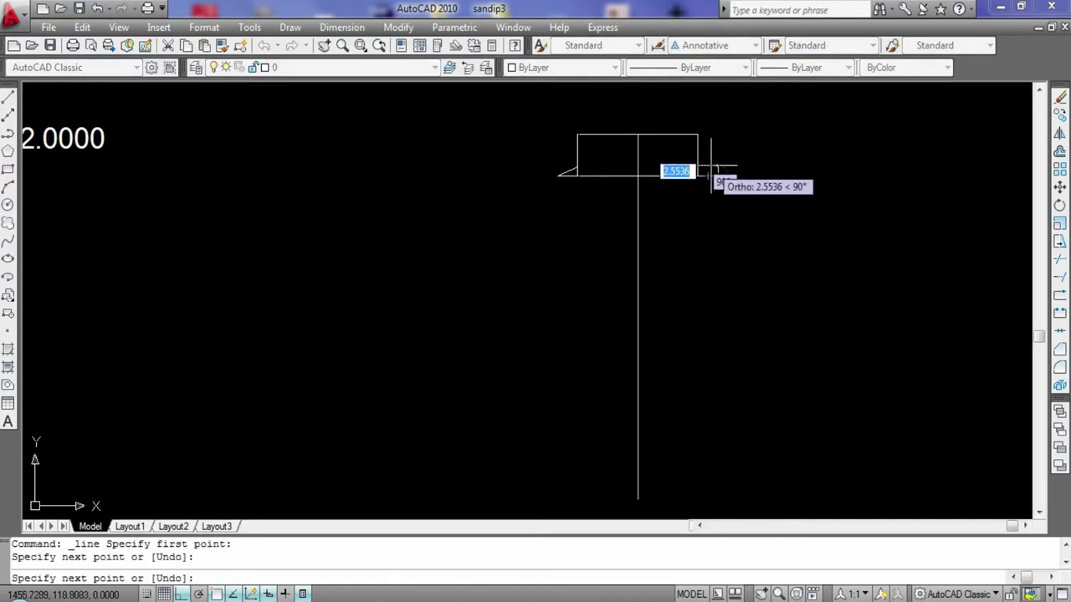
click(712, 167)
key(Return)
click(716, 168)
key(Delete)
click(8, 97)
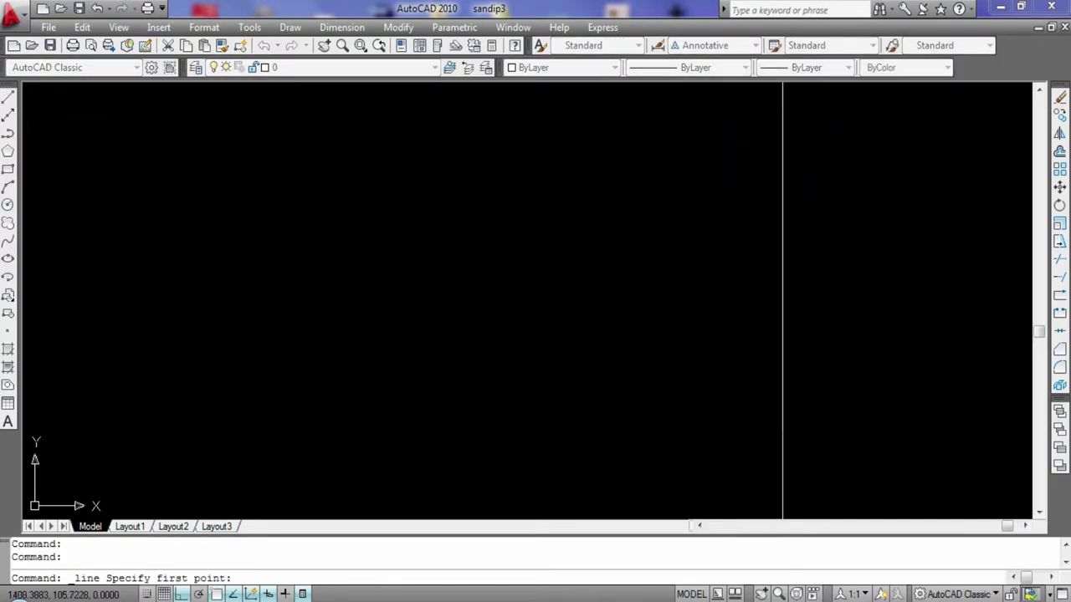
scroll(559, 172, up, 2)
click(432, 249)
click(433, 251)
key(Escape)
click(434, 250)
click(430, 252)
key(Escape)
key(Escape)
click(433, 250)
key(Delete)
key(Escape)
key(Escape)
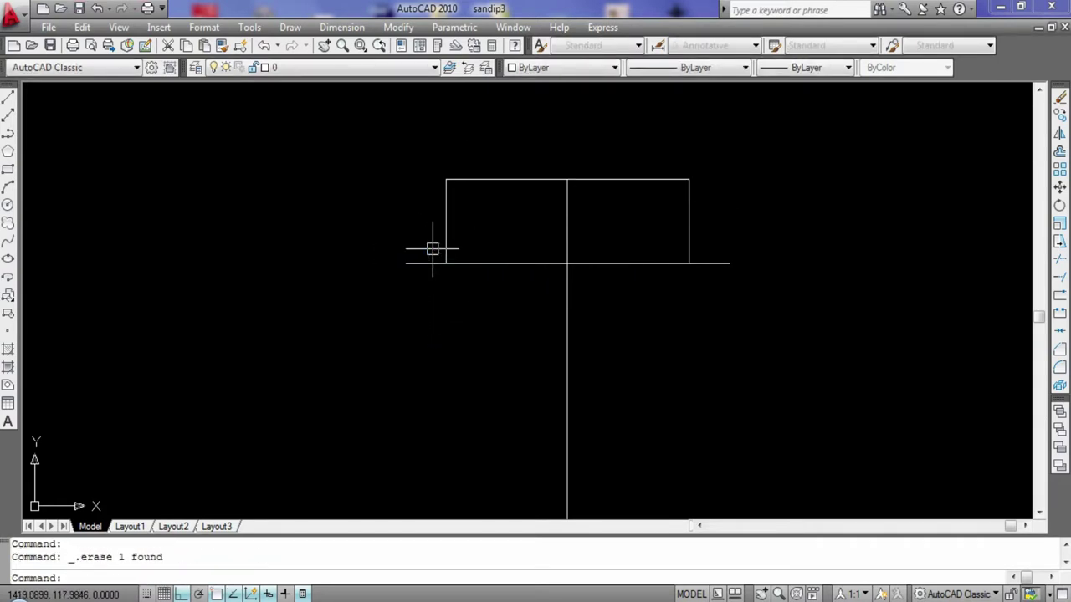
- Draw an 87.5-unit vertical line down from the horizontal line's right end
scroll(647, 347, down, 4)
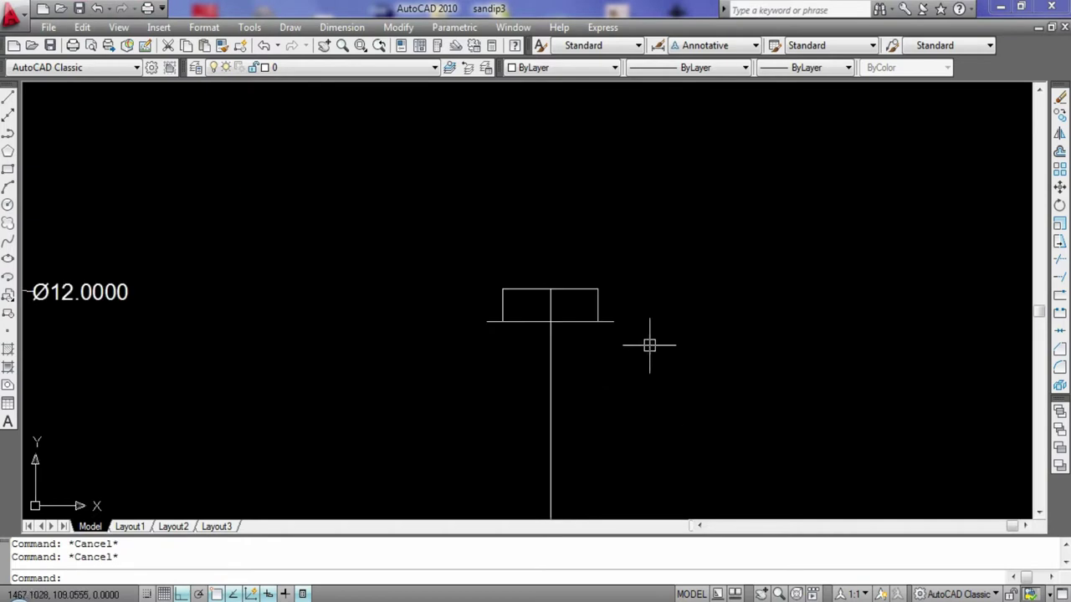
scroll(646, 347, down, 2)
click(8, 98)
click(627, 331)
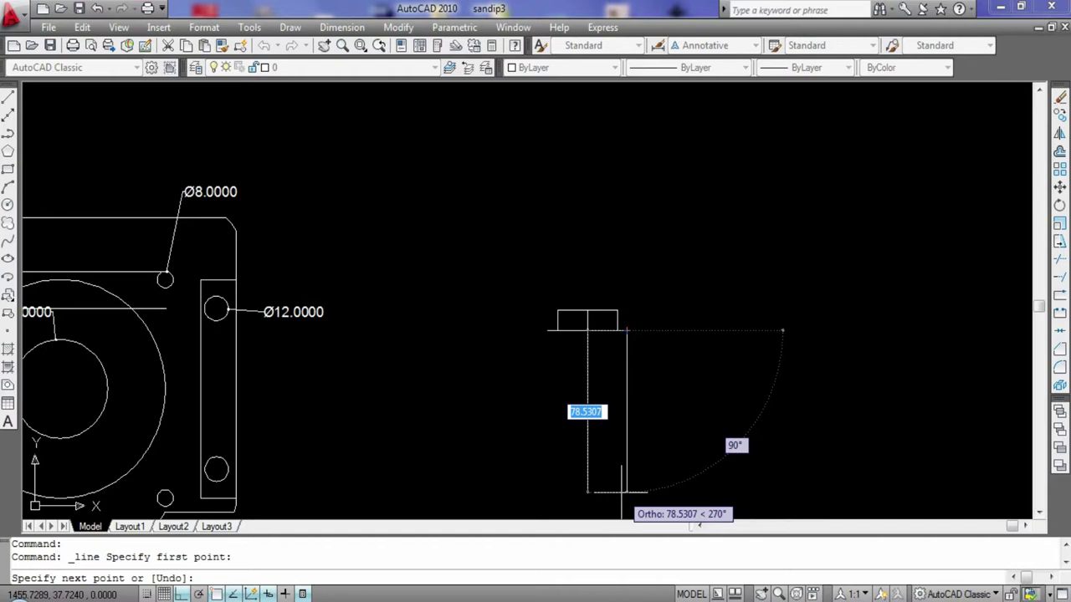
text(87.5)
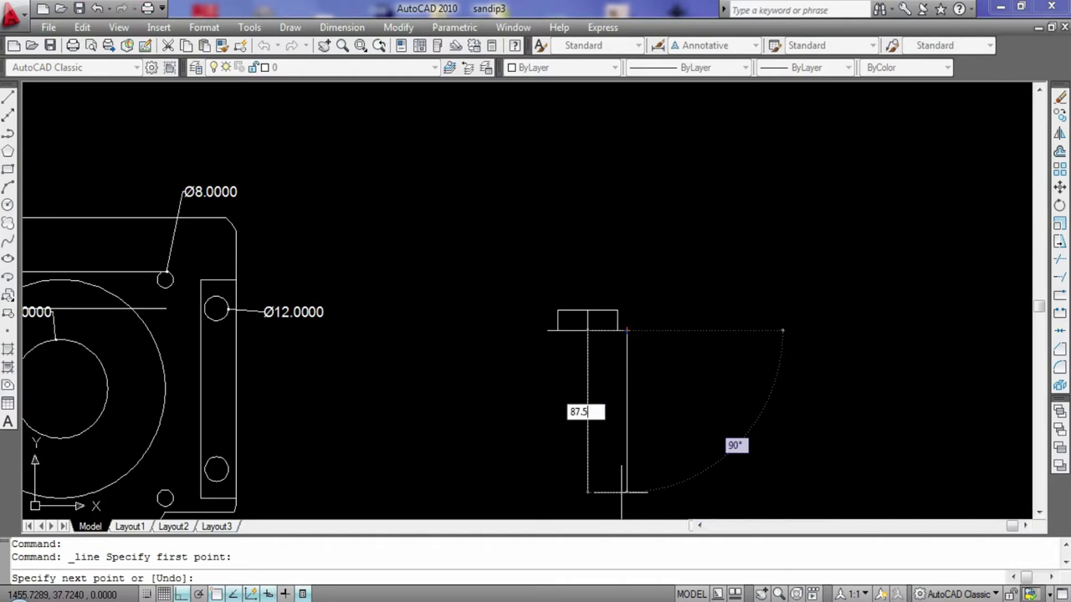
key(Return)
key(Escape)
- Erase the too-long line and redraw it at 77 units from the same endpoint
middle_drag(836, 418, 838, 237)
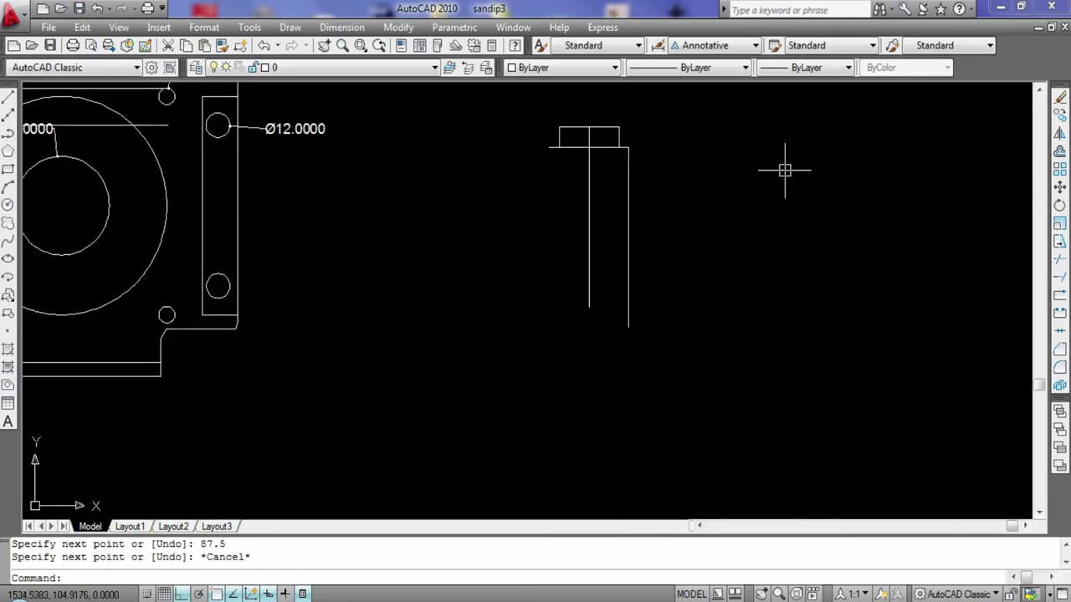
click(627, 279)
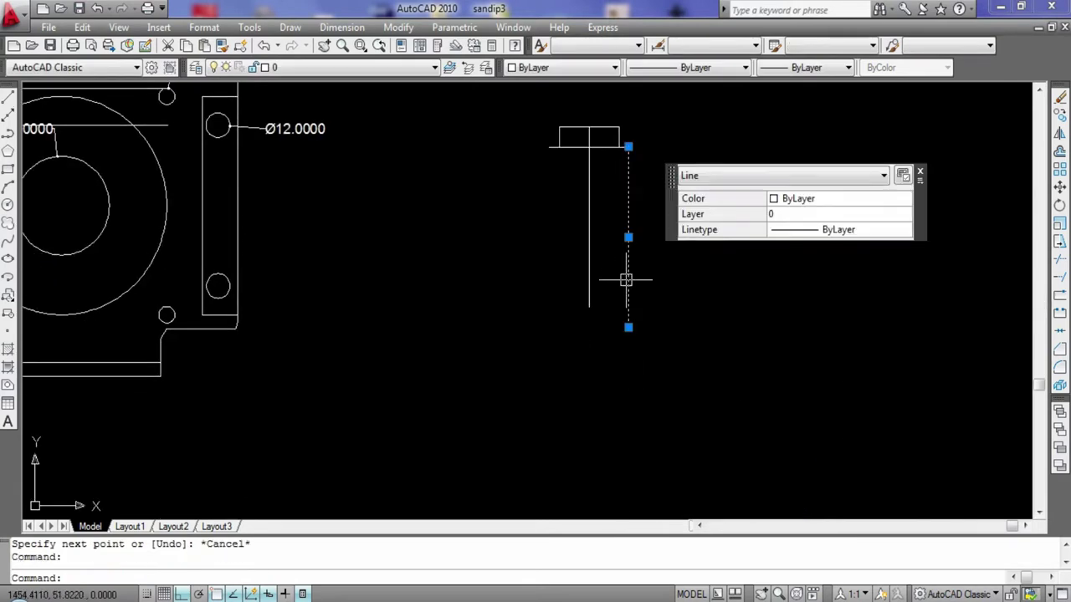
key(Delete)
click(8, 97)
click(628, 147)
text(77.)
key(Return)
key(Escape)
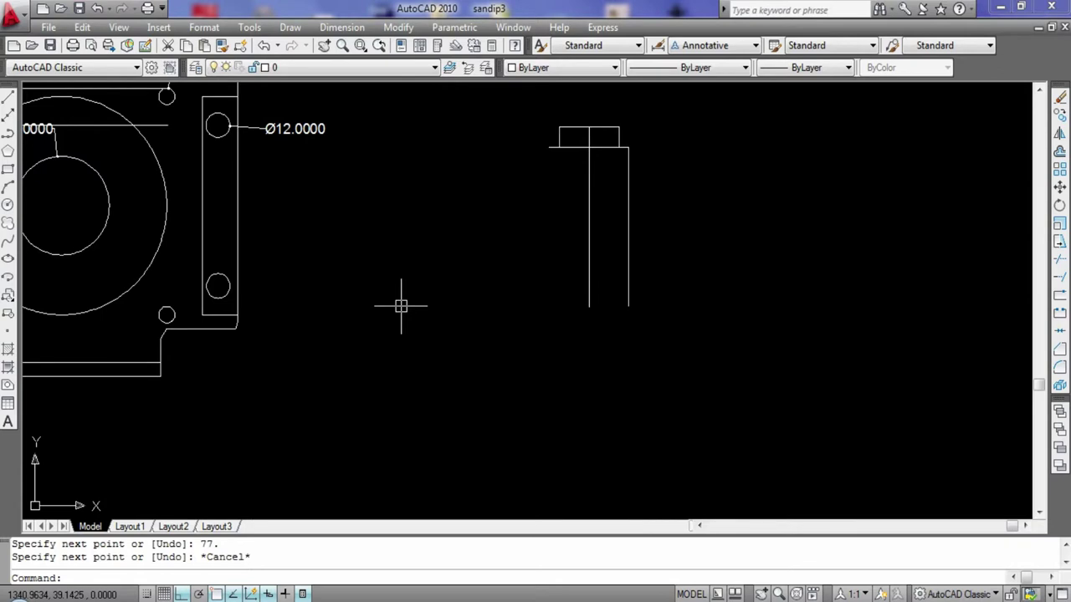
- Draw a 42.5-unit base line running left from the centre line's bottom
click(8, 97)
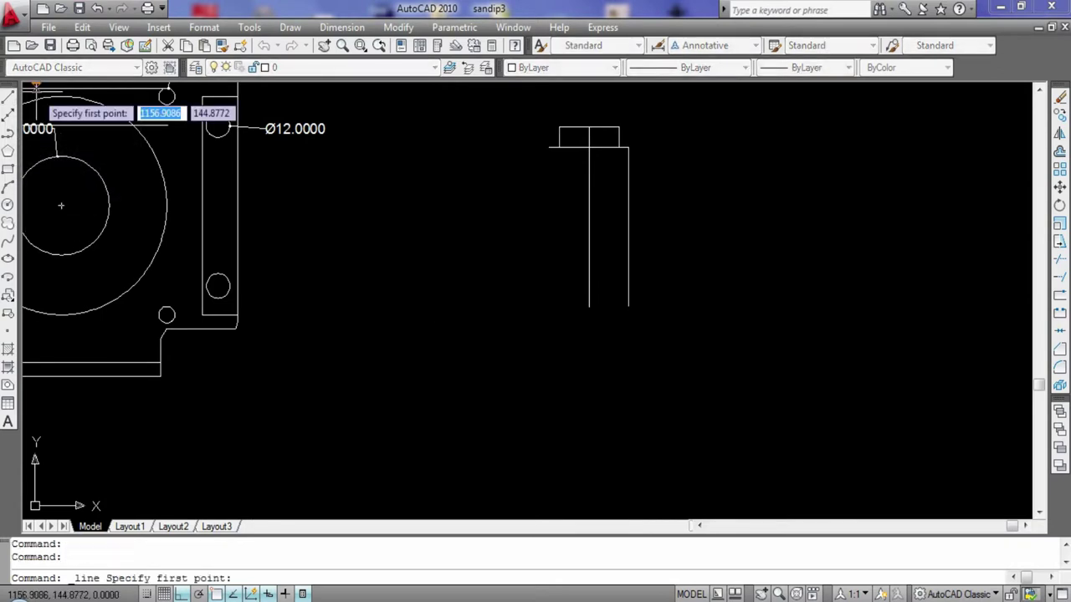
click(591, 309)
key(Return)
key(Escape)
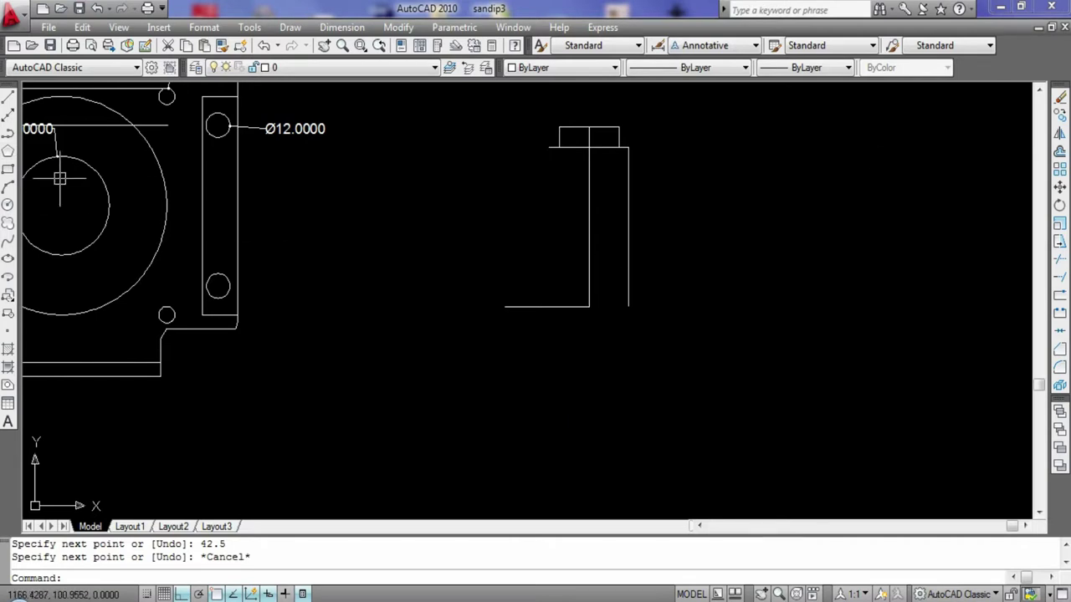
- Add the flange's 10-unit left edge and its top edge across to the body
scroll(327, 358, up, 2)
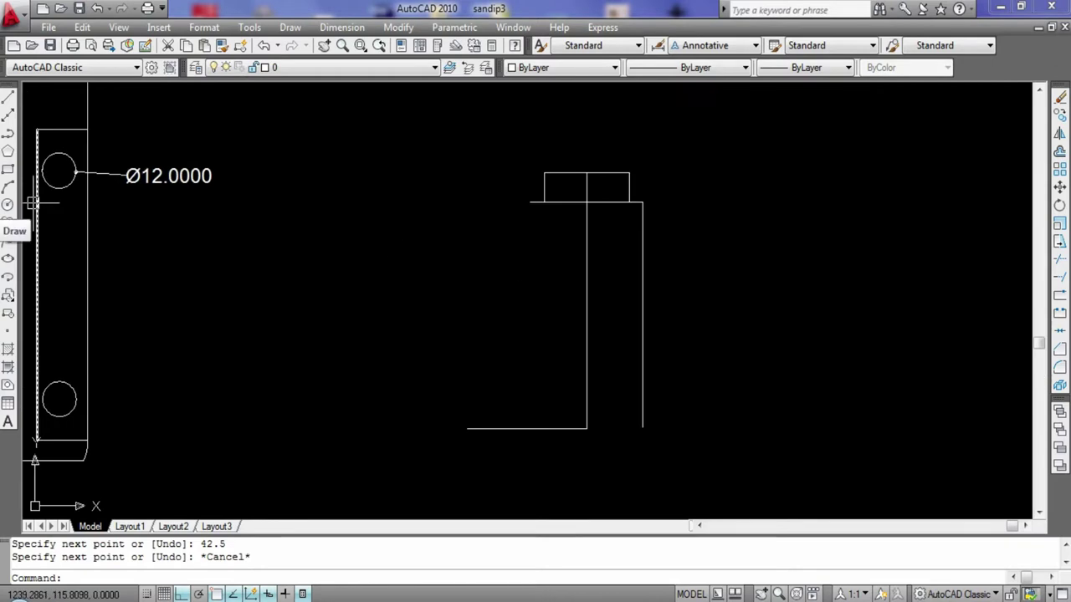
click(8, 97)
click(467, 428)
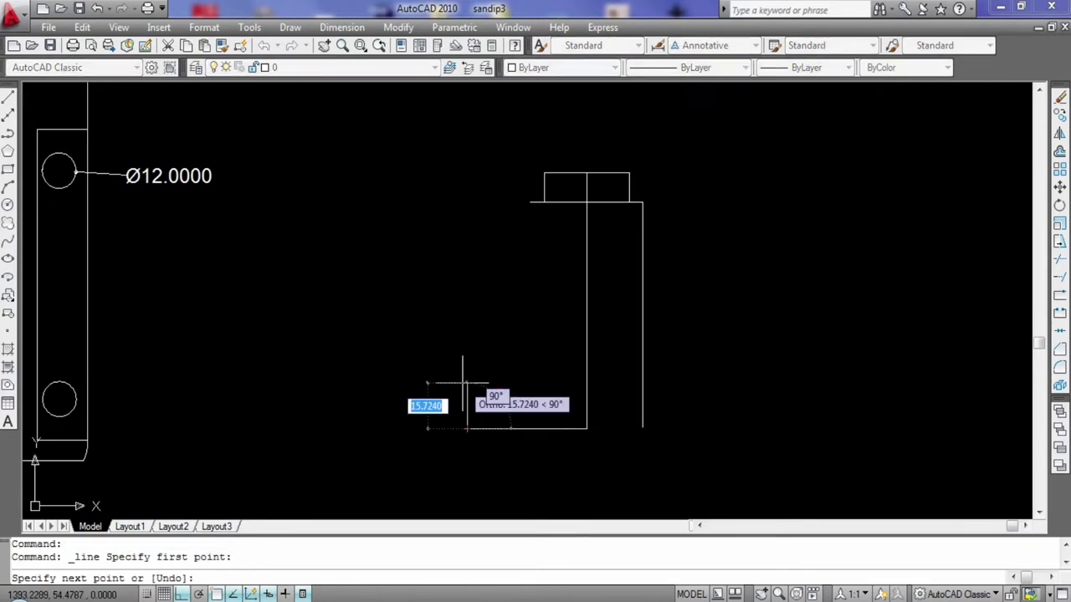
text(10)
key(Return)
key(Escape)
click(8, 97)
click(467, 399)
click(586, 399)
key(Return)
- Extend the bottom edge under the body and draw the body's left edge down to the flange
click(579, 429)
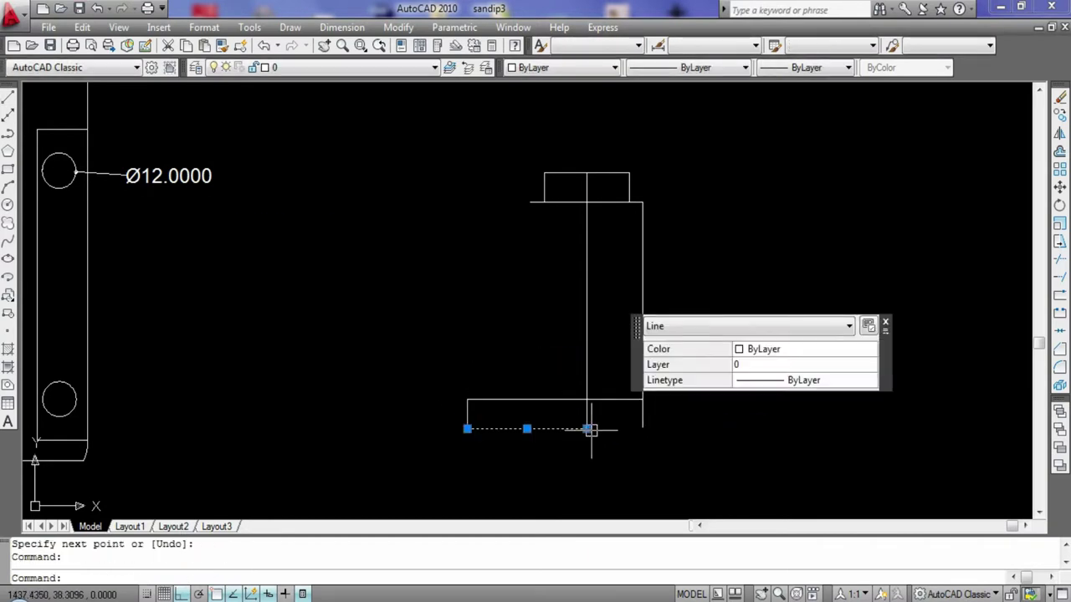
click(7, 97)
click(587, 428)
click(641, 428)
key(Return)
click(8, 97)
click(530, 202)
click(530, 399)
key(Return)
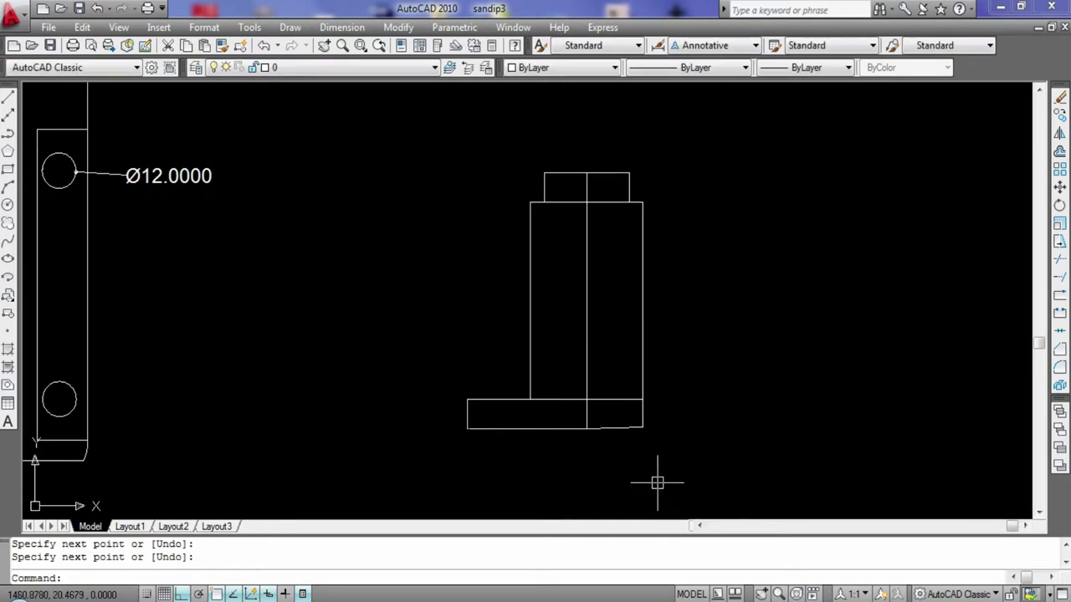
- Erase the short sloped line and a stray horizontal line
scroll(593, 482, up, 6)
click(681, 256)
key(Delete)
click(7, 97)
click(796, 256)
click(567, 261)
key(Escape)
click(641, 261)
key(Delete)
scroll(640, 265, down, 2)
scroll(594, 318, down, 6)
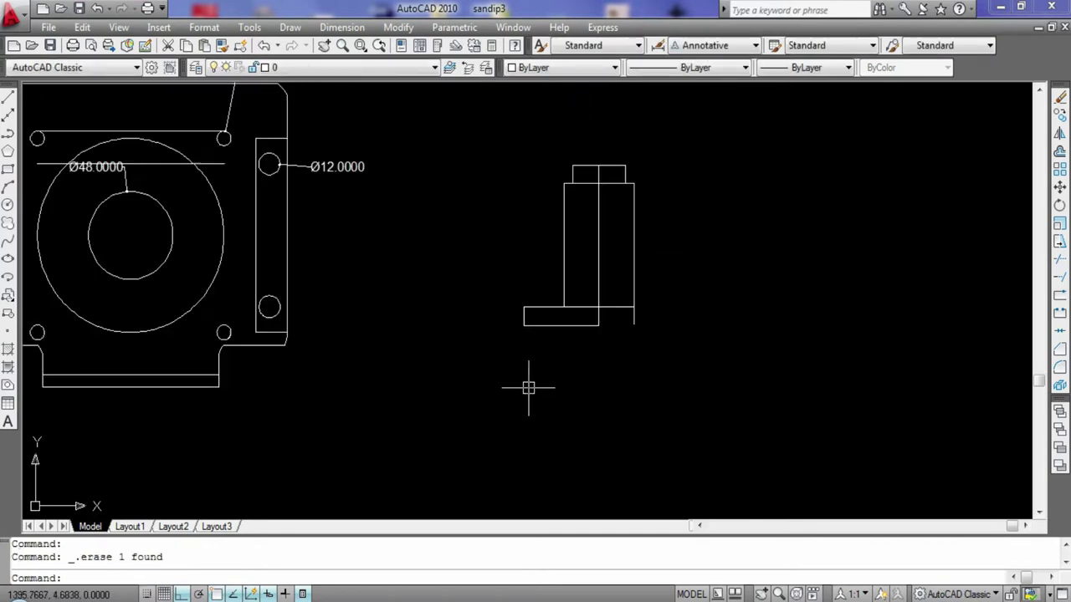
scroll(484, 311, up, 2)
scroll(483, 306, up, 2)
click(341, 27)
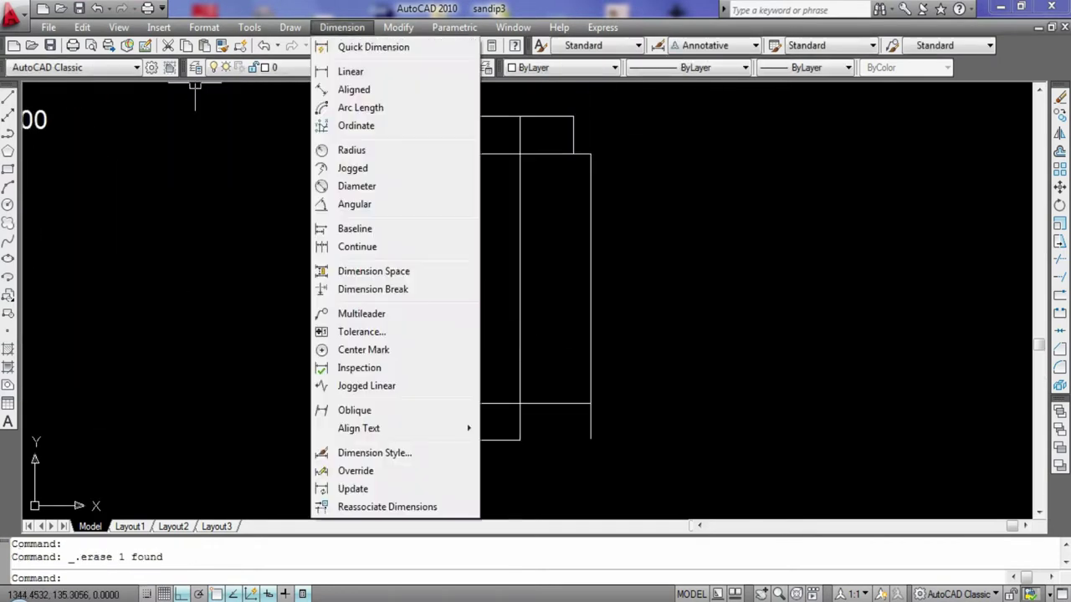
click(359, 70)
click(519, 117)
click(519, 439)
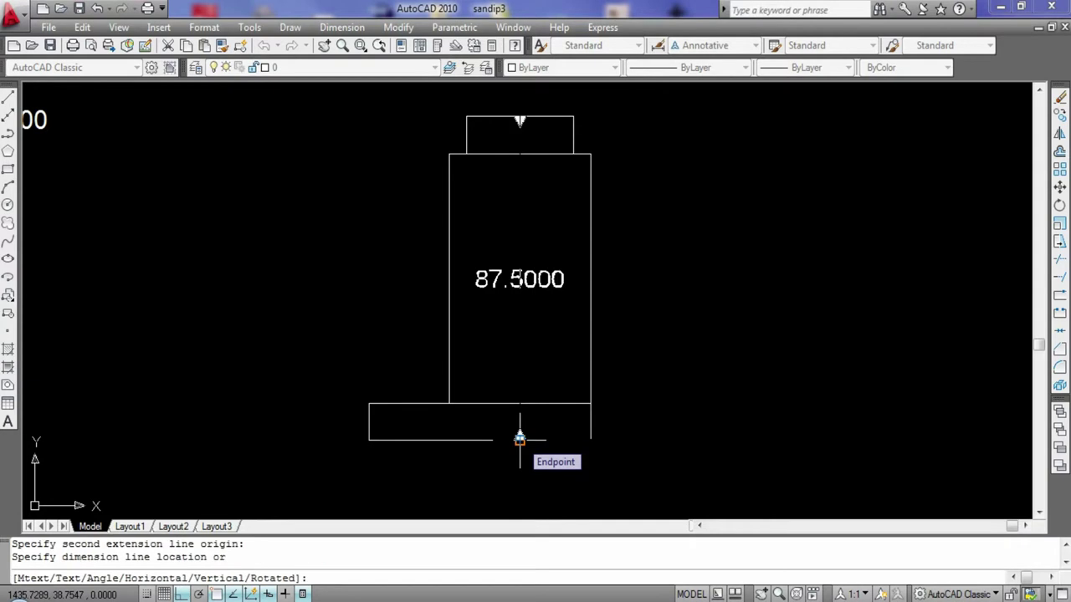
key(Escape)
click(341, 26)
click(356, 71)
click(590, 153)
click(589, 438)
key(Escape)
click(588, 345)
key(Delete)
click(8, 97)
click(589, 153)
text(77)
key(Return)
key(Escape)
click(8, 97)
click(591, 438)
click(520, 439)
key(Escape)
scroll(622, 487, up, 5)
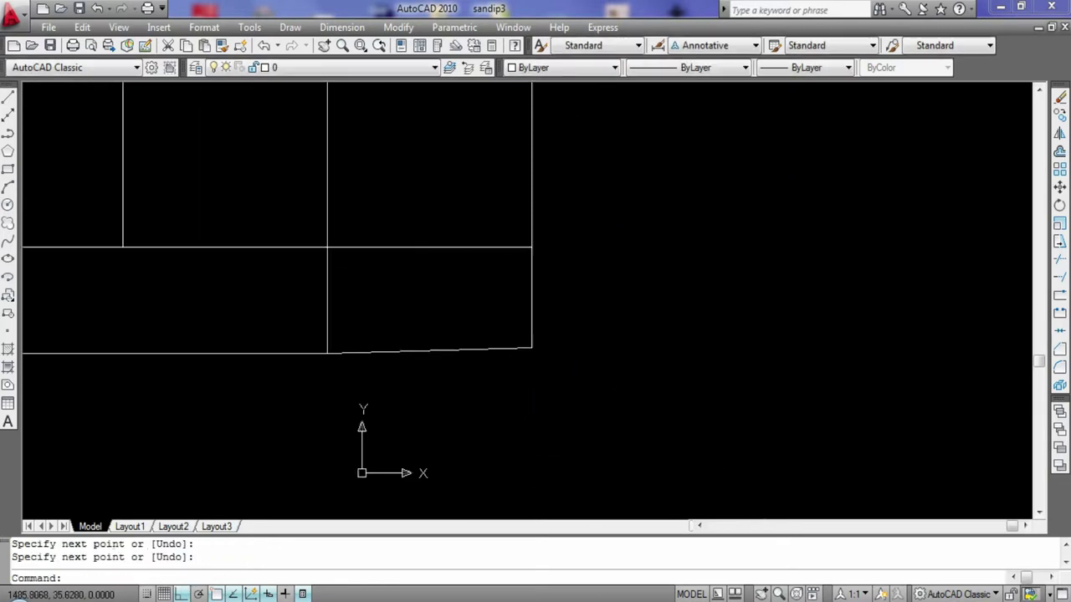
key(Delete)
scroll(440, 353, down, 2)
scroll(440, 354, down, 4)
scroll(440, 354, up, 2)
middle_drag(420, 157, 420, 265)
click(7, 97)
click(394, 114)
key(Escape)
click(341, 27)
click(368, 58)
click(386, 113)
key(Escape)
click(342, 27)
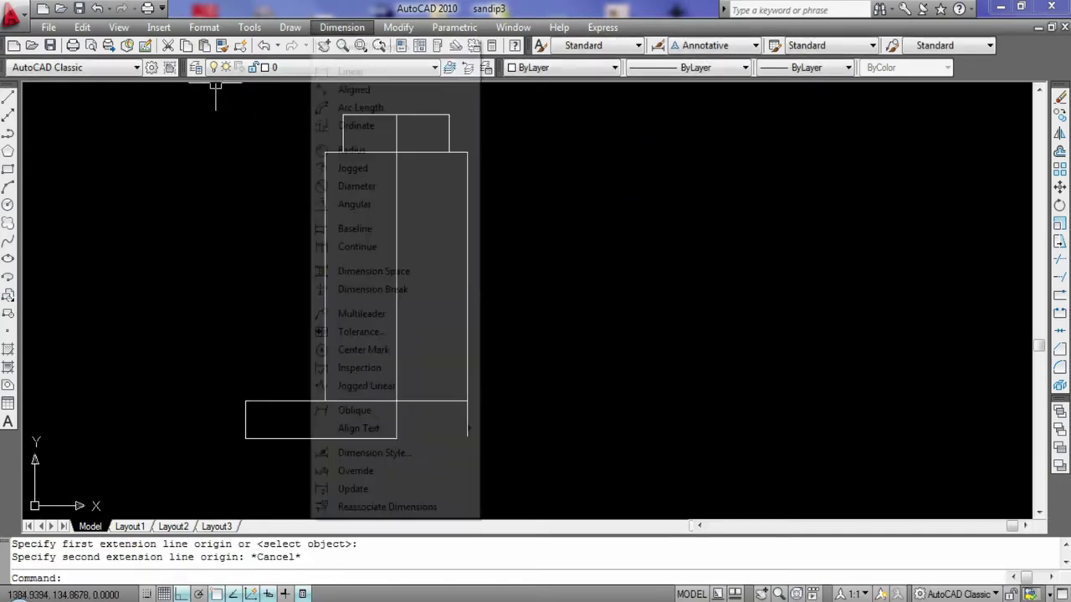
click(368, 65)
click(450, 115)
click(450, 151)
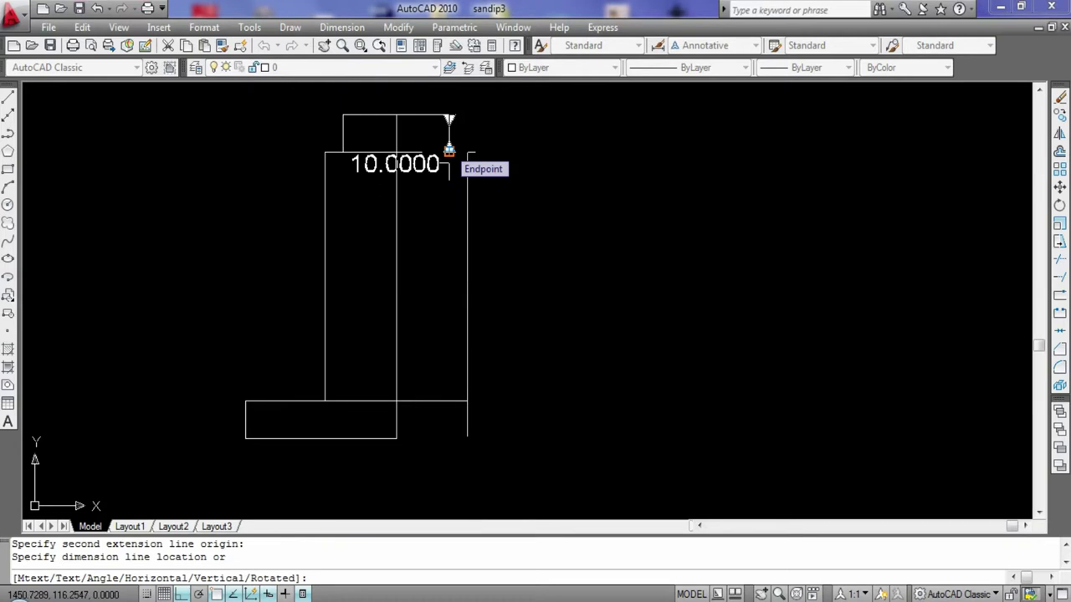
- Cancel the 10.0000 dimension and draw an 87.5-unit vertical from the top block's right corner
key(Escape)
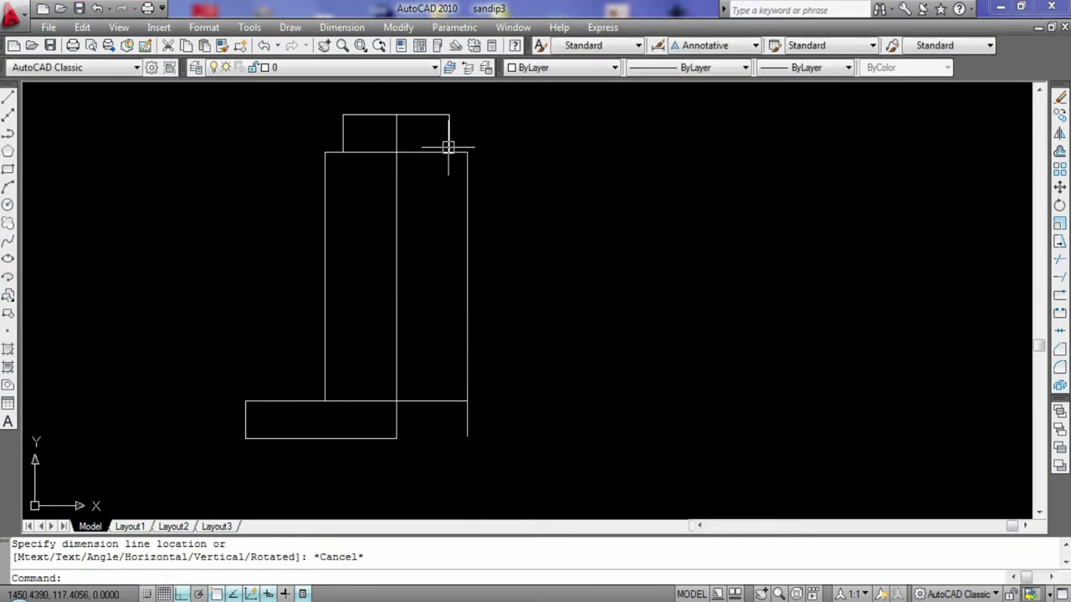
scroll(458, 204, up, 3)
scroll(29, 143, down, 2)
scroll(228, 92, down, 1)
click(8, 97)
click(239, 121)
text(8)
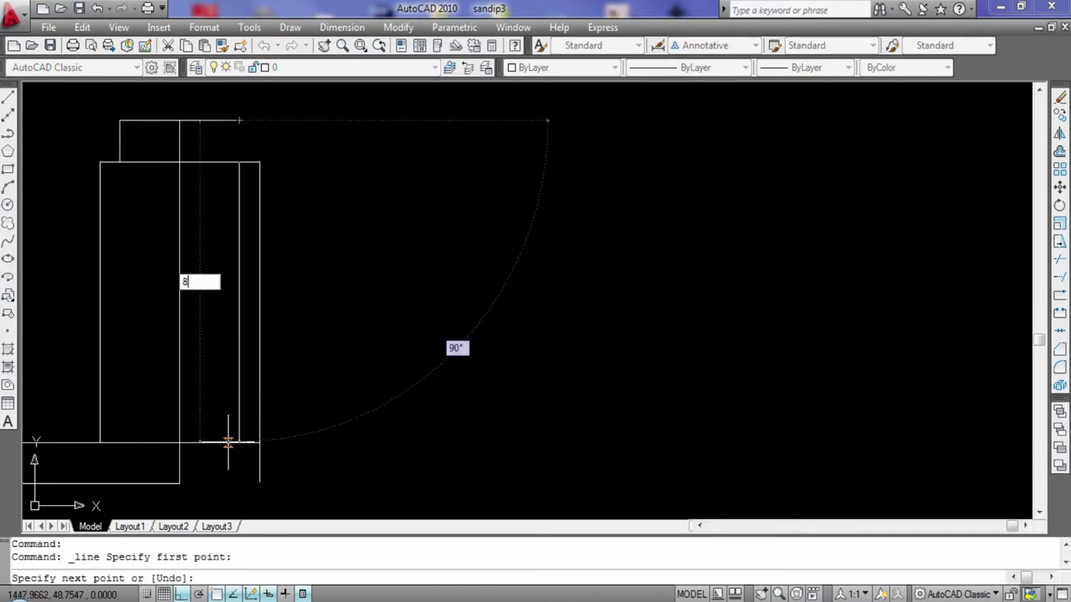
text(7.5)
key(Return)
key(Escape)
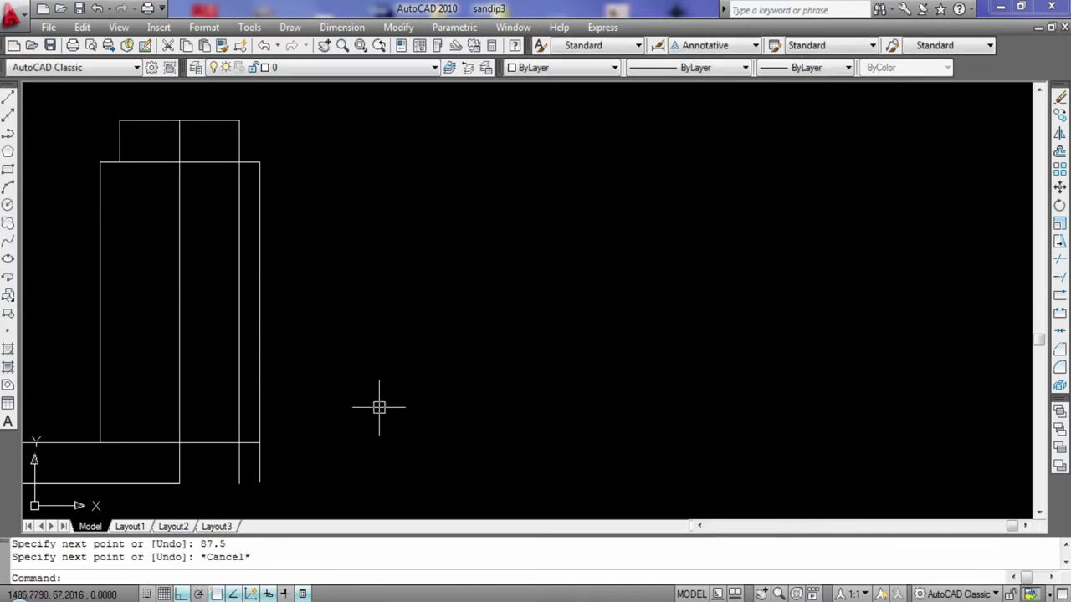
- Erase the outer right vertical line and start a new line
click(258, 389)
key(Delete)
click(8, 96)
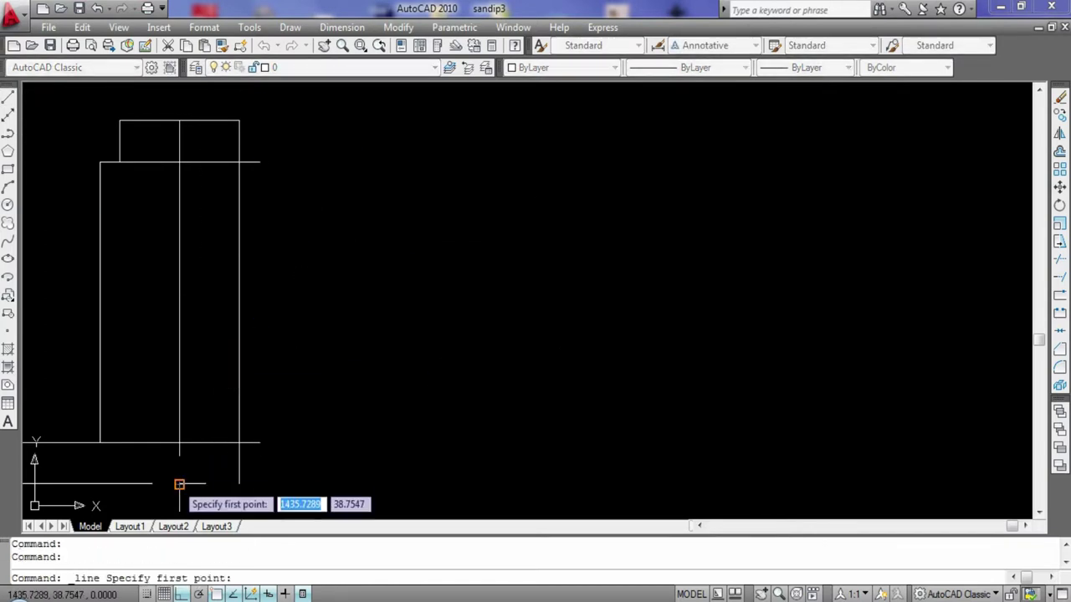
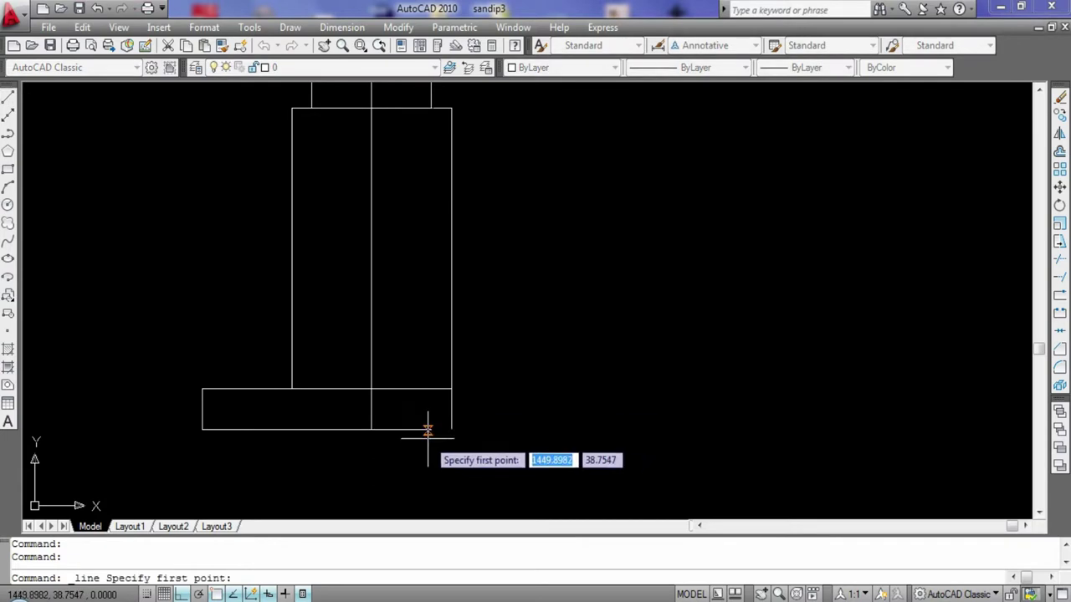
- Draw a short line at the bottom-right endpoint and erase the slanted corner line
click(431, 429)
click(450, 430)
key(Return)
scroll(633, 377, up, 5)
click(359, 325)
- Erase the short bottom line and a leftover line near the rectangle
key(Delete)
scroll(280, 334, down, 4)
scroll(569, 401, up, 2)
mouse_move(569, 401)
middle_down()
mouse_move(583, 250)
mouse_move(602, 311)
middle_up()
click(411, 415)
key(Delete)
- Erase the old outline's bottom line
click(447, 358)
key(Escape)
click(541, 418)
click(48, 330)
click(51, 339)
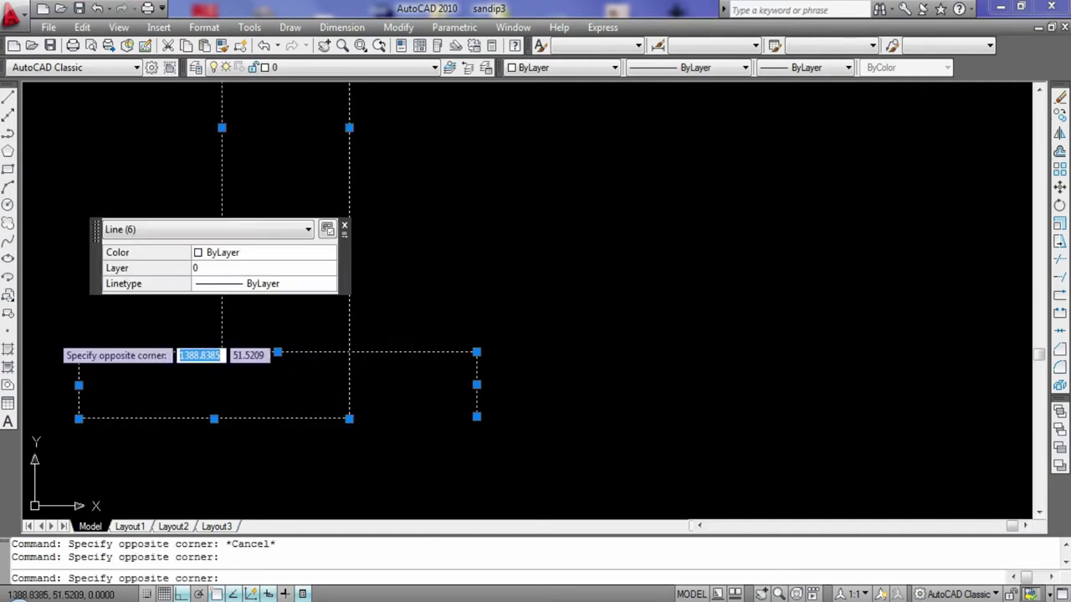
key(Escape)
click(192, 416)
key(Delete)
- Erase the upper horizontal line and the long vertical line
click(131, 353)
key(Delete)
scroll(475, 396, down, 3)
click(411, 244)
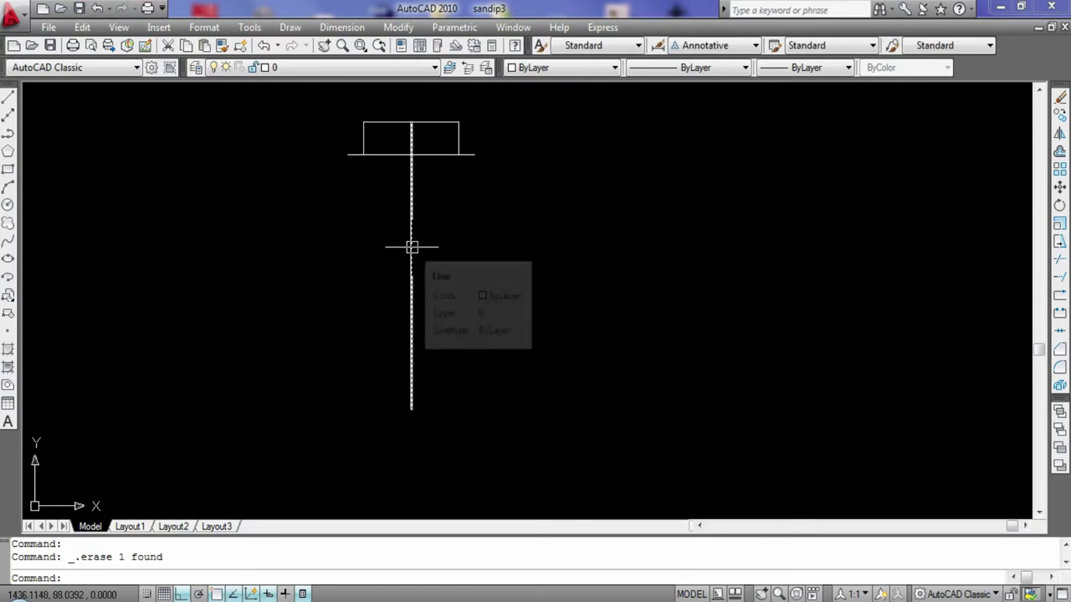
key(Delete)
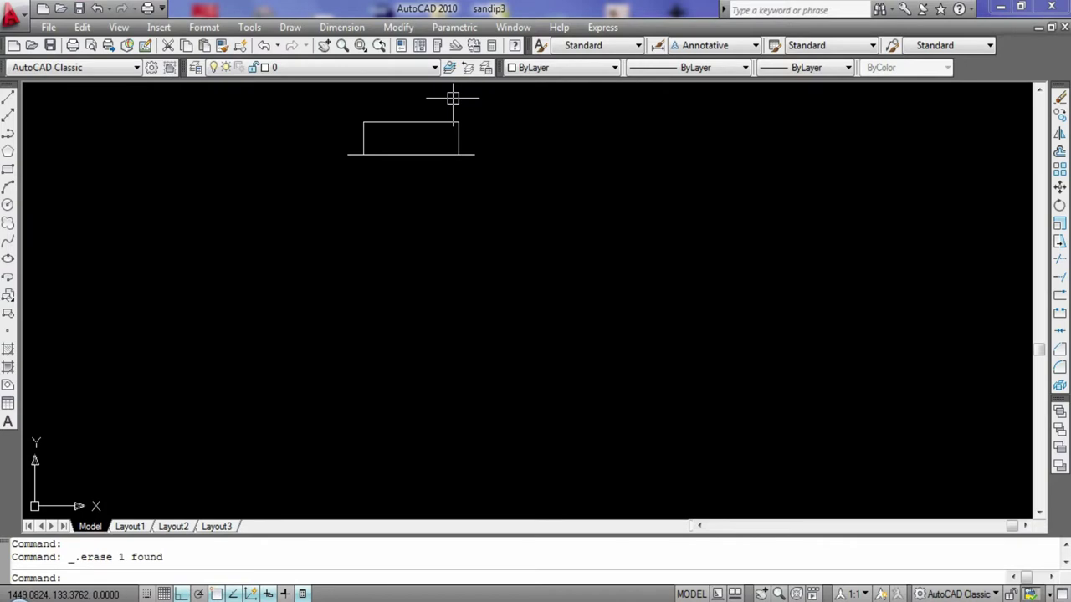
- Draw the body's right and left sides down from the base line's ends, 77.5 units long
click(7, 97)
click(474, 154)
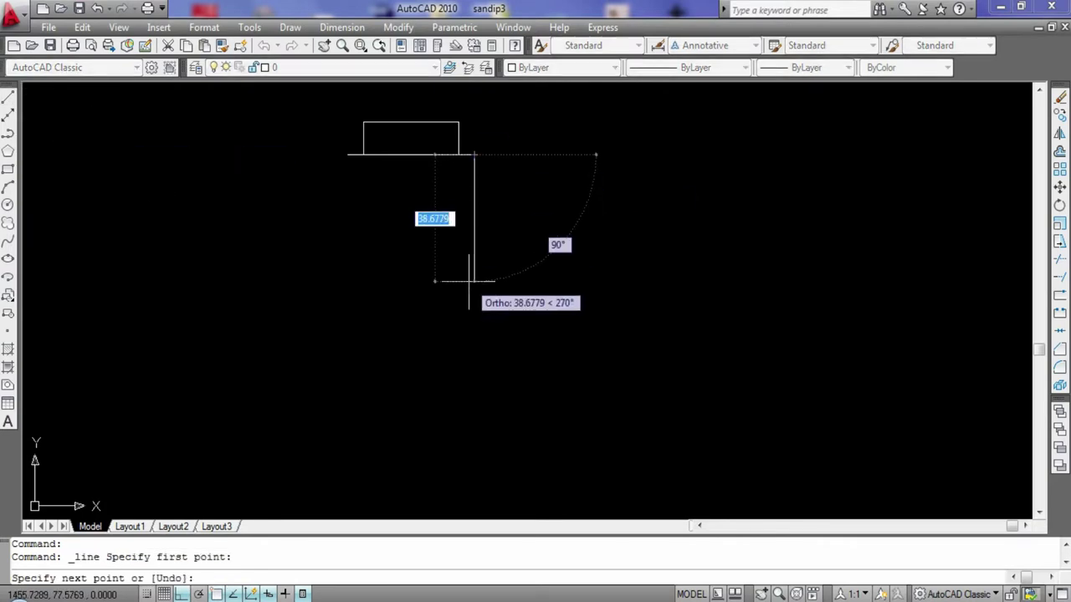
text(77.6)
key(Return)
key(Escape)
click(8, 96)
click(347, 154)
text(77.5)
key(Return)
key(Escape)
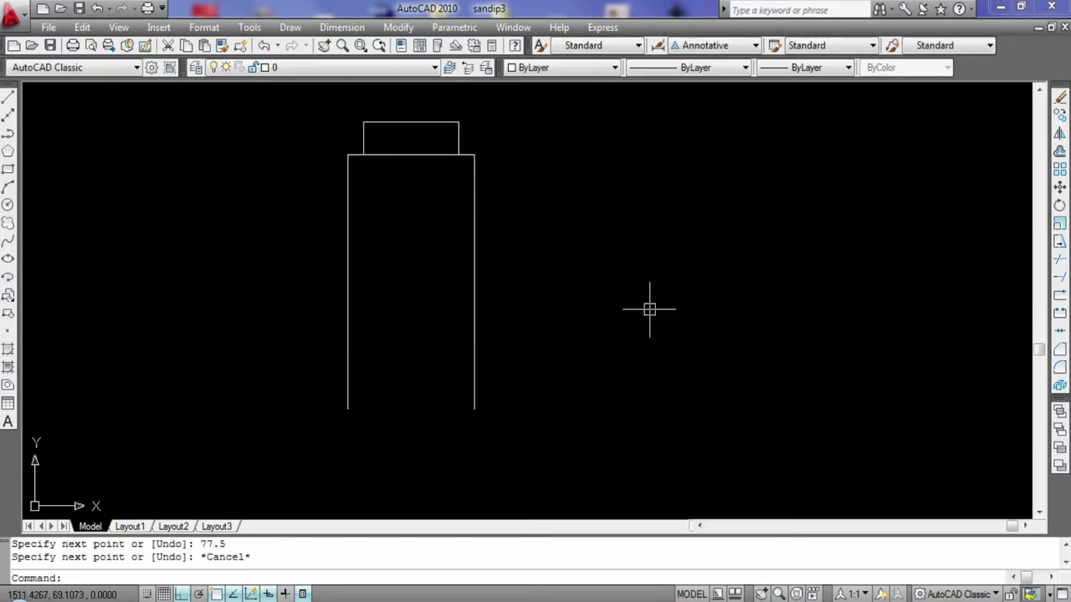
- Draw an 87.5-unit centre line down from the top block's midpoint
click(8, 96)
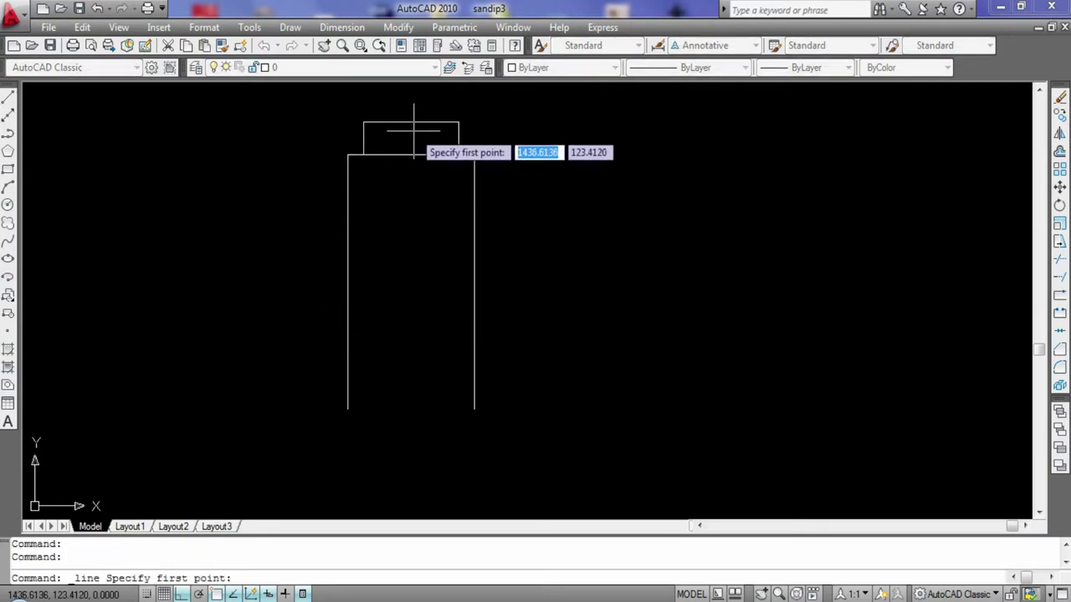
click(411, 122)
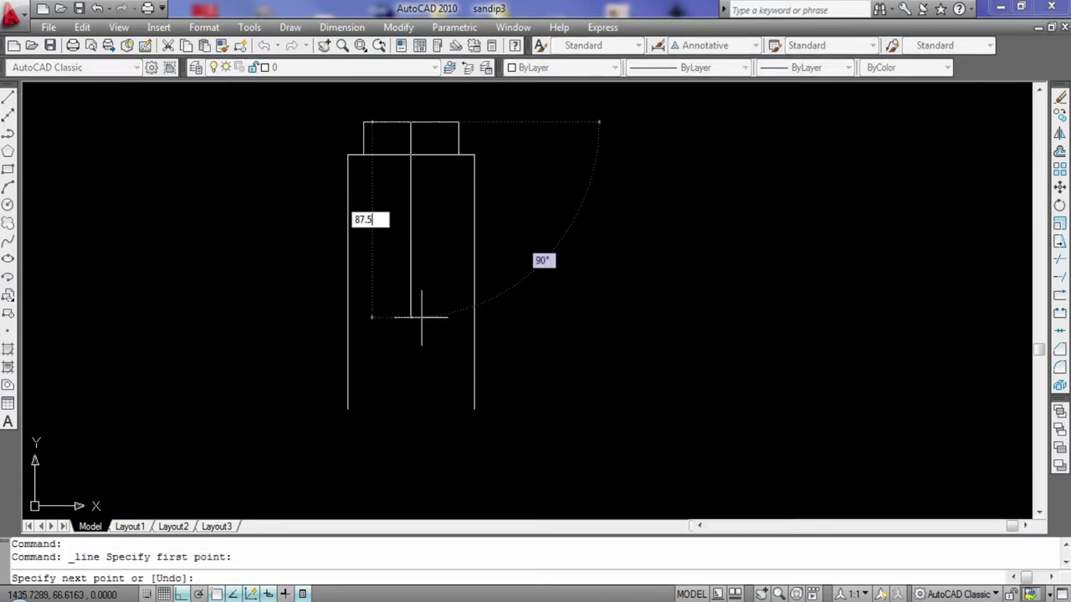
key(Return)
key(Escape)
scroll(488, 312, up, 4)
- Draw the body's bottom edge between the two sides
click(8, 96)
click(87, 340)
click(343, 341)
click(599, 341)
key(Return)
middle_drag(168, 259, 300, 251)
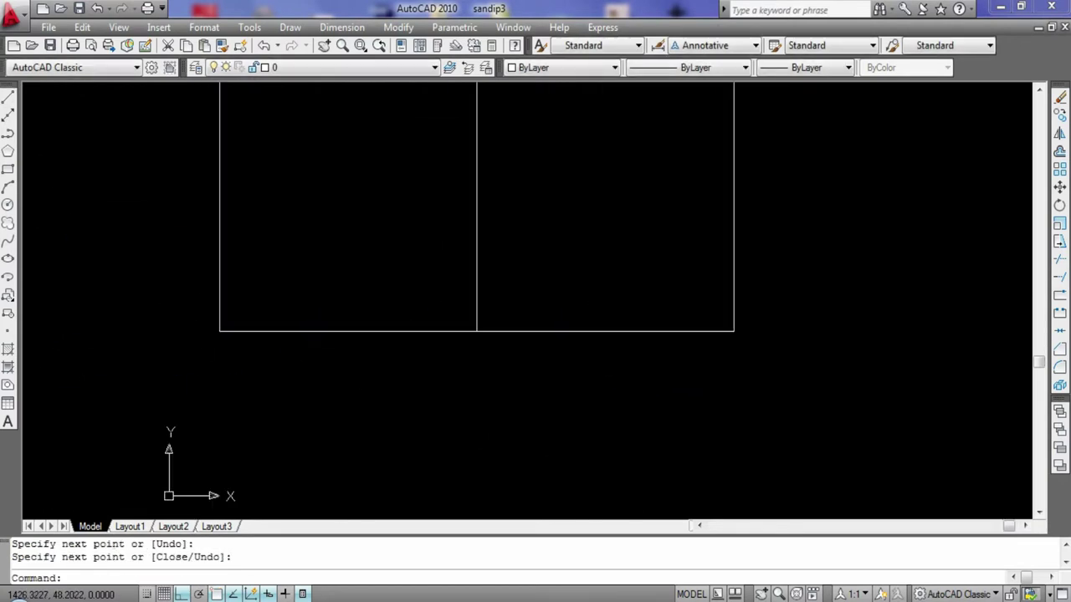
- Extend the bottom edge 42.5 units to the left
click(8, 96)
key(Escape)
key(Return)
click(477, 330)
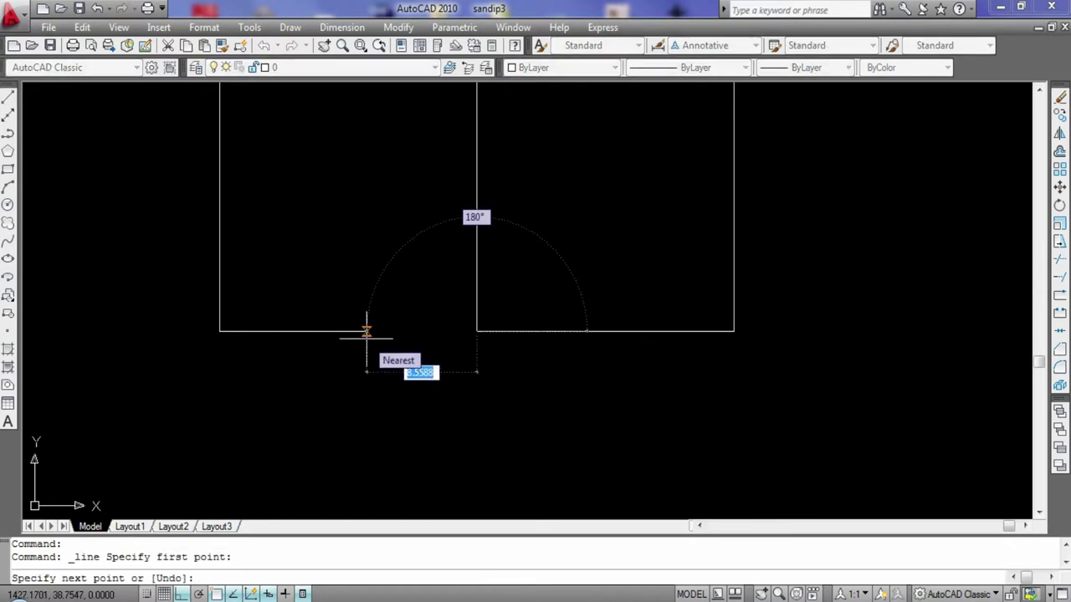
text(42.5)
key(Return)
key(Escape)
scroll(628, 433, down, 4)
scroll(255, 360, down, 2)
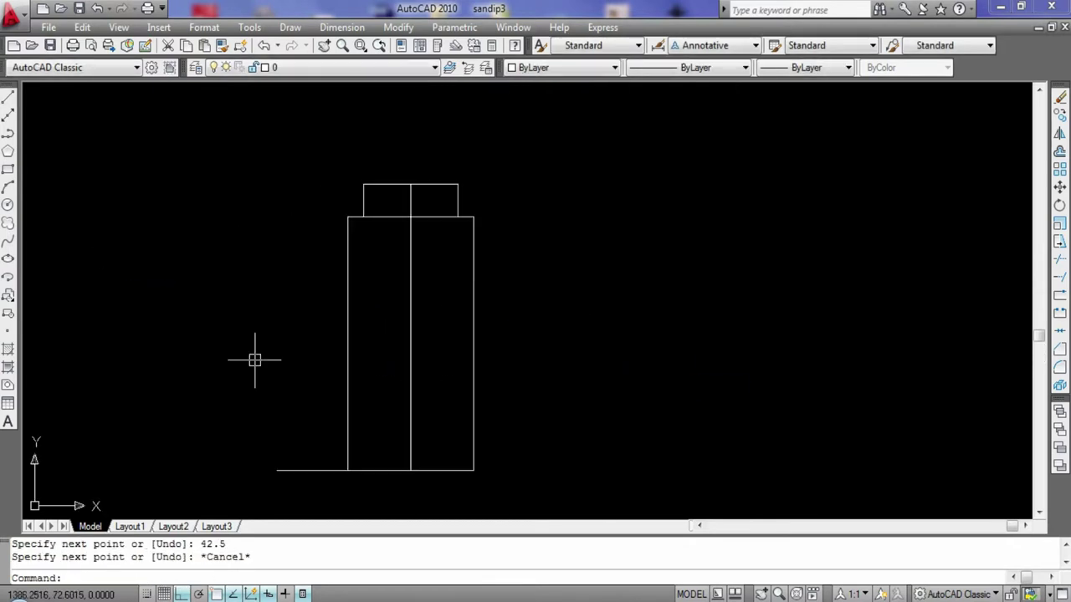
scroll(267, 275, up, 1)
- Draw a 10-unit upright at the extension's left end and the strip's top edge to the body's side
scroll(318, 311, up, 1)
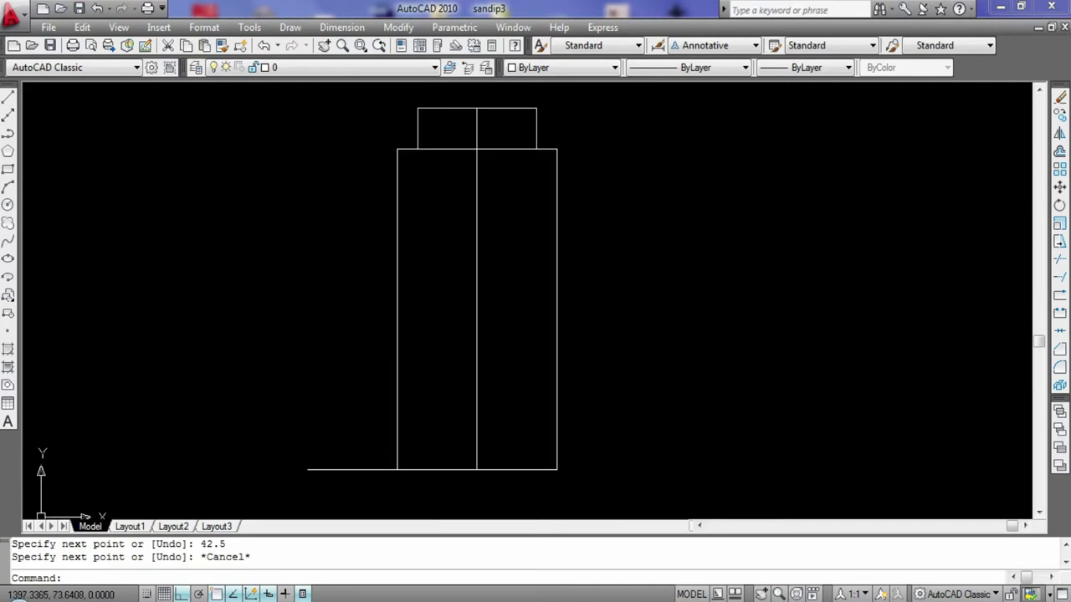
key(Return)
click(308, 469)
text(10)
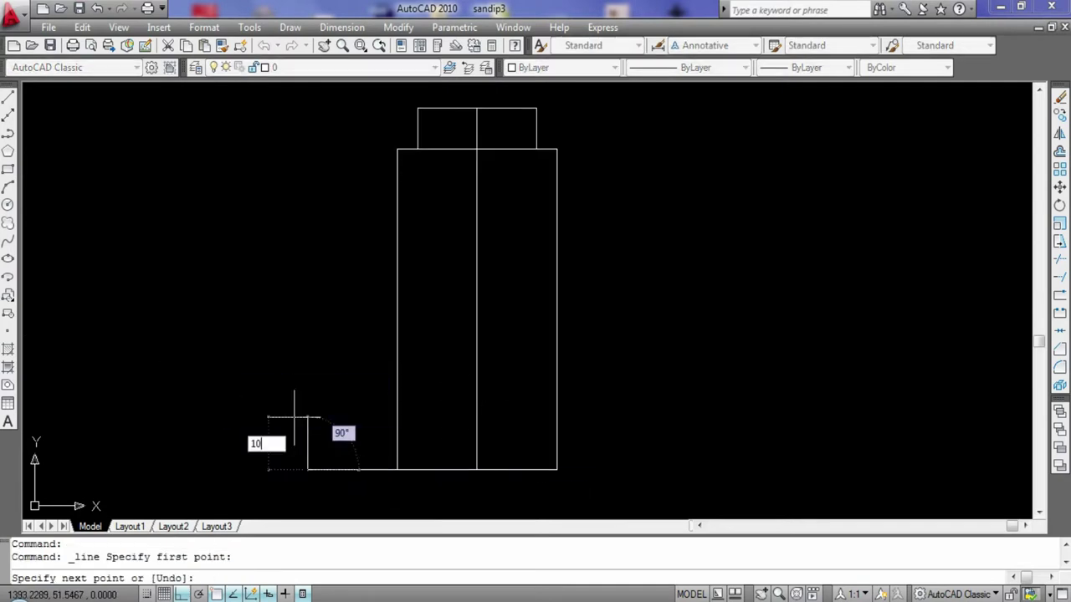
key(Return)
key(Escape)
key(Return)
click(307, 429)
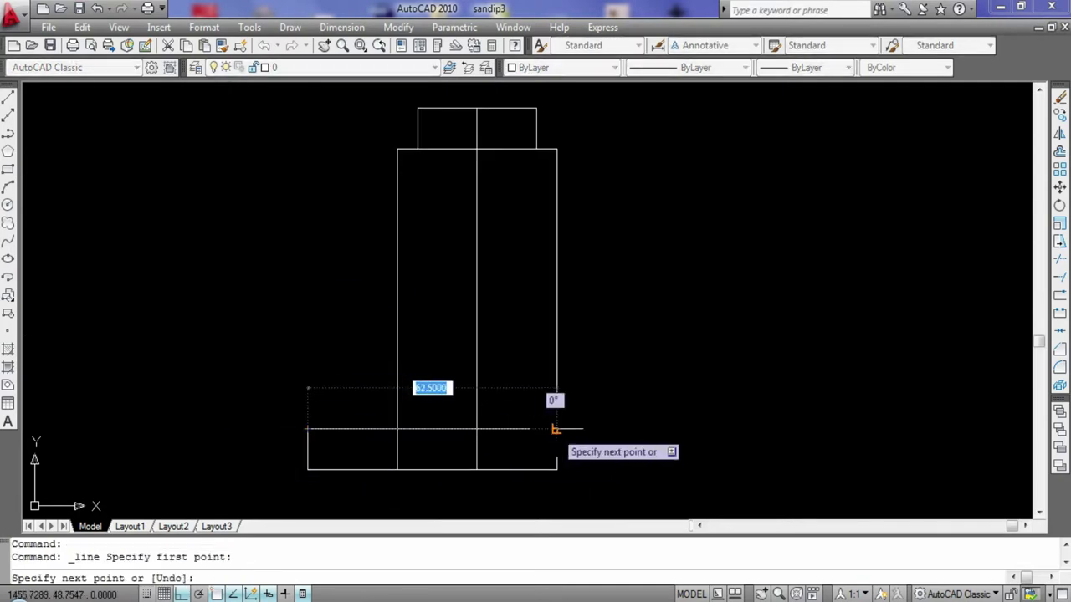
click(557, 429)
key(Return)
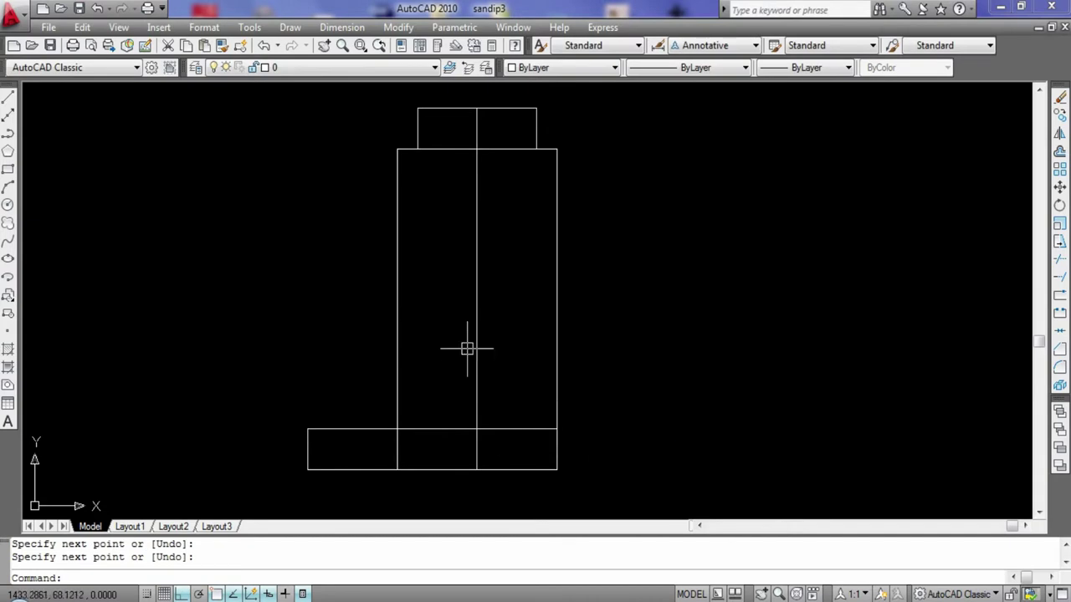
- Try lines from the centre line's base intersection, including a 10-unit one, cancelling each
key(Return)
click(476, 429)
key(Escape)
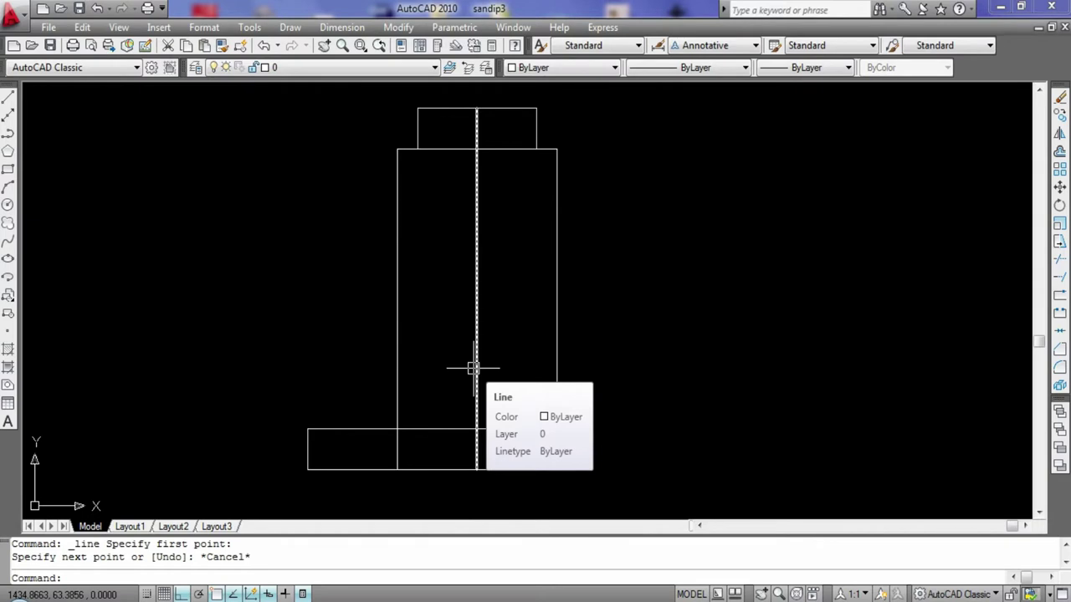
key(Escape)
key(Escape)
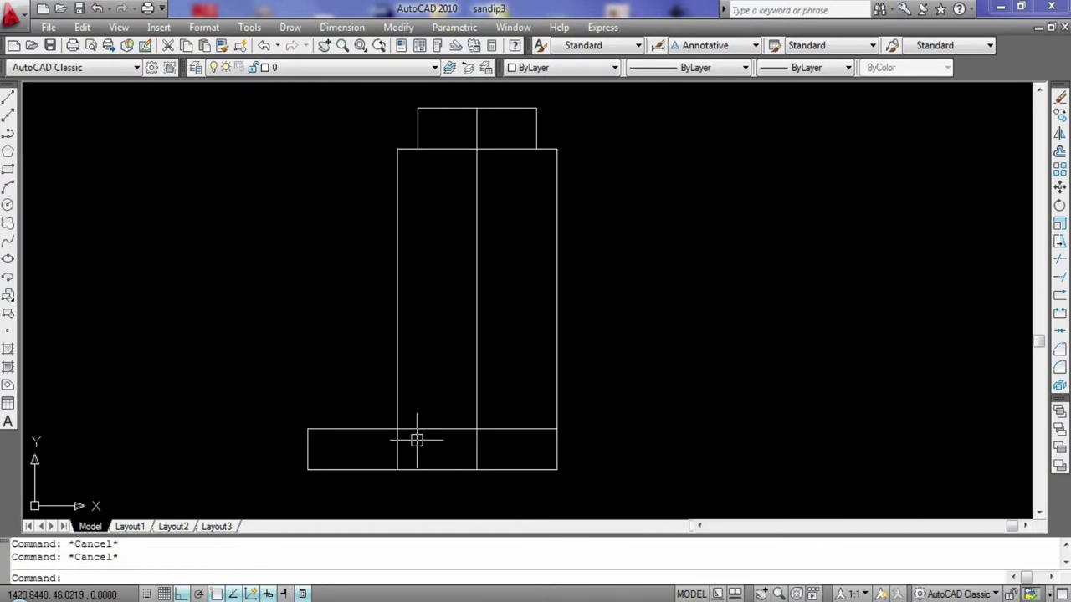
click(7, 98)
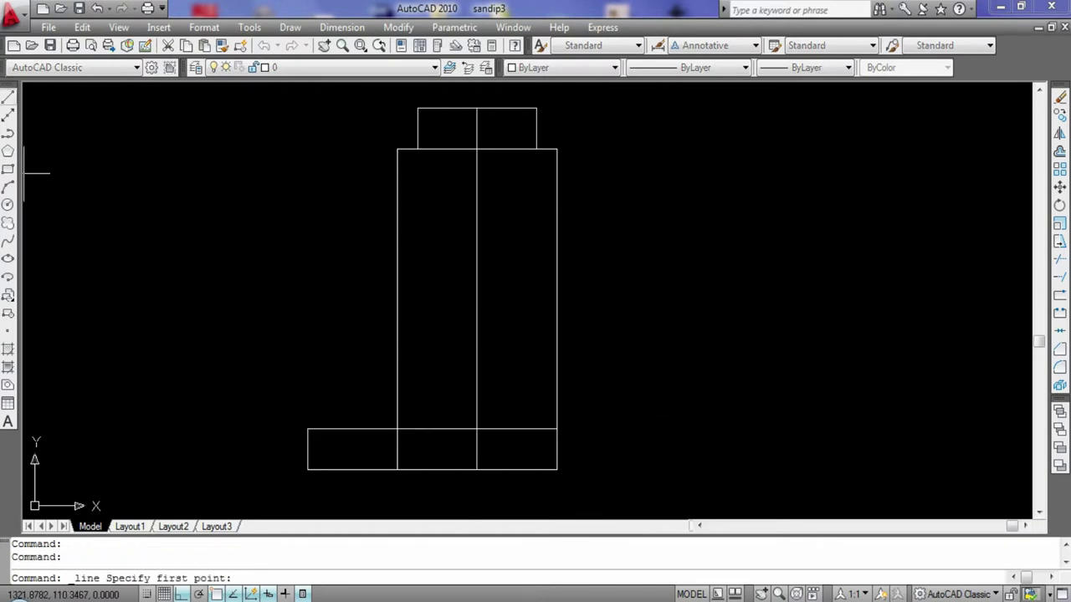
click(477, 429)
text(10)
key(Return)
key(Escape)
click(7, 98)
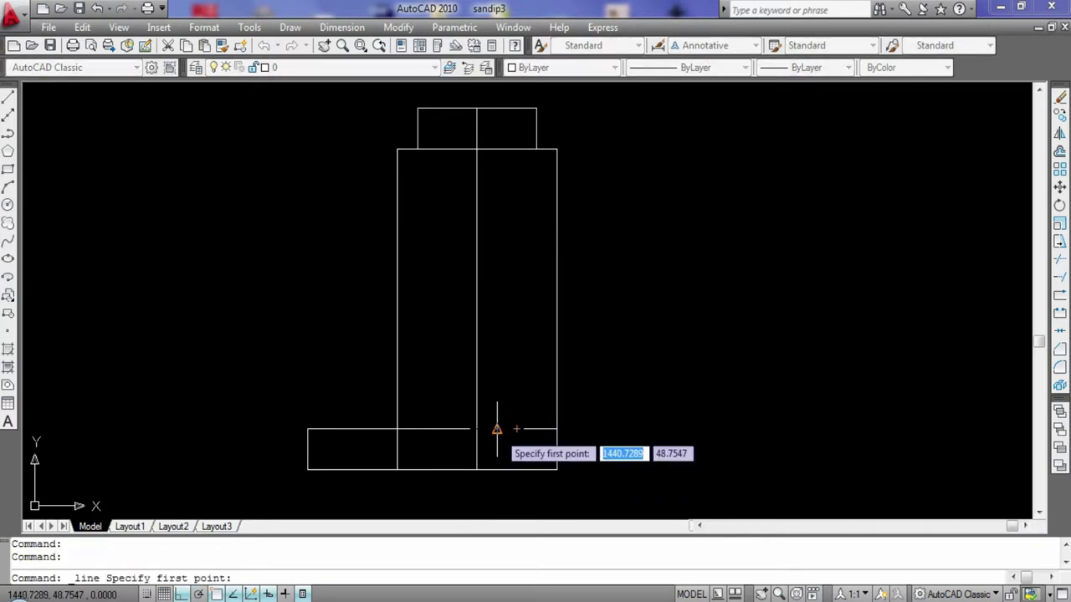
click(498, 429)
key(Escape)
- Erase the strip's top edge, then undo the erase
click(447, 430)
key(Delete)
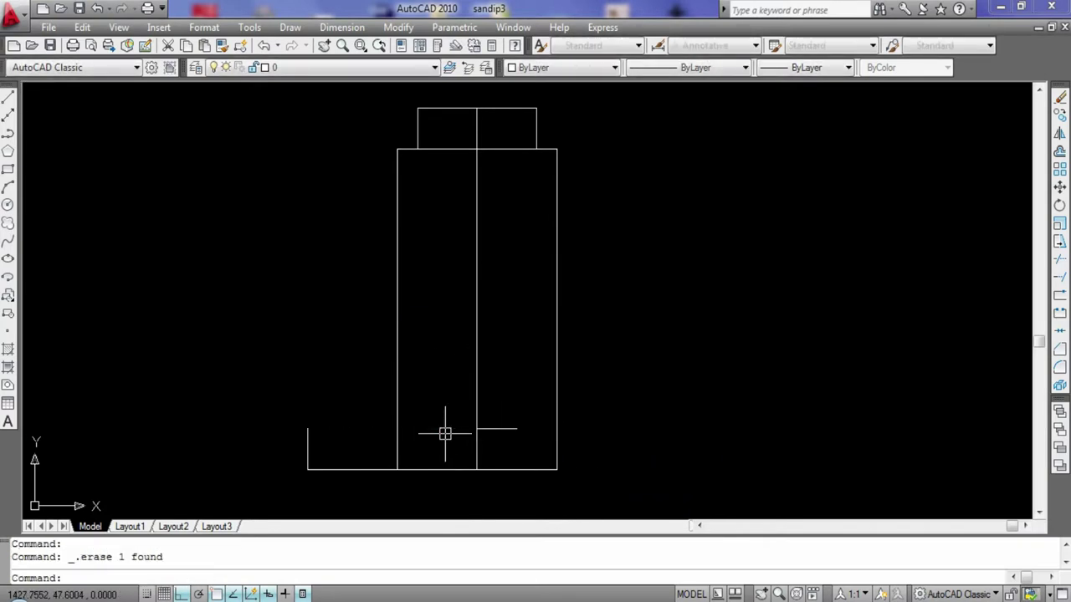
click(8, 98)
key(ctrl+z)
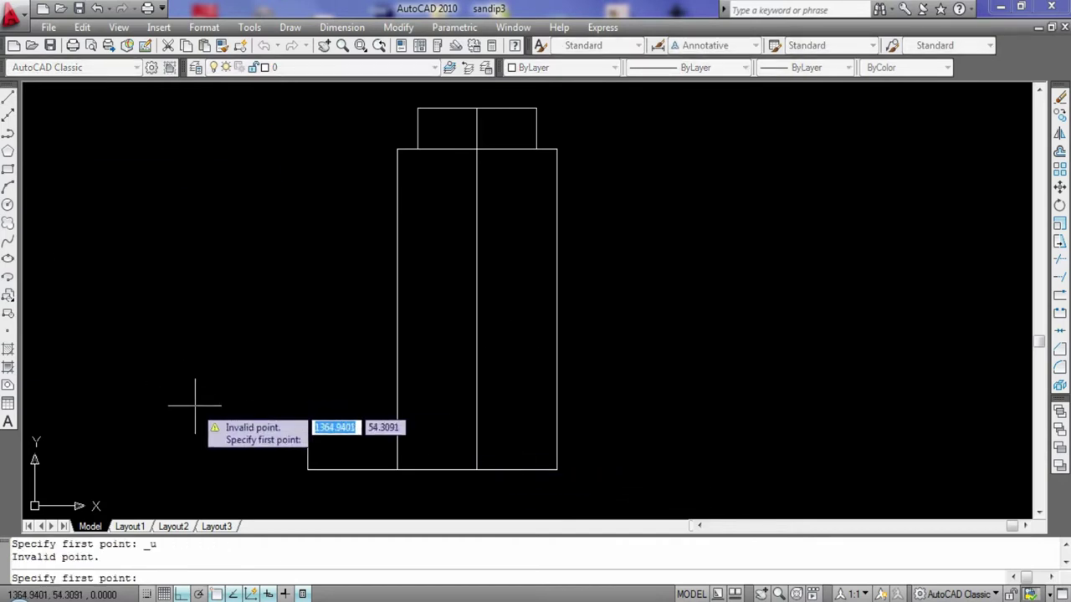
key(Escape)
key(ctrl+z)
click(519, 430)
key(Escape)
- Trim away the right part of the strip's top edge with TR
text(tr)
key(Return)
key(Return)
click(513, 432)
key(Escape)
click(8, 98)
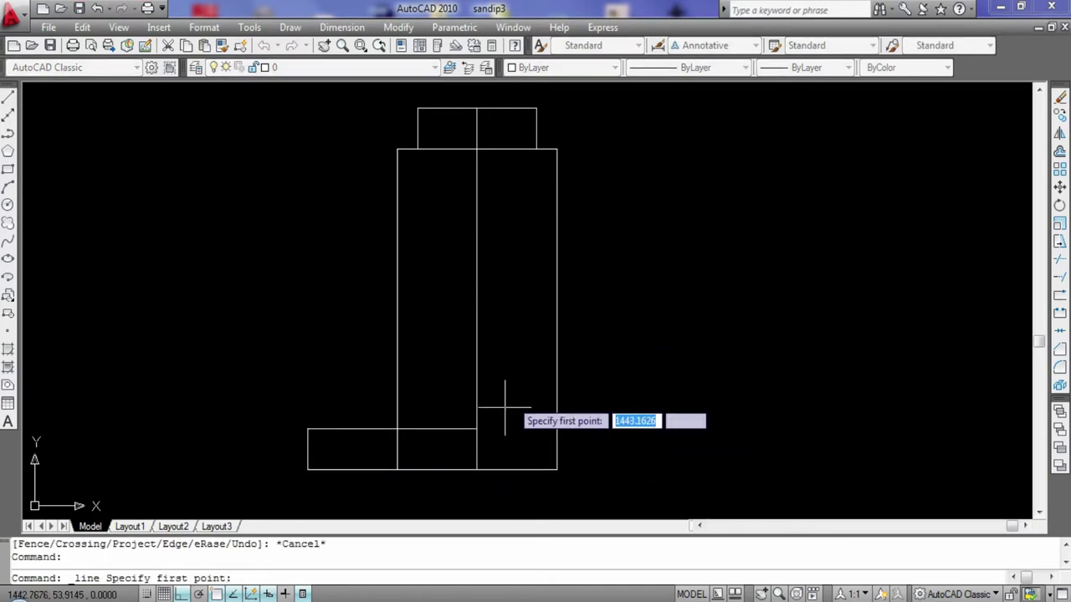
- Draw a 10-unit edge from the centre intersection and a 12.5-unit upright at its end
click(477, 429)
text(10)
key(Return)
key(Escape)
click(7, 98)
click(517, 429)
text(12.5)
key(Return)
key(Escape)
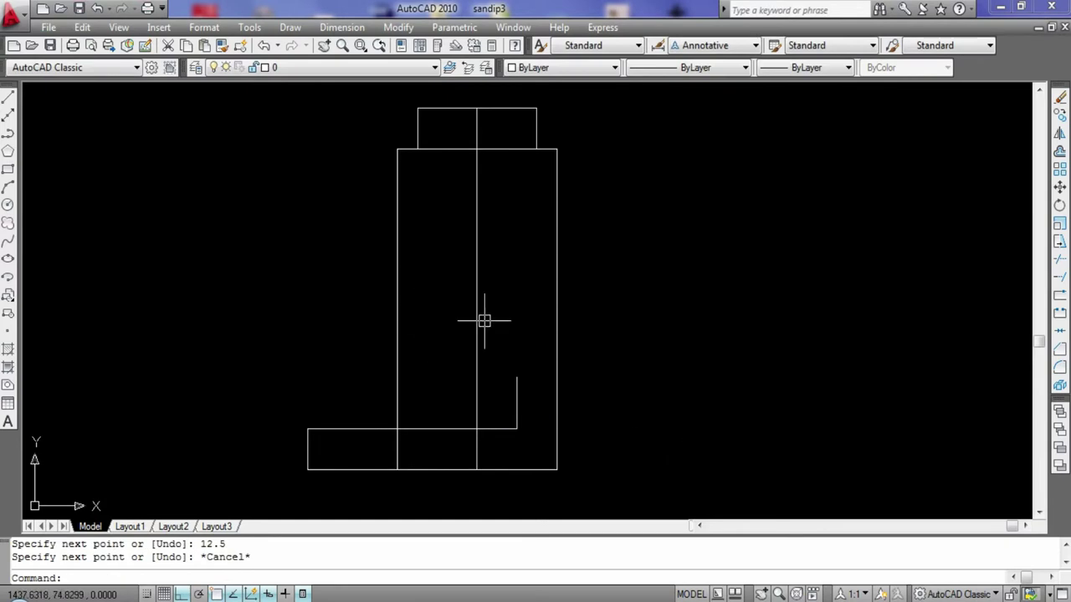
- Draw a horizontal line across the body at the upright's top
click(517, 377)
click(556, 377)
click(398, 377)
key(Return)
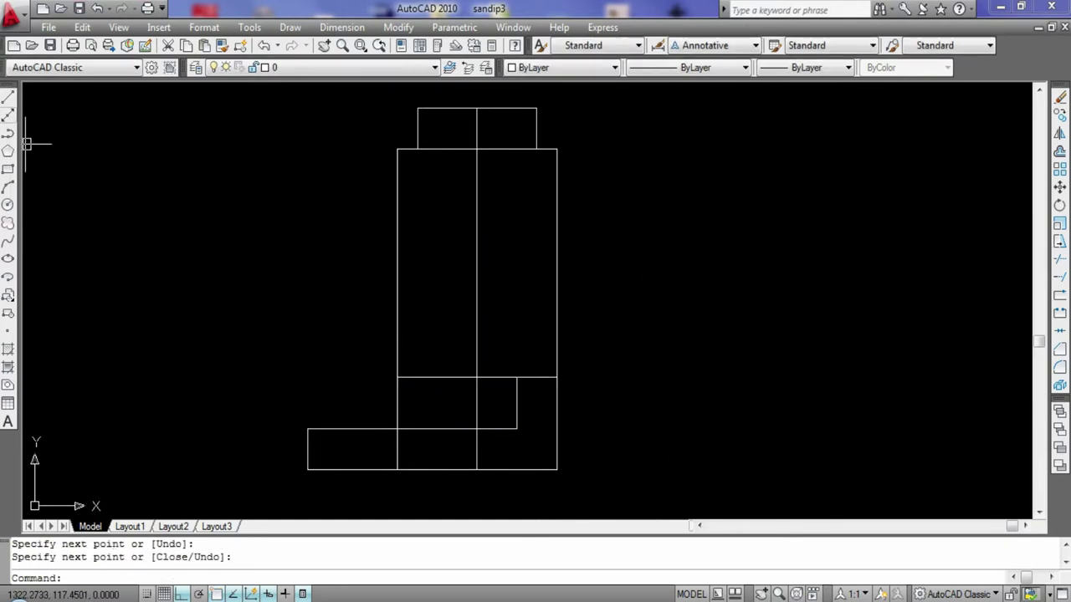
click(8, 96)
key(Escape)
- Offset 10 units left of the centre line and draw a 12.5-unit upright there
key(Return)
key(Return)
click(8, 96)
click(477, 428)
text(10)
key(Return)
key(Escape)
click(7, 96)
click(437, 429)
text(12.5)
key(Return)
key(Escape)
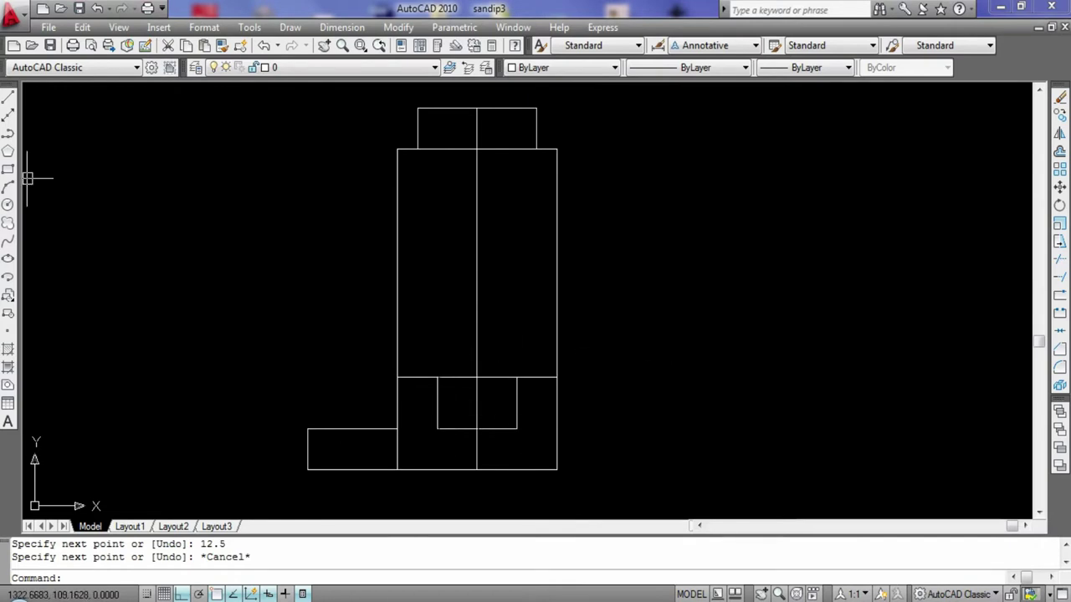
- Draw a 12.5-unit upright at the right offset point
click(7, 96)
click(517, 428)
text(12.5)
key(Return)
key(Return)
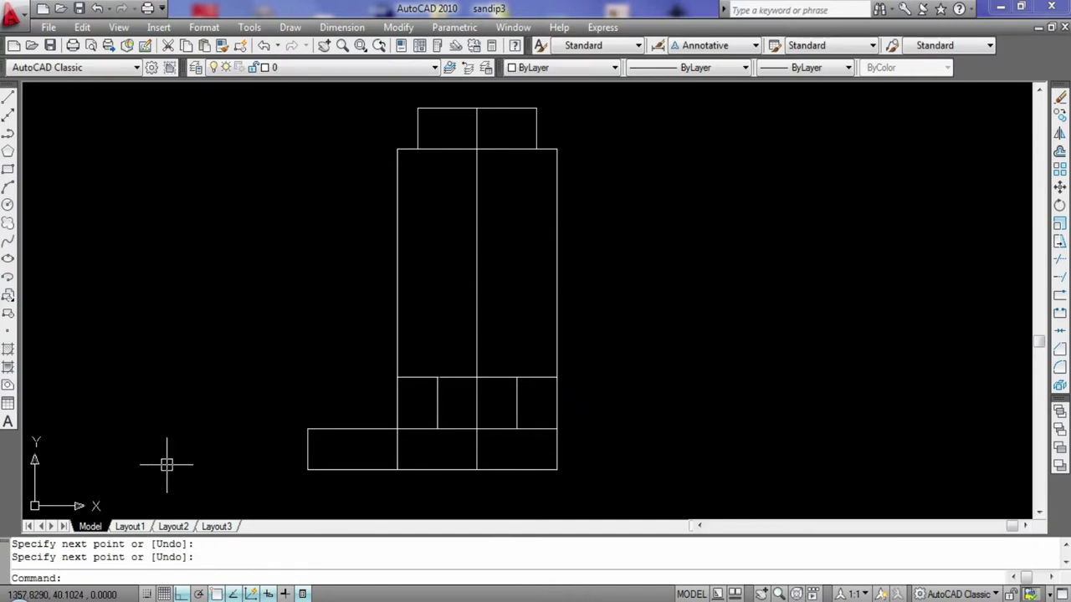
- Erase the vertical centre line and draw a 20-unit upright from the band's centre
click(475, 330)
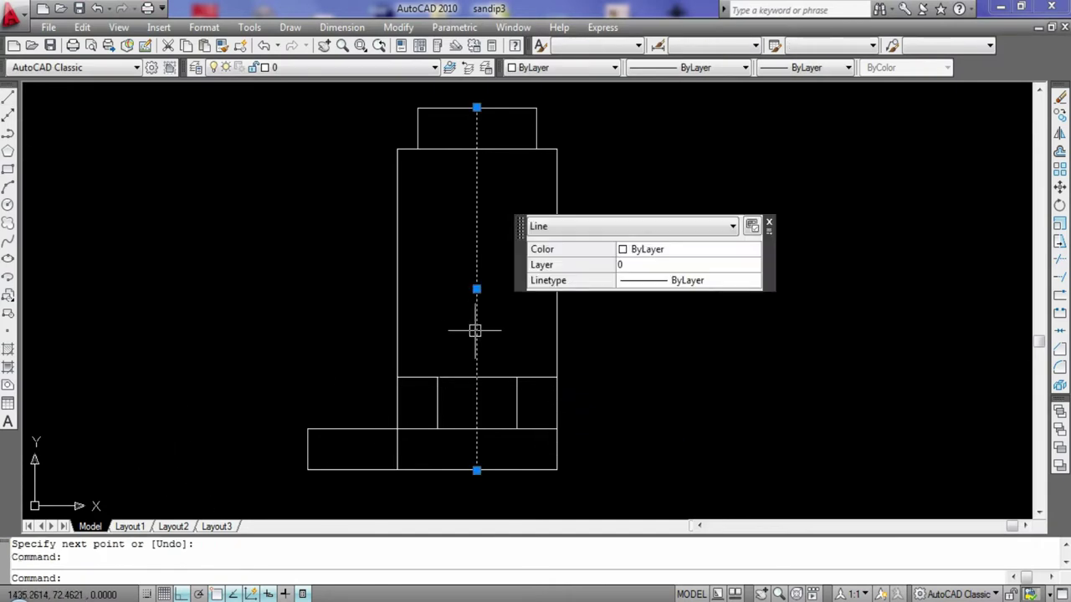
key(Delete)
click(8, 96)
click(477, 377)
text(2)
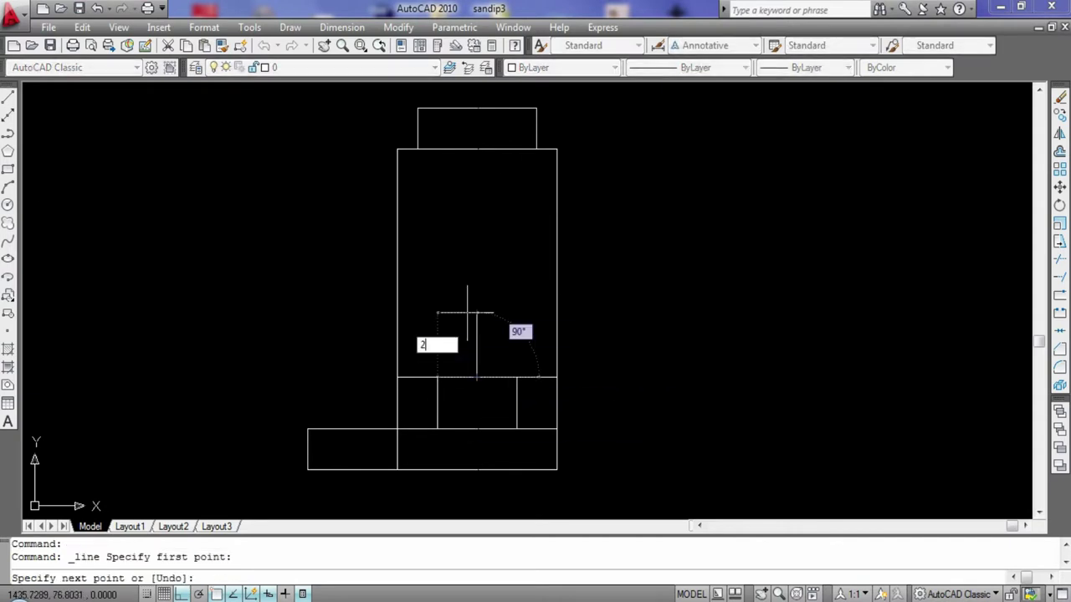
text(0)
key(Return)
key(Escape)
- Draw a full-width line across the body, then erase it
click(7, 96)
click(477, 294)
click(557, 293)
click(398, 294)
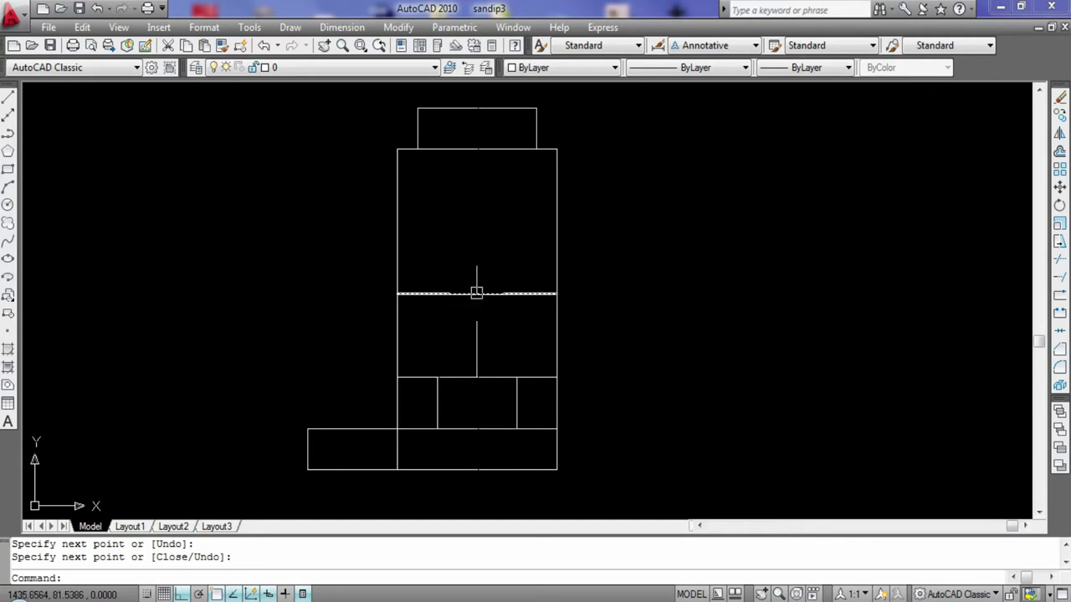
click(502, 294)
key(Delete)
click(503, 293)
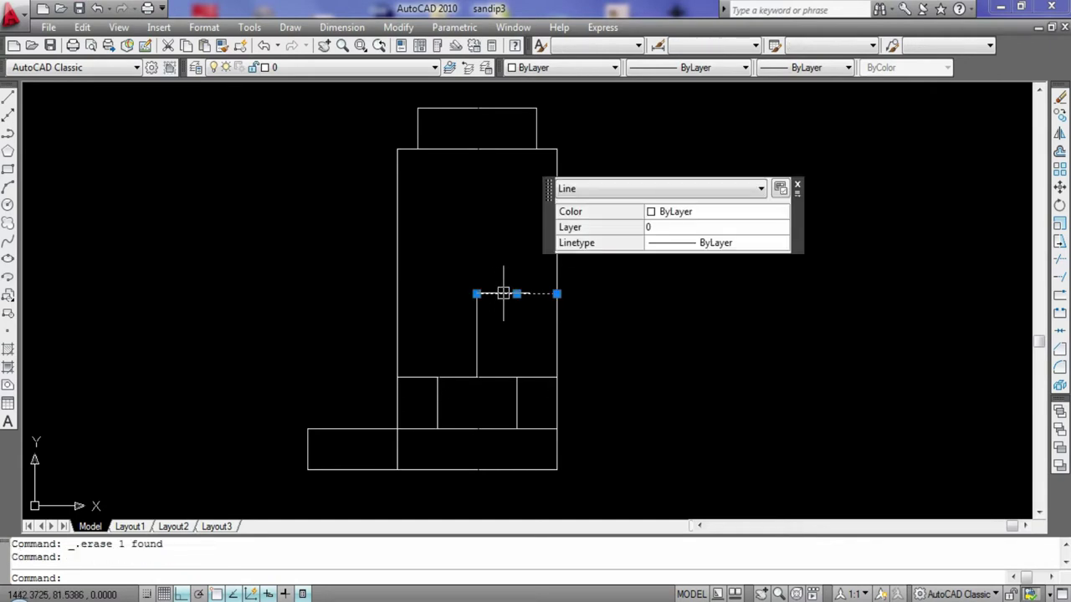
- Draw two 4-unit short lines from the upright's top
key(l)
key(Return)
click(478, 294)
text(4)
key(Return)
key(Escape)
click(476, 294)
text(4)
key(Return)
key(Escape)
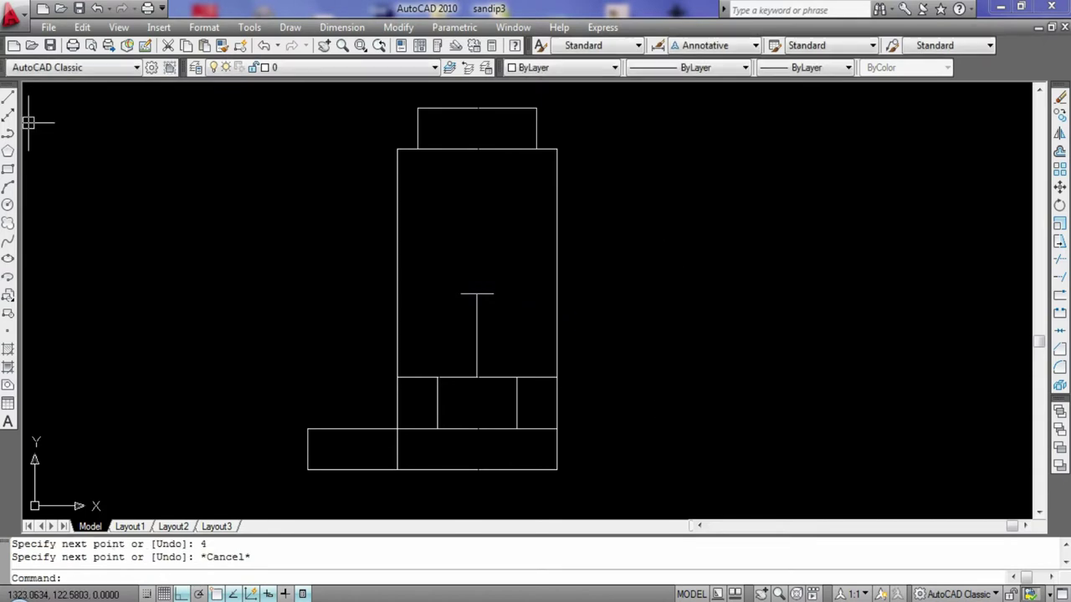
- Draw a 36-unit upright from the short line's end, then erase it
click(8, 98)
click(494, 293)
text(36)
key(Return)
key(Escape)
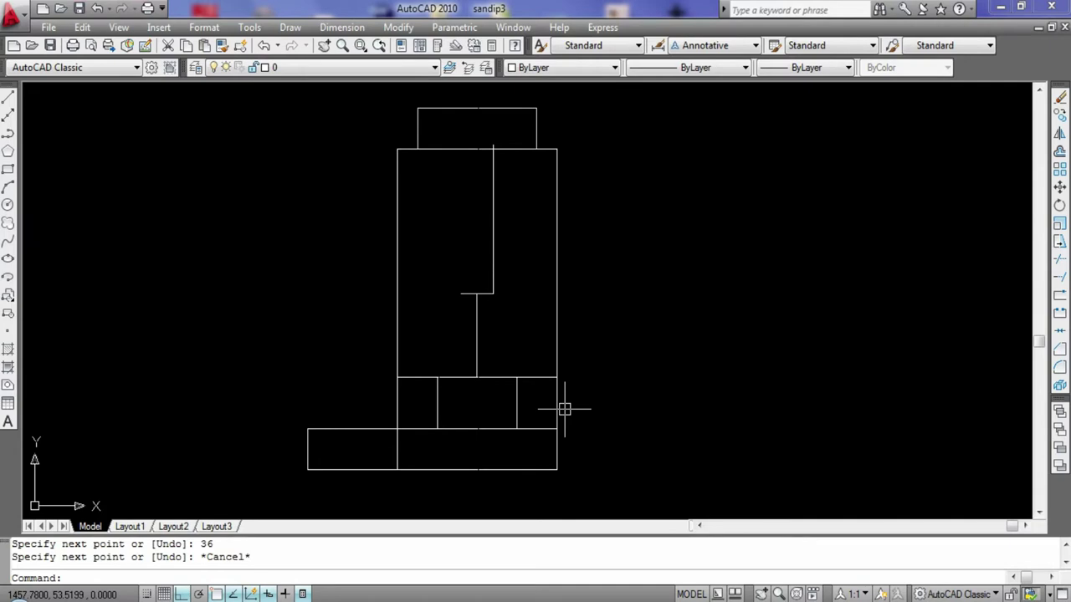
click(494, 242)
key(Delete)
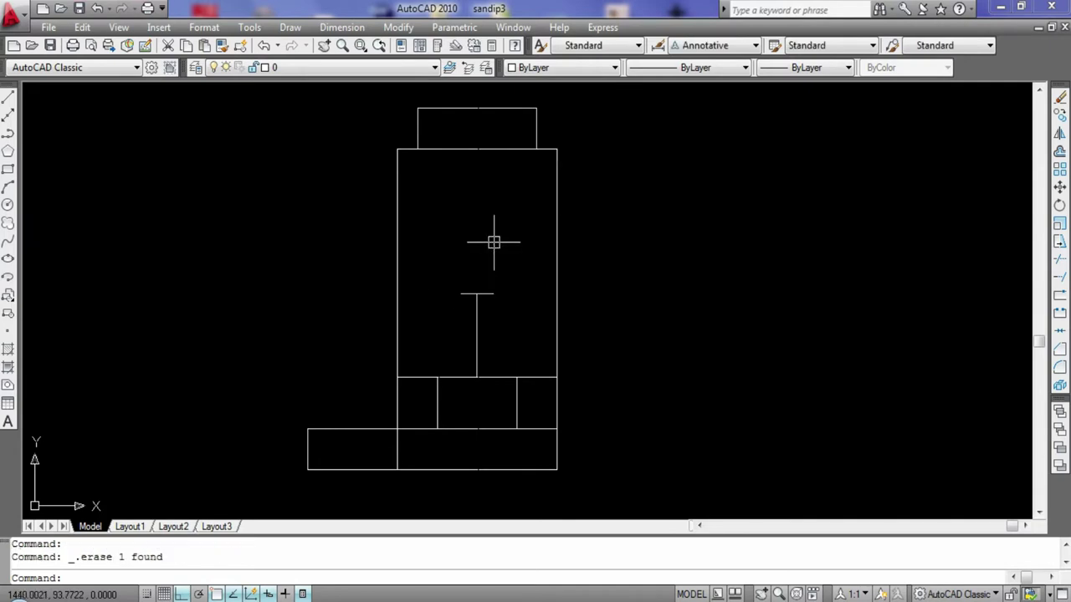
- Draw both slot sides as 31-unit upward lines from the stub ends
click(8, 97)
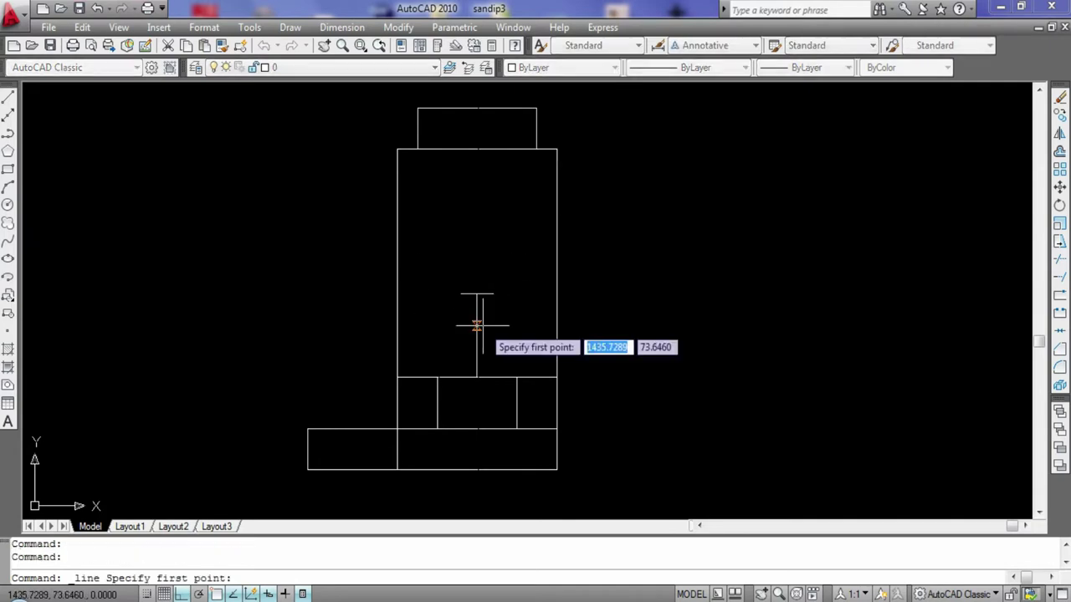
click(493, 294)
text(31)
key(Return)
key(Escape)
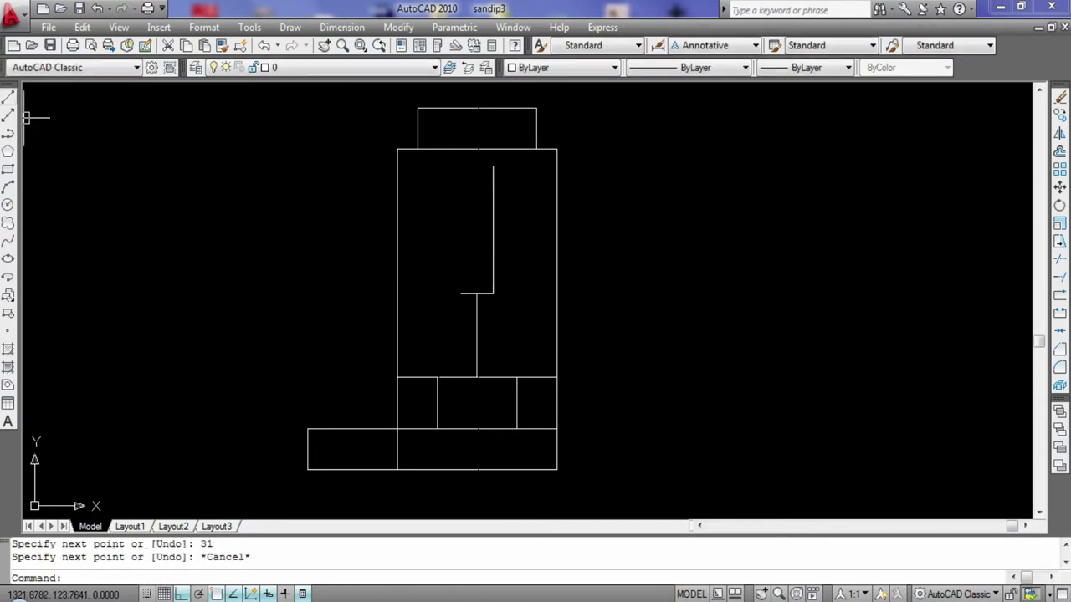
click(8, 98)
click(461, 294)
text(31)
key(Return)
key(Escape)
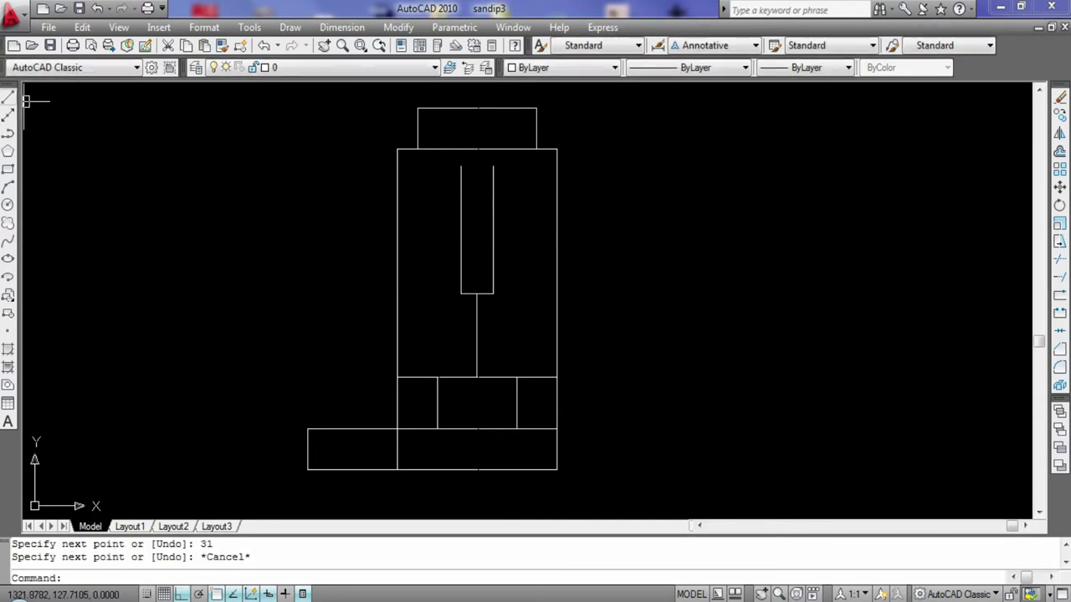
- Close the slot's top with a line between the two side tops
click(7, 98)
click(461, 166)
click(494, 167)
key(Return)
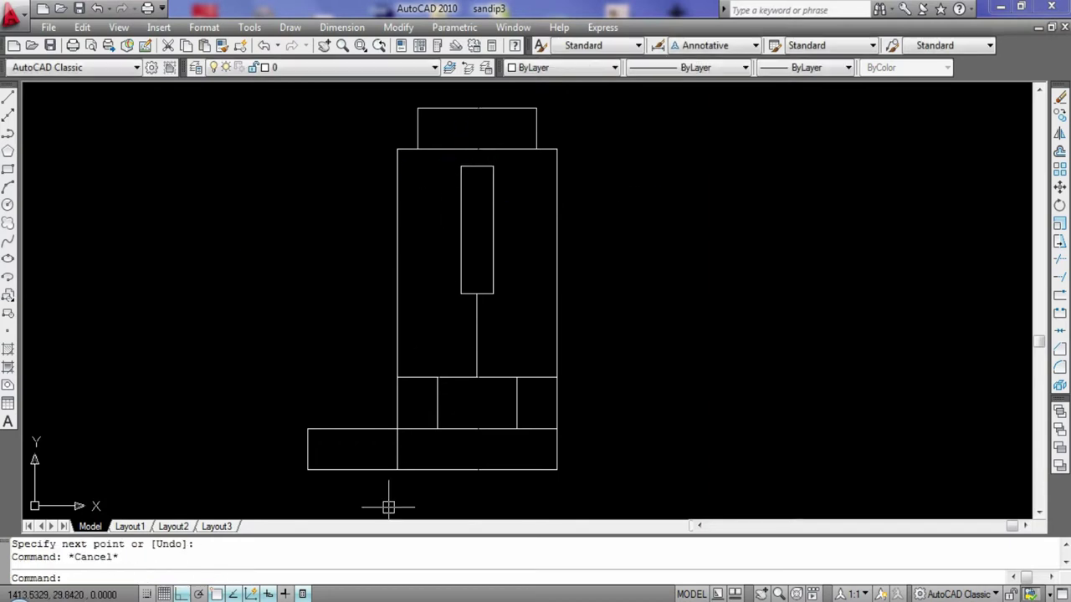
- Draw a horizontal line across the full body at the slot bottom
click(7, 98)
click(460, 294)
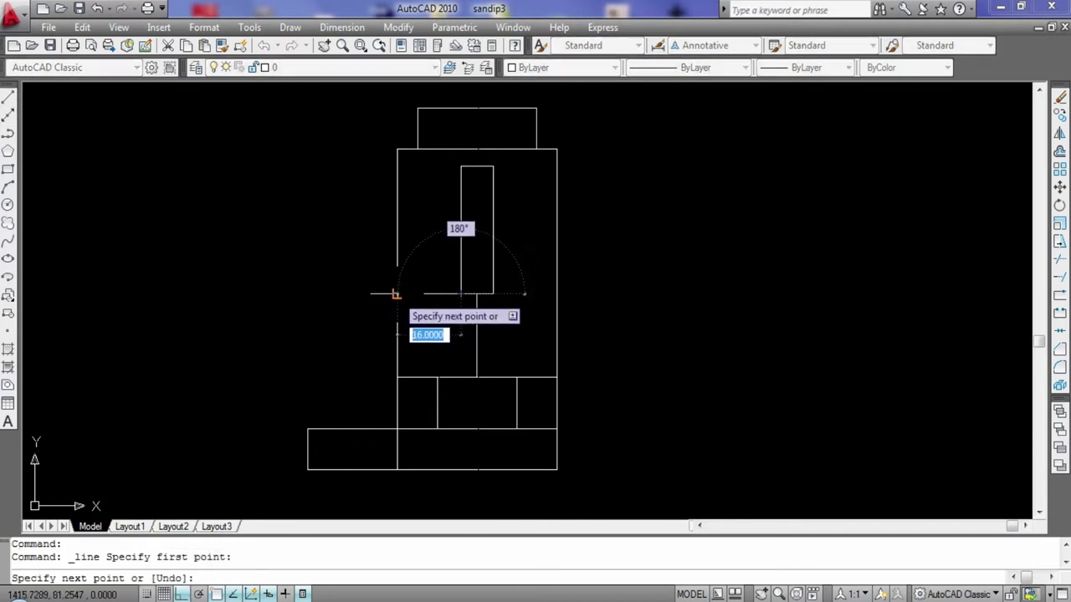
click(398, 293)
click(556, 293)
key(Return)
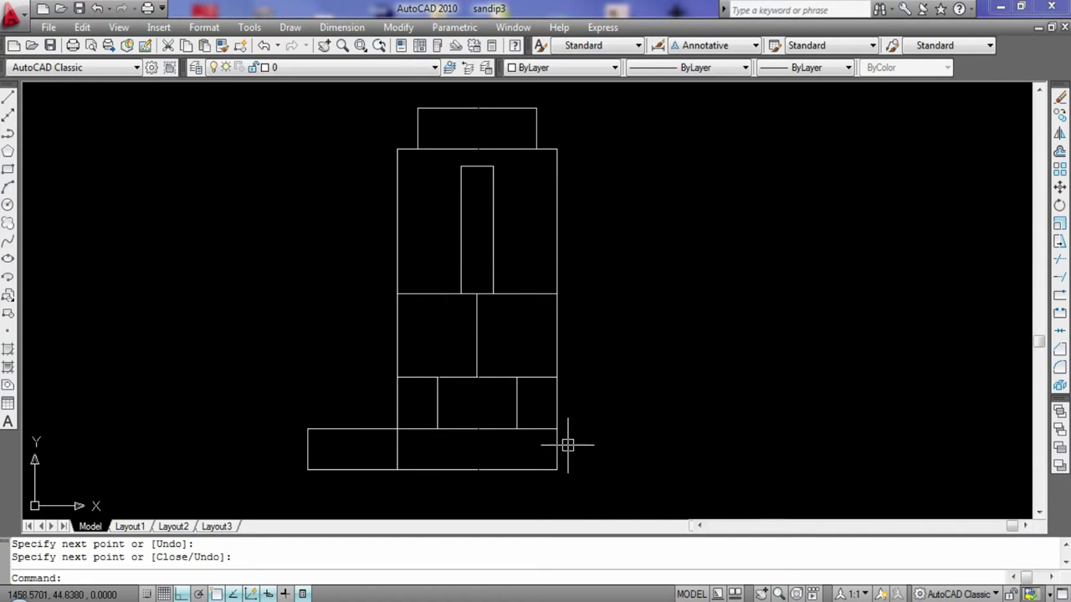
- Trim and erase the top lines of the left and right side cells
click(424, 384)
key(Escape)
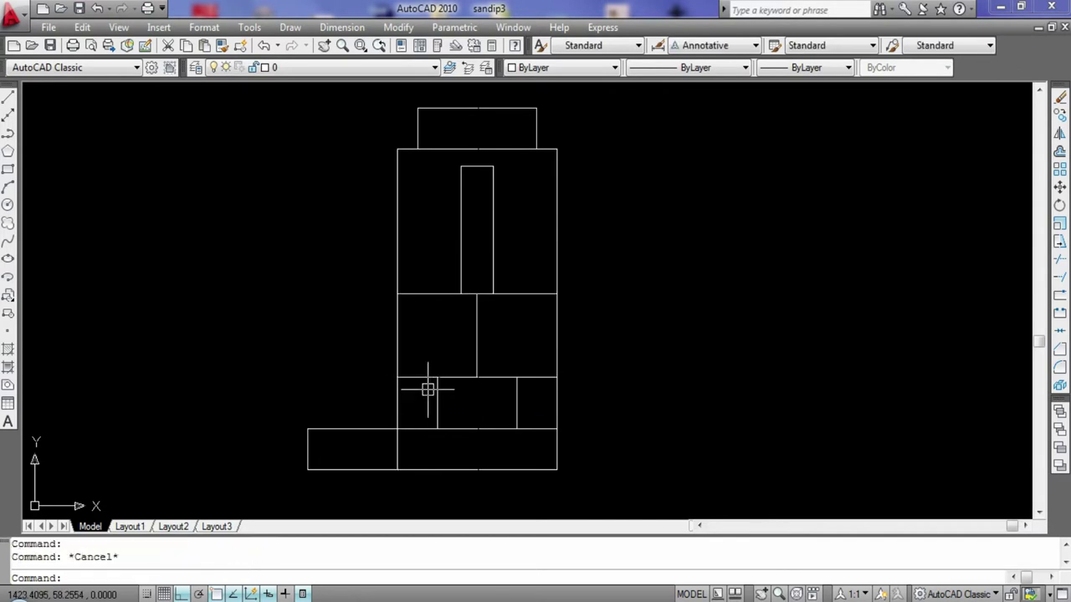
text(tr)
key(Return)
key(Return)
click(424, 377)
click(544, 397)
click(544, 385)
key(Escape)
key(Return)
key(Return)
key(Escape)
click(540, 378)
key(Delete)
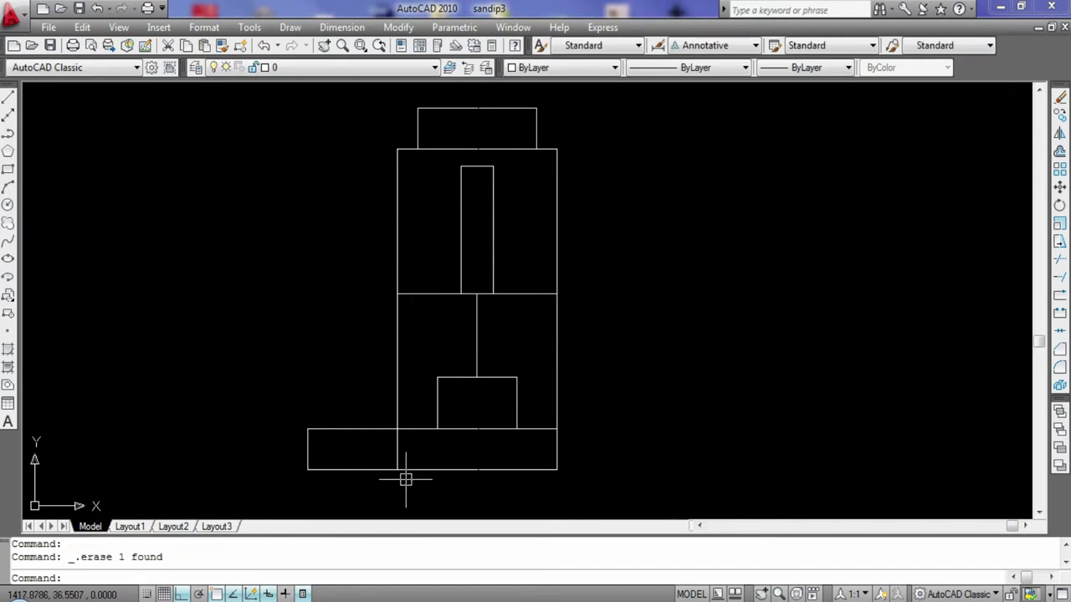
- Place a radius-10 trial circle at the inner rectangle's top midpoint, then erase it
click(8, 97)
click(7, 205)
click(308, 470)
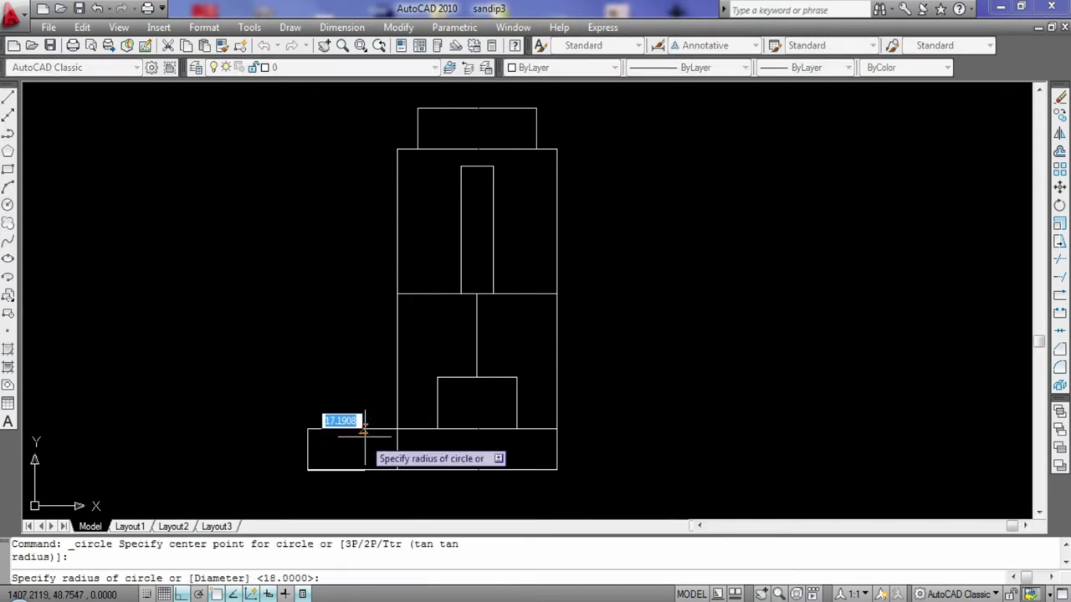
key(Escape)
click(8, 204)
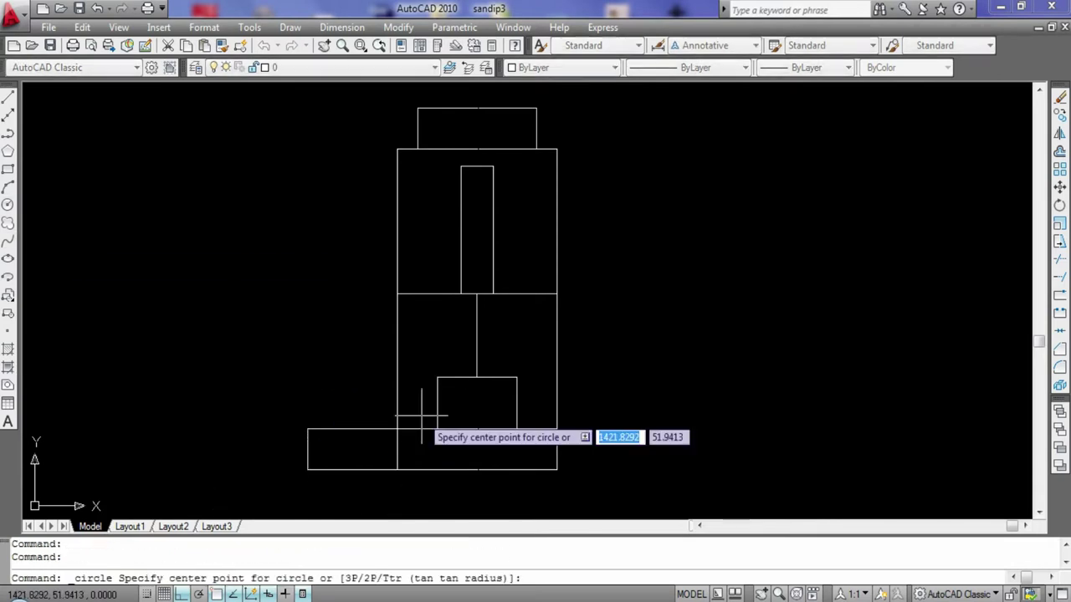
click(476, 377)
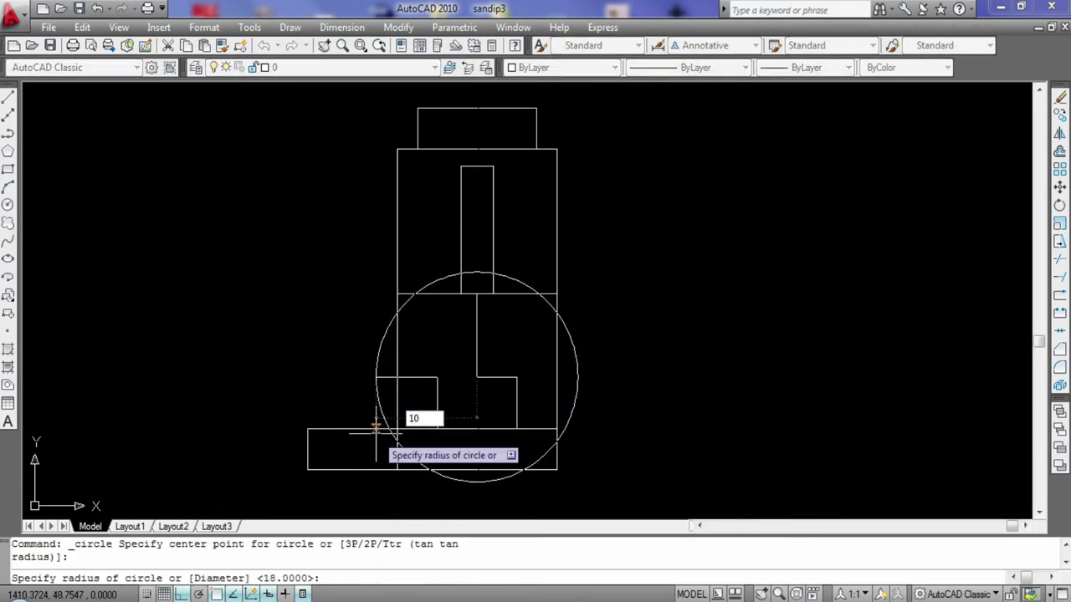
key(Return)
click(451, 352)
key(Delete)
- Try radius-10 circles at the inner rectangle's corner and the base bottom, erasing both
click(8, 204)
click(437, 429)
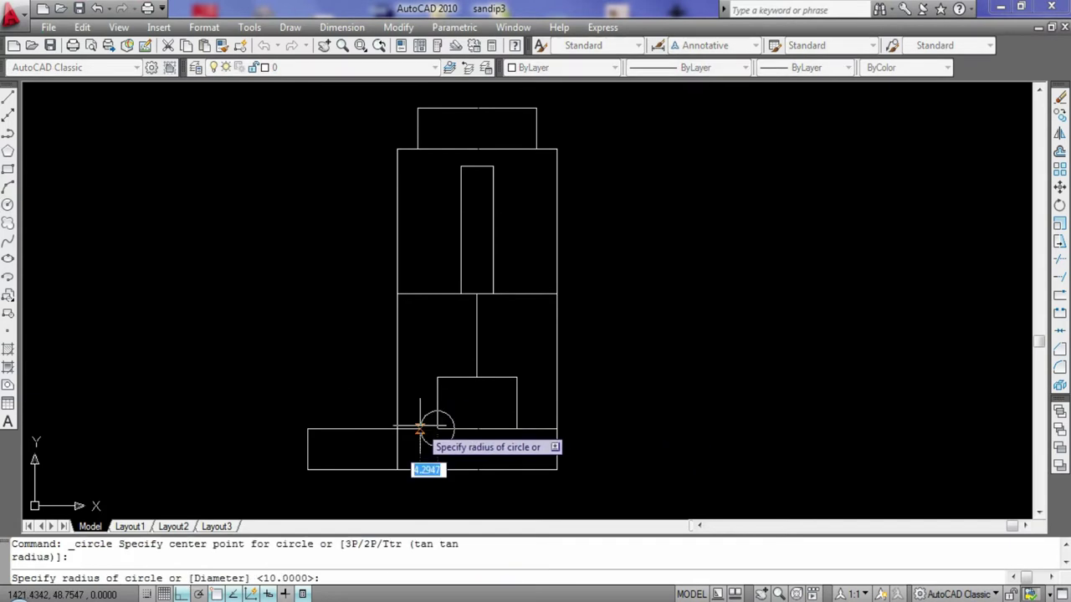
text(10)
key(Return)
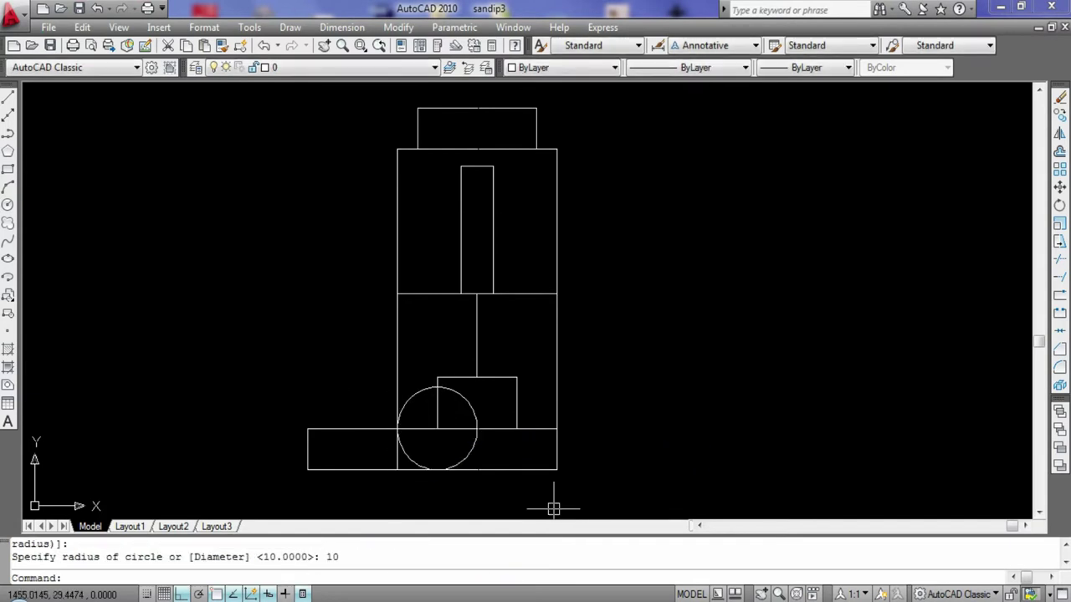
key(Delete)
click(7, 204)
click(397, 469)
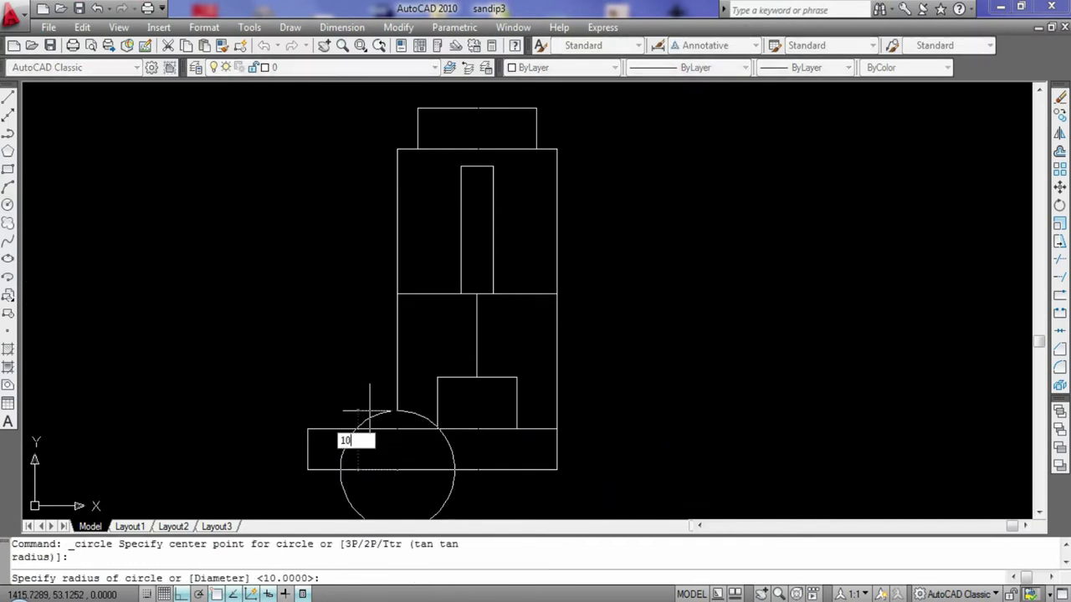
text(10)
key(Return)
click(358, 456)
key(Delete)
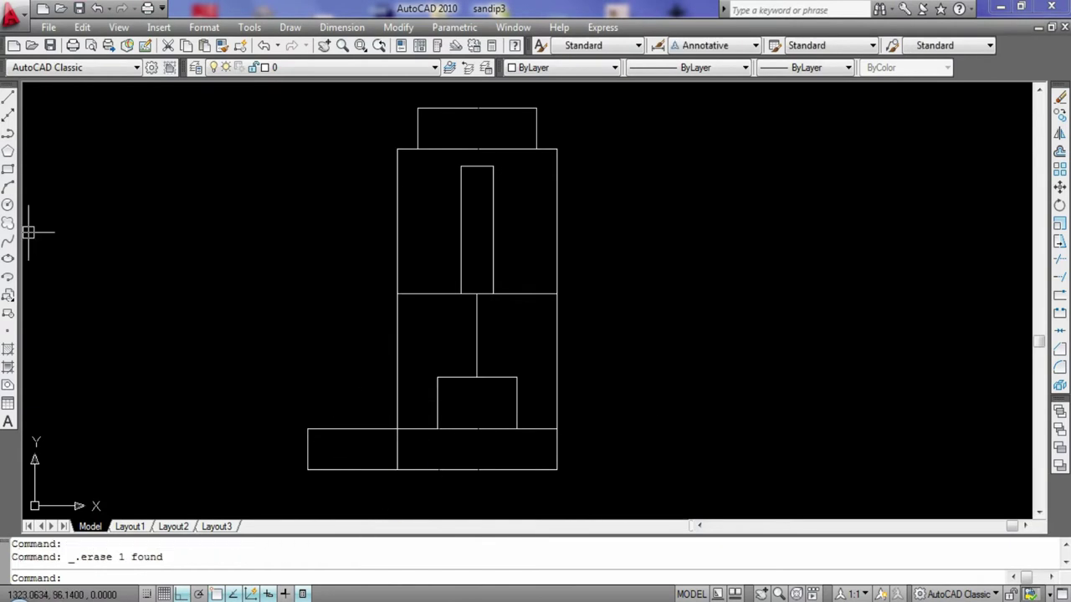
- Draw a radius-10 circle at the body-base top corner and trim it to a quarter arc
click(8, 204)
click(398, 429)
key(Return)
key(Escape)
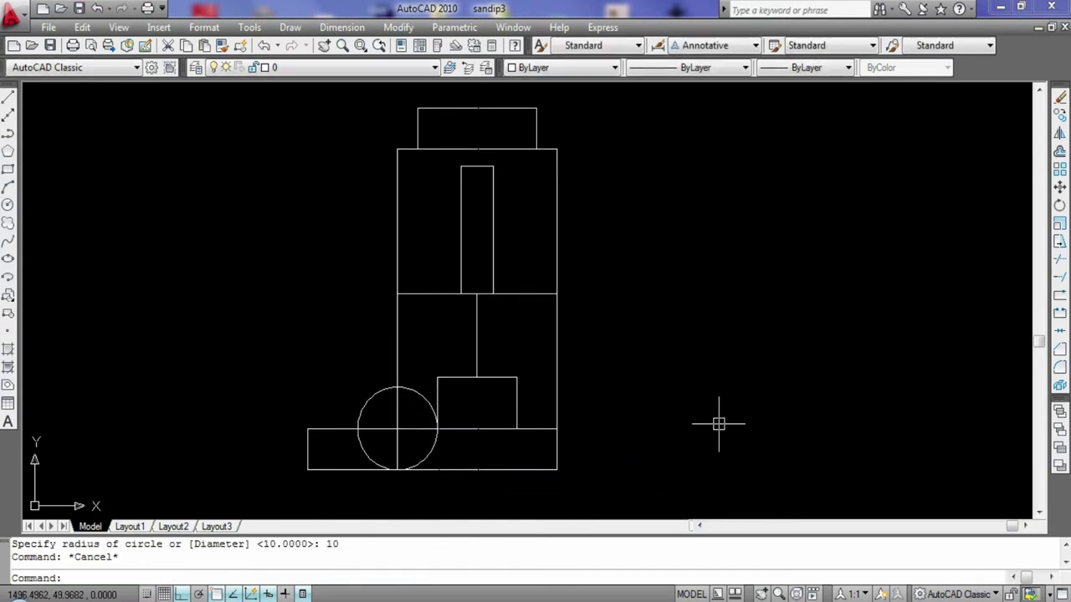
text(tr)
key(Return)
key(Return)
click(378, 465)
click(427, 448)
click(399, 418)
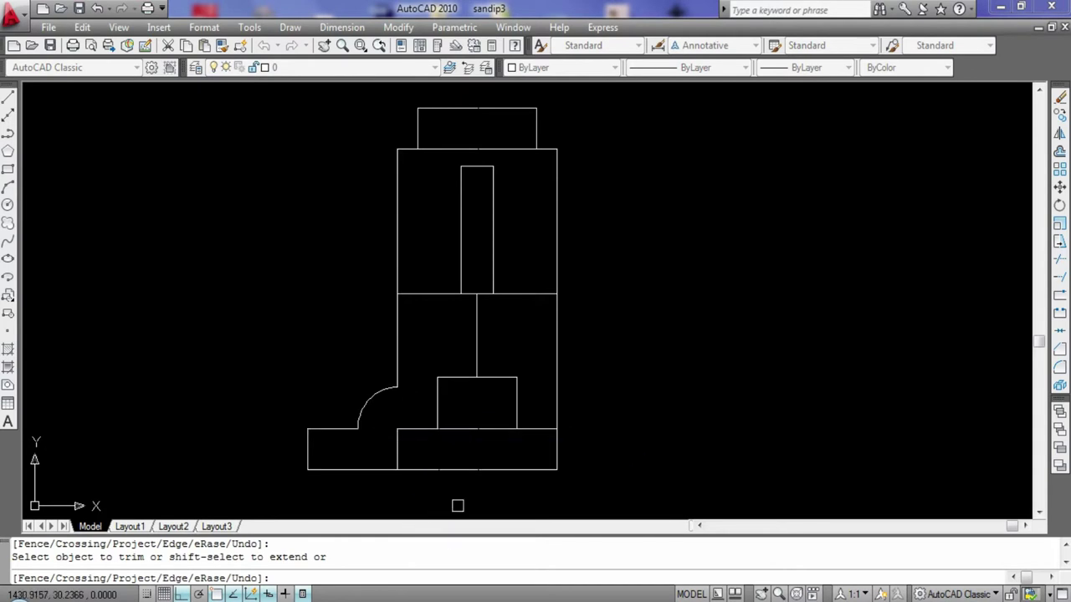
- Erase the base divider line and select the quarter arc
key(Return)
click(397, 452)
key(Delete)
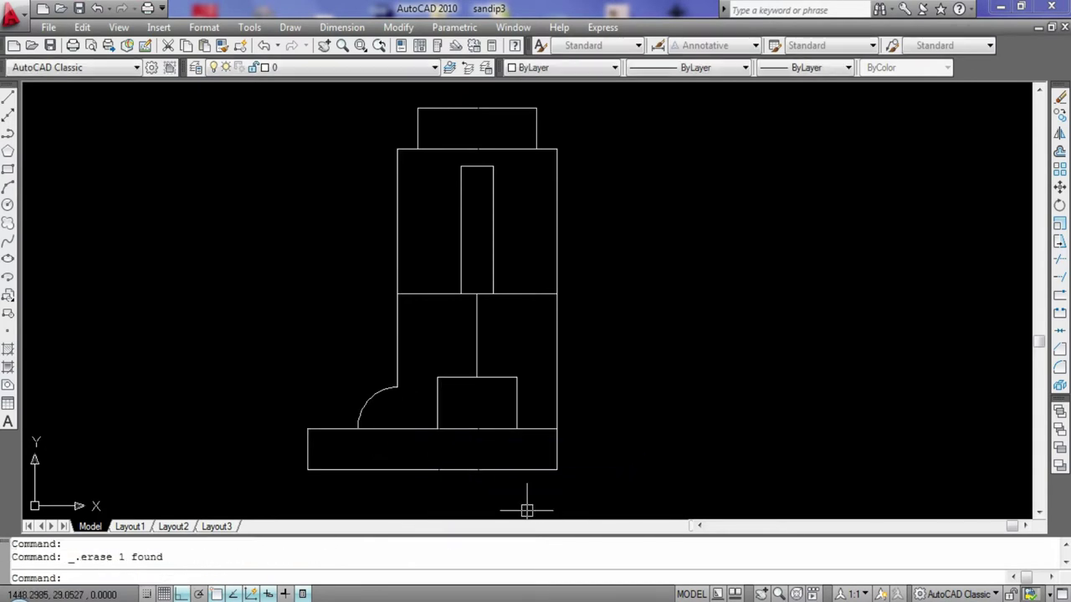
click(368, 417)
- Erase the quarter arc and extend the body's left edge straight down to the base
key(Delete)
text(l)
key(Return)
click(387, 387)
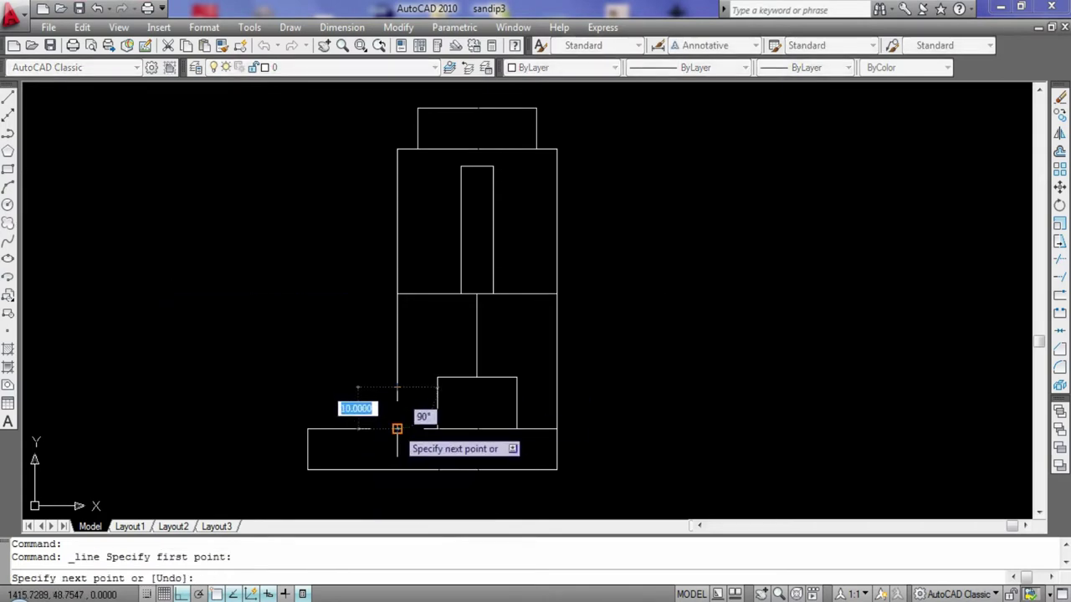
click(387, 430)
key(Return)
- Draw two 10-unit helper lines left of the body
click(8, 98)
click(358, 429)
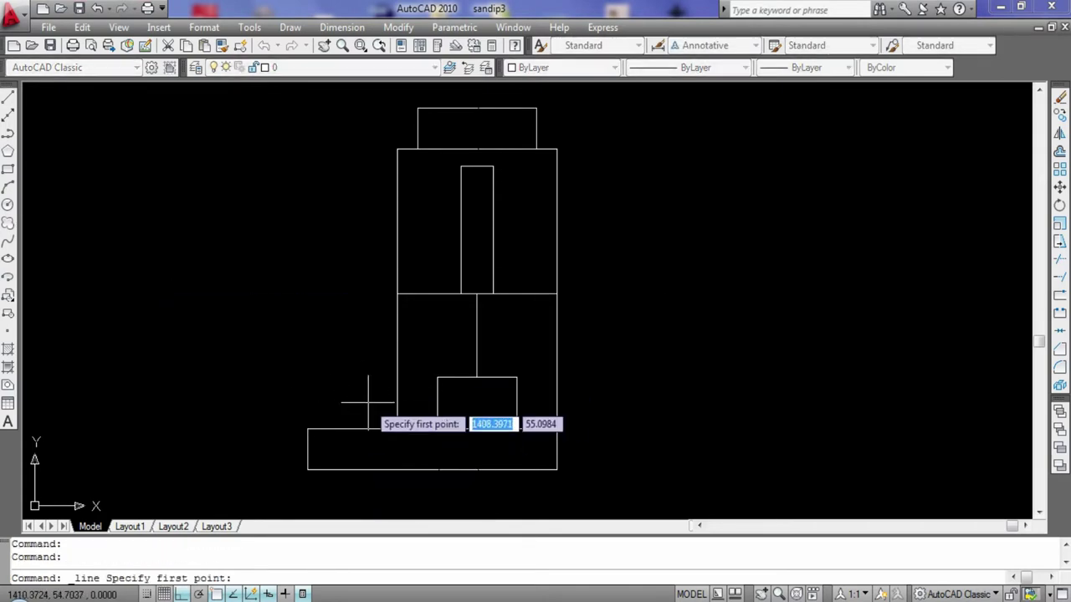
text(10)
key(Return)
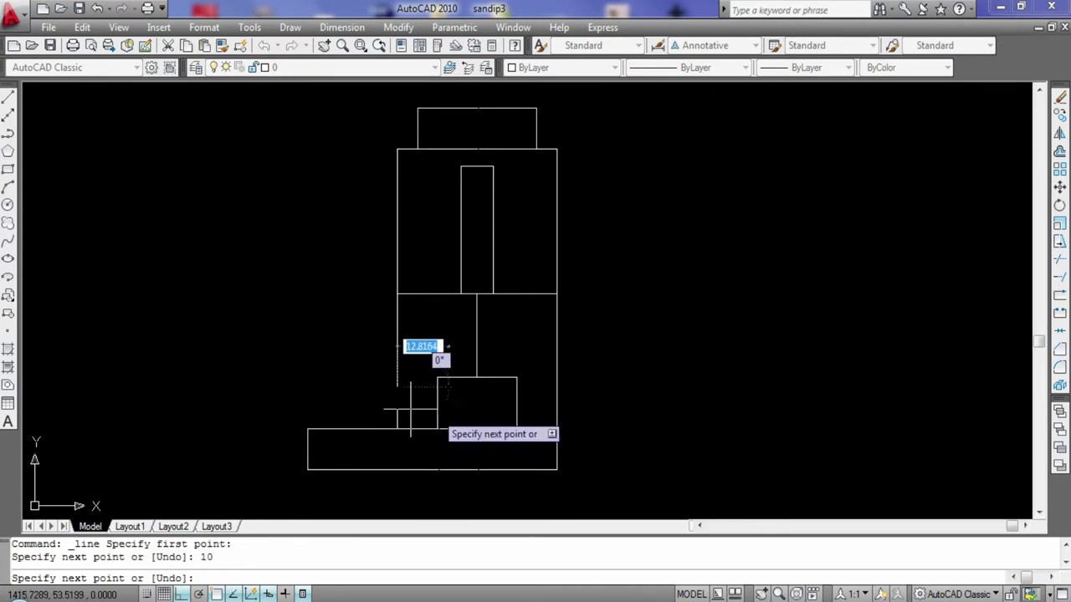
text(10)
key(Return)
key(Escape)
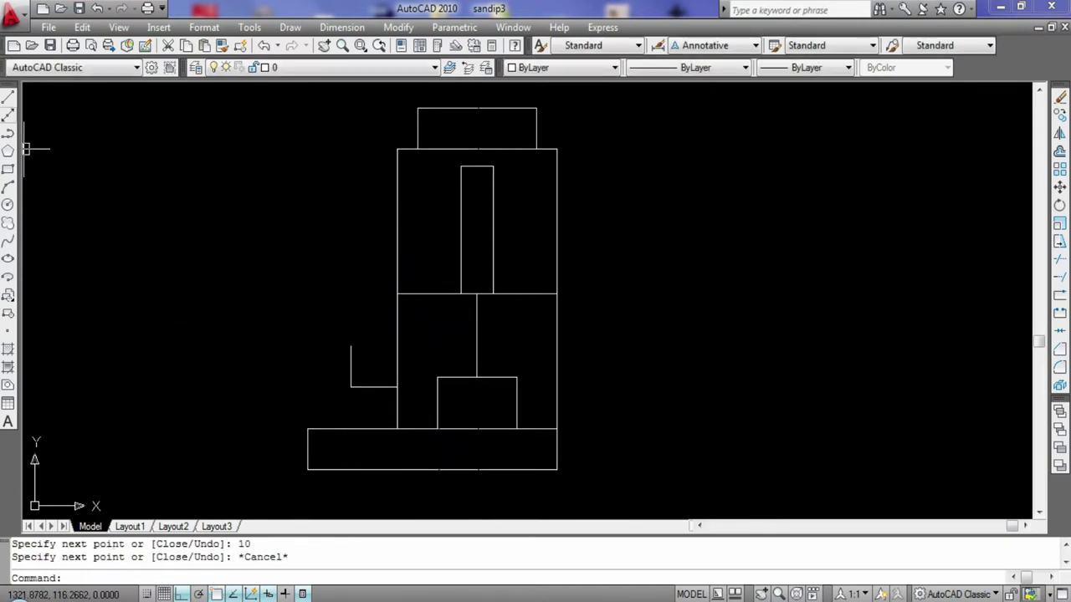
- Draw a radius-10 trial circle at the helper corner, then erase it and the helper lines
click(8, 204)
click(350, 387)
text(10)
key(Return)
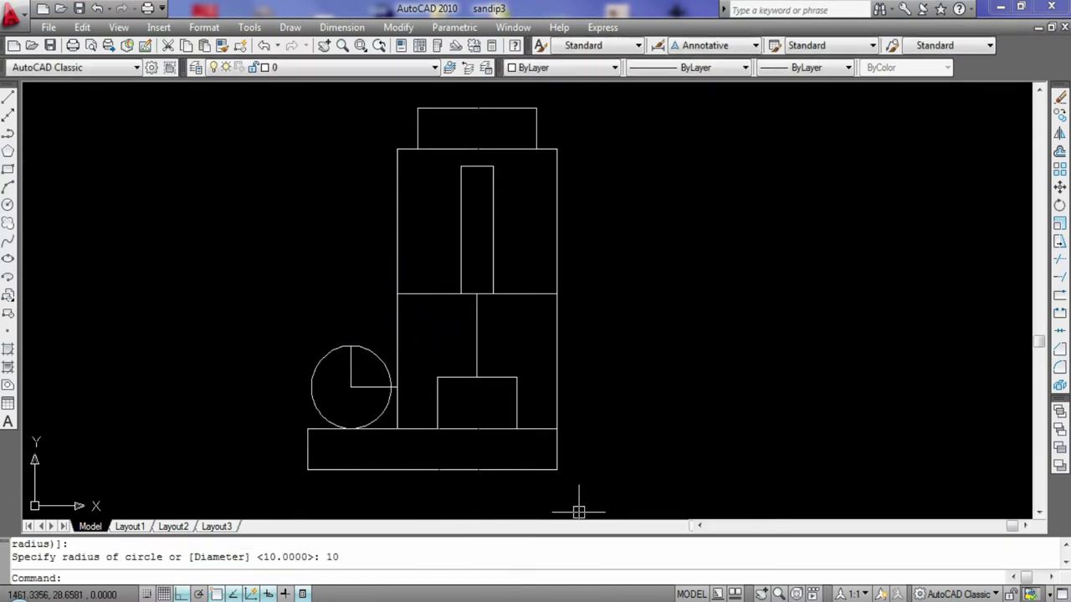
click(383, 413)
key(Delete)
click(351, 366)
key(Delete)
- Draw a 10-unit vertical line up from the base top, left of the body
click(8, 98)
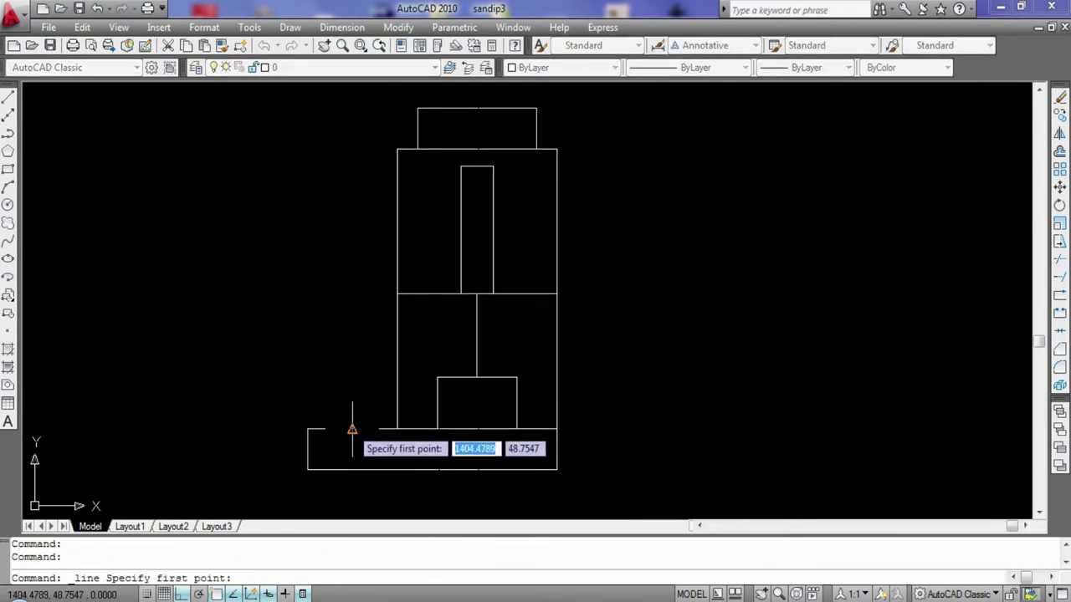
click(352, 428)
text(10)
key(Return)
key(Escape)
click(8, 98)
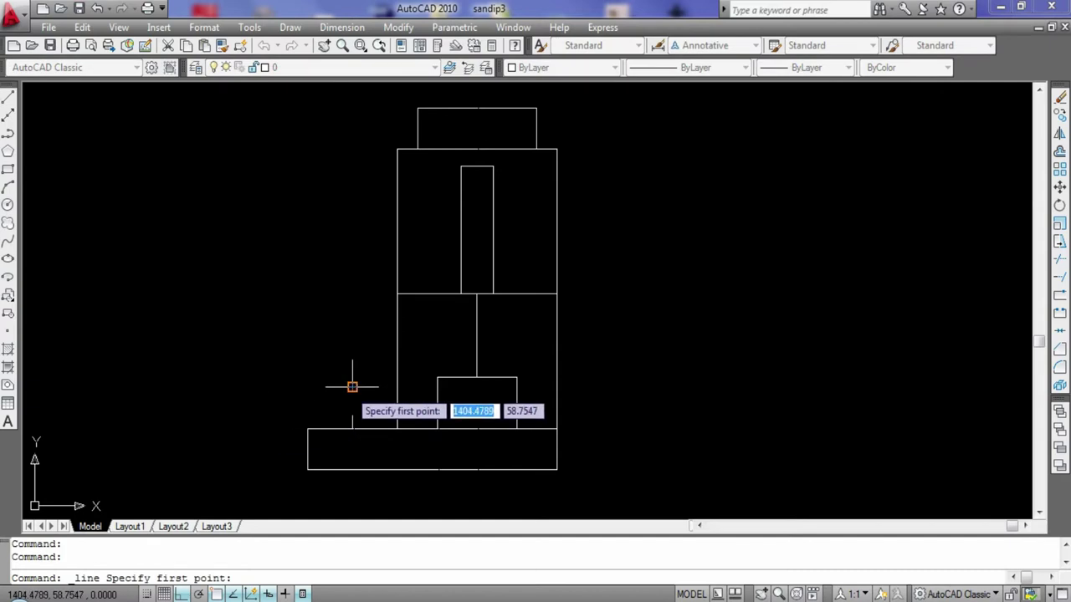
click(352, 386)
- Finish the 10-unit horizontal line, then erase the short vertical and horizontal trial lines
text(10)
key(Return)
key(Escape)
scroll(209, 327, up, 3)
scroll(245, 305, up, 2)
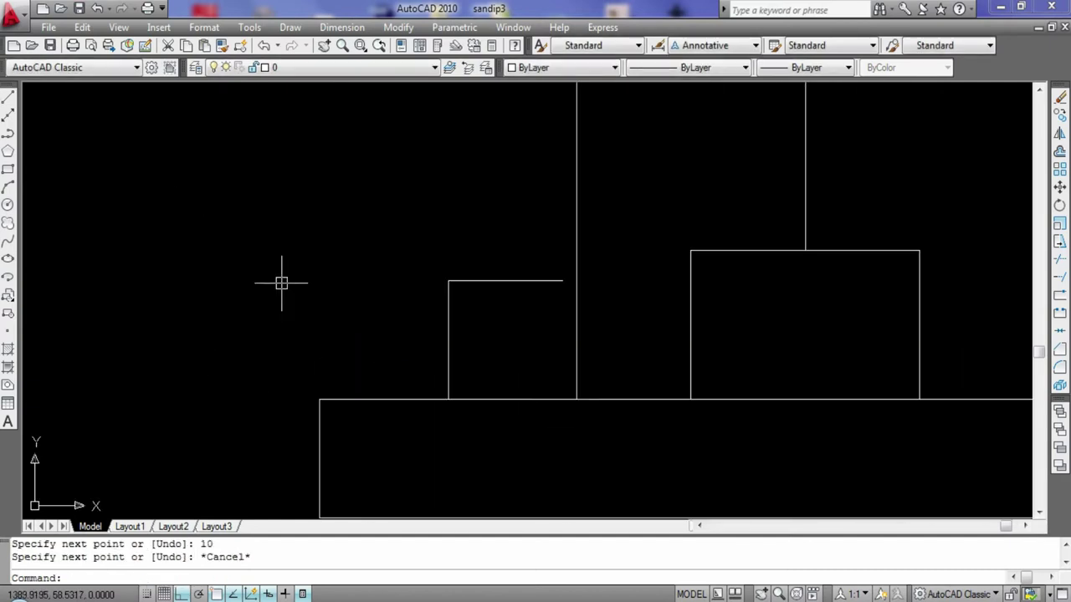
click(449, 322)
key(Delete)
click(478, 282)
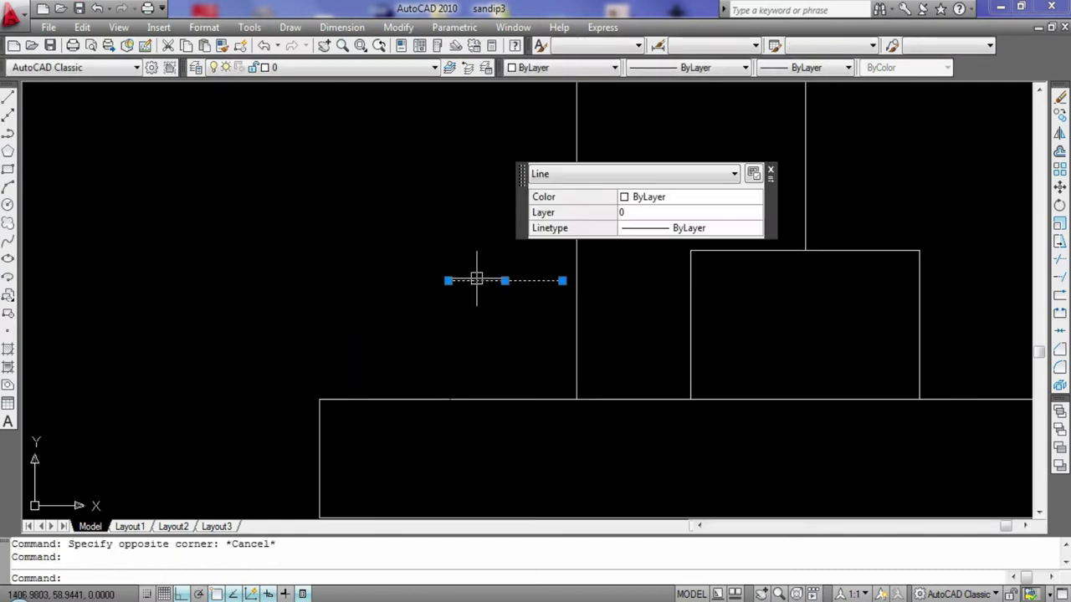
key(Delete)
- Draw a 5-unit construction line downward from the corner where the body meets the base
click(7, 98)
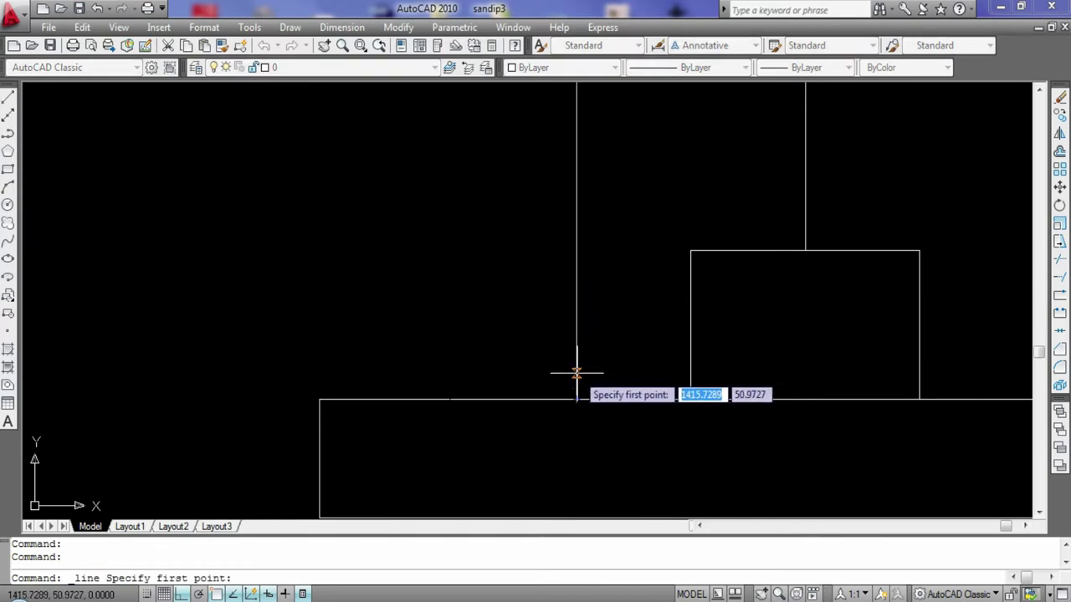
click(576, 399)
key(Escape)
click(7, 98)
click(576, 399)
text(5)
key(Return)
key(Escape)
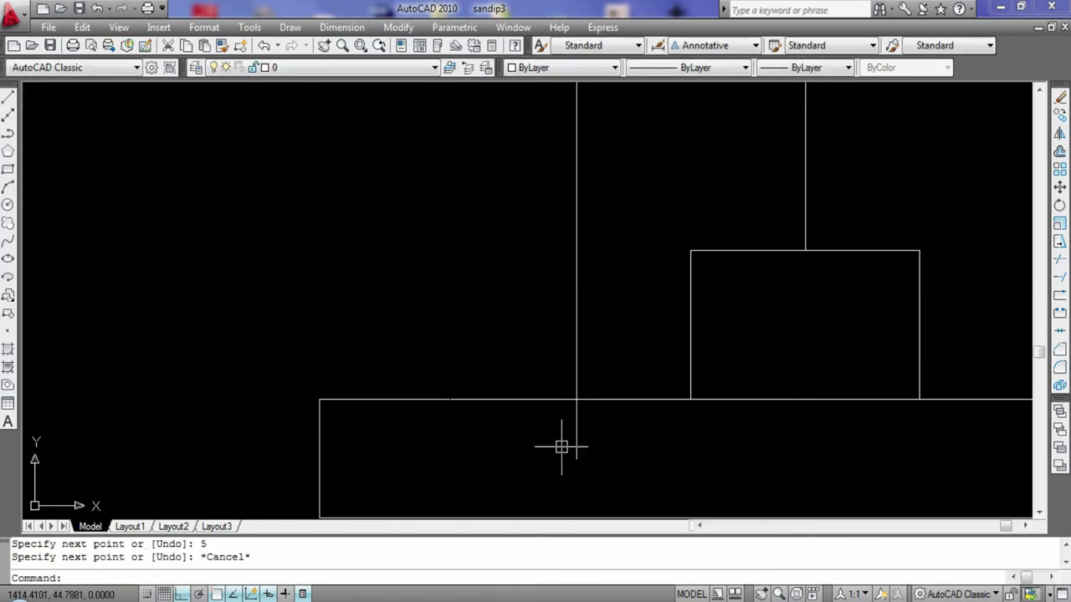
click(576, 435)
key(Escape)
- Draw a 10-unit construction line to the left from the short segment's lower end
click(8, 98)
click(576, 458)
key(Return)
key(Escape)
click(8, 98)
- Add a 20-unit vertical construction line and a 10-unit line along its top
click(462, 458)
text(2)
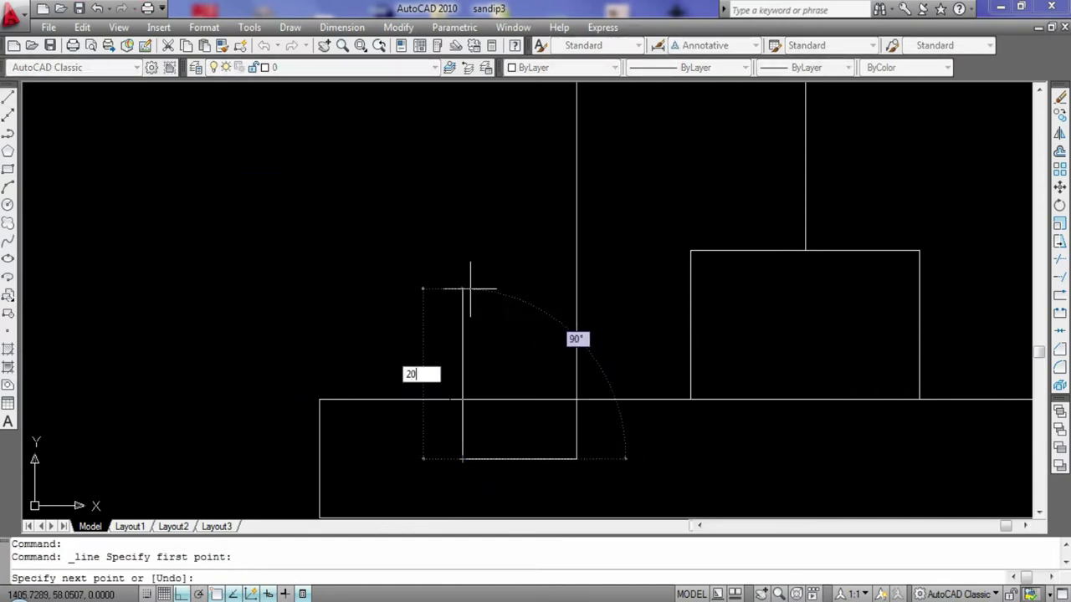
text(0)
key(Return)
key(Escape)
click(7, 98)
click(462, 222)
text(10)
key(Return)
key(Escape)
- Draw a radius-10 circle centred at the line intersection, replacing a misplaced first circle
click(8, 203)
click(464, 222)
text(10)
key(Return)
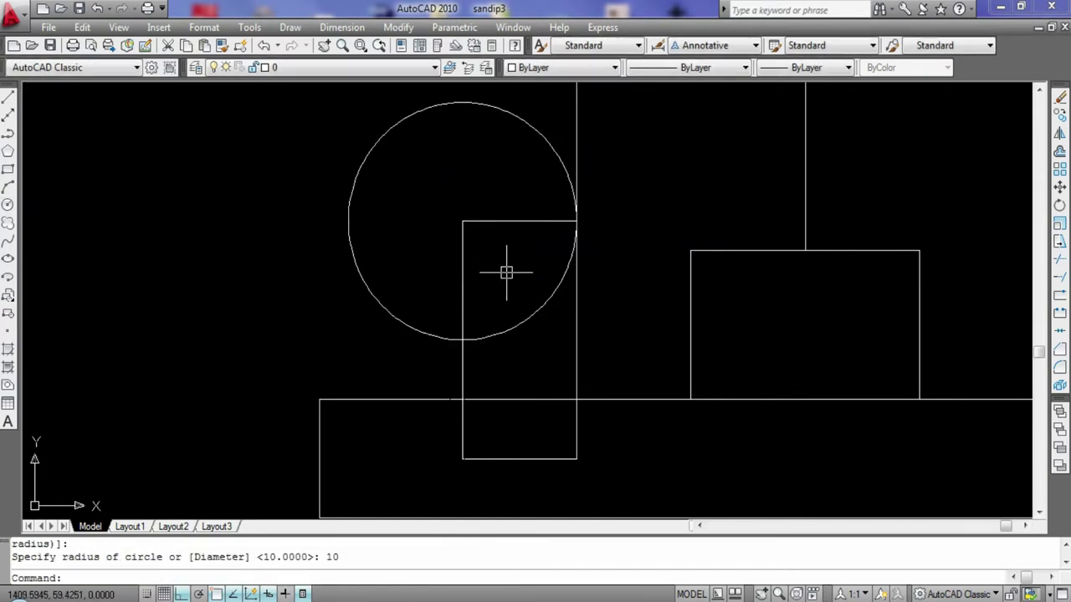
click(524, 314)
key(Delete)
click(7, 203)
click(463, 400)
text(10)
key(Return)
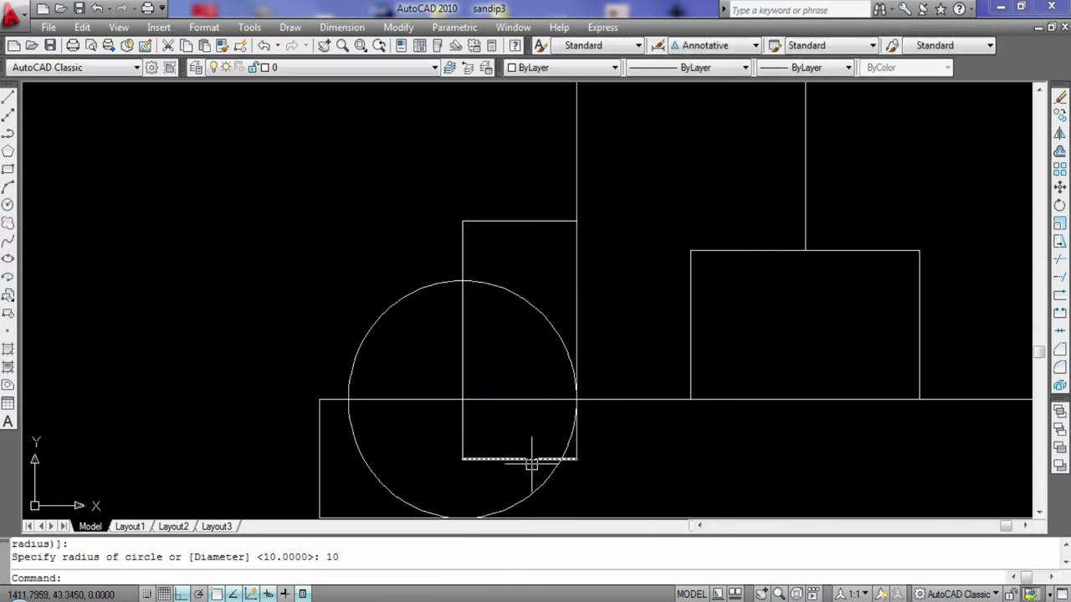
- Delete the rectangle's bottom line, trim the circle, and erase the leftover construction lines
click(532, 459)
key(Delete)
key(Return)
key(Return)
click(541, 483)
click(366, 343)
click(527, 239)
click(501, 227)
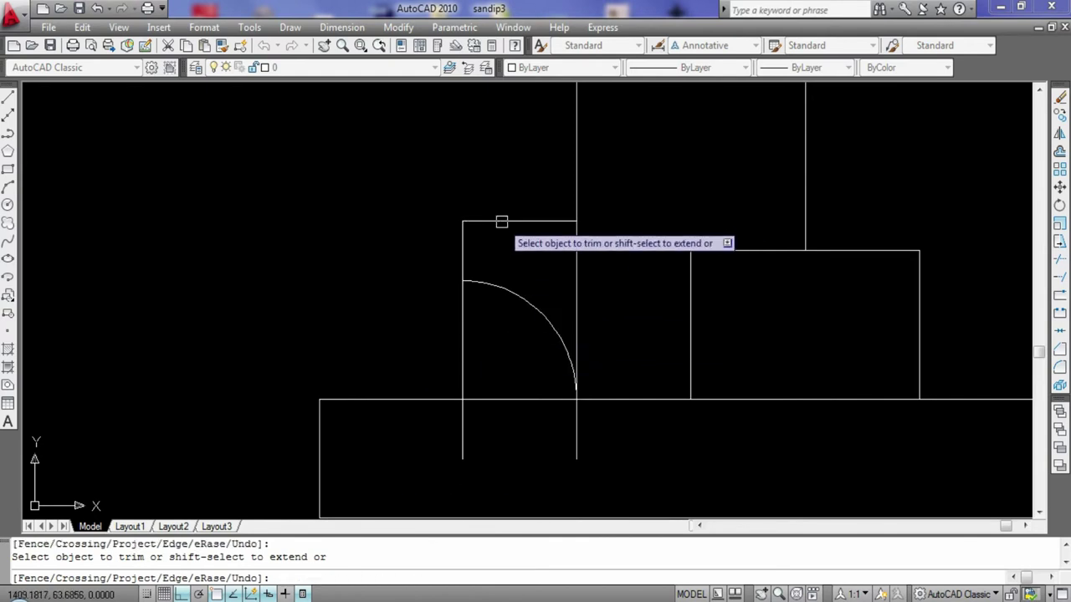
key(Escape)
click(497, 221)
key(Delete)
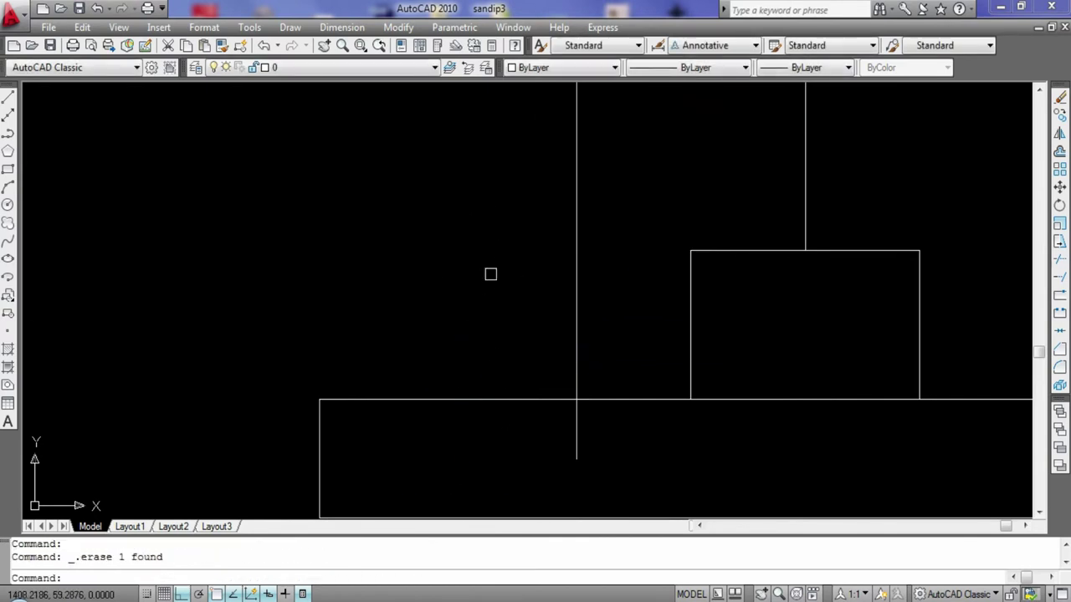
- Erase the short line below the base edge
click(7, 204)
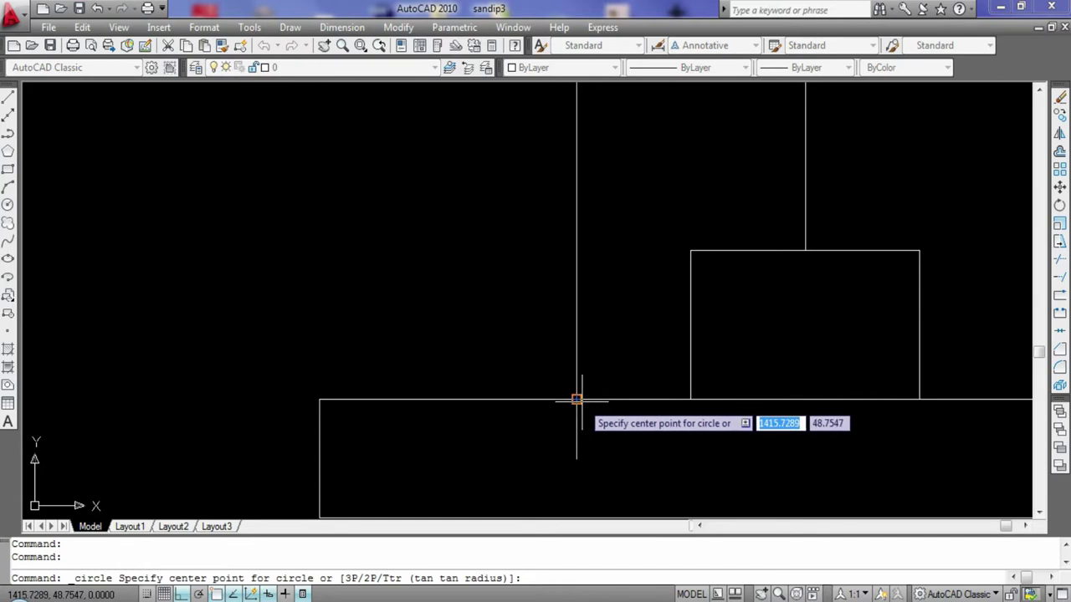
key(Escape)
click(575, 429)
key(Delete)
- Draw a radius-10 circle centred where the vertical line meets the base edge
click(7, 204)
click(576, 399)
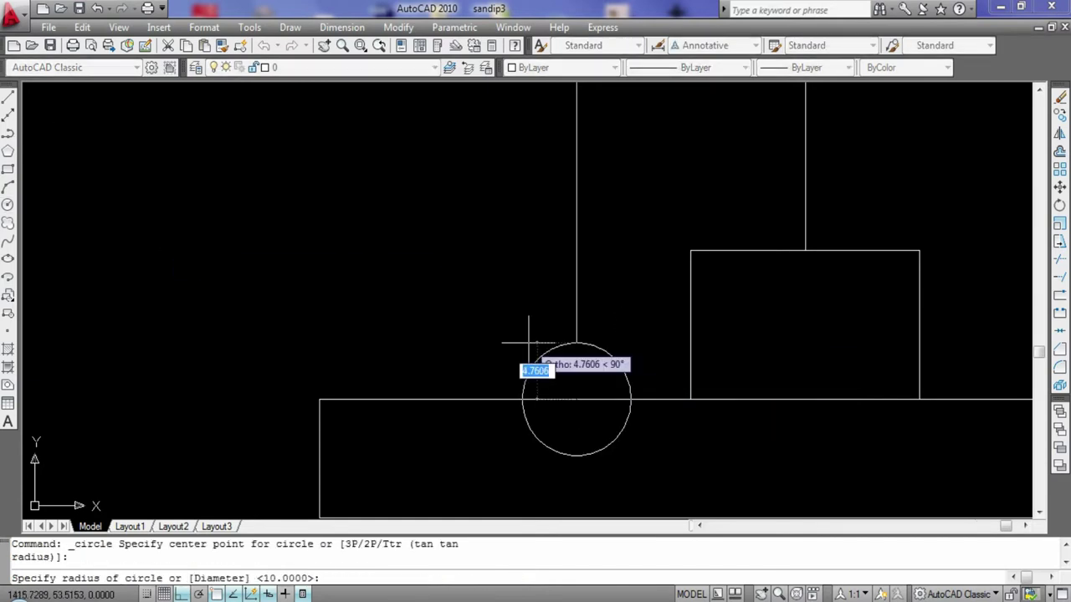
text(10)
key(Return)
key(Escape)
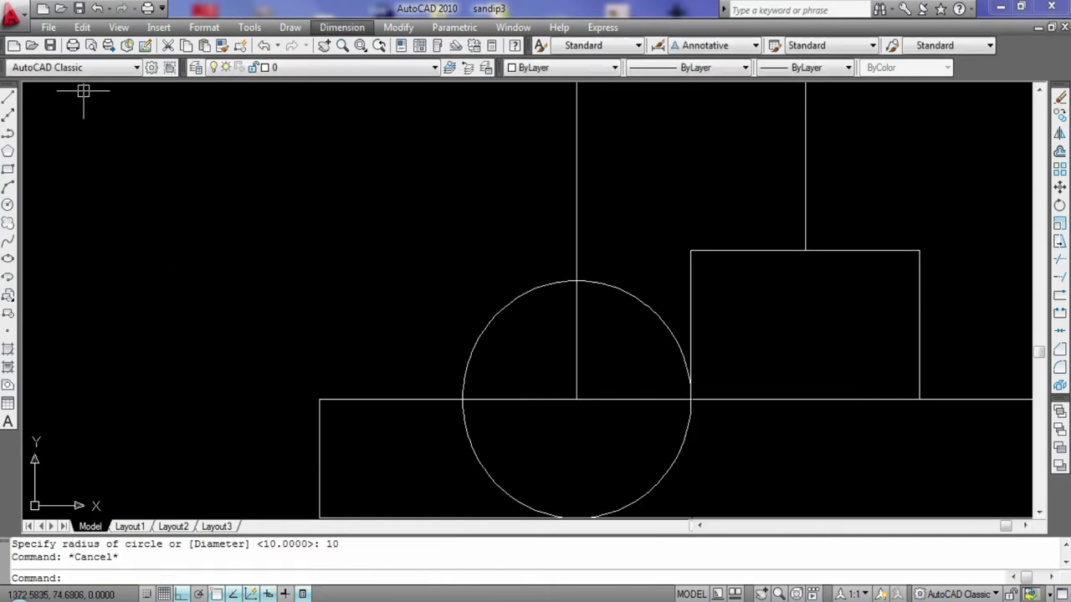
text(div)
key(Escape)
click(418, 249)
key(Escape)
- Divide the circle into 12 segments with DIVIDE
text(v)
key(Return)
click(497, 317)
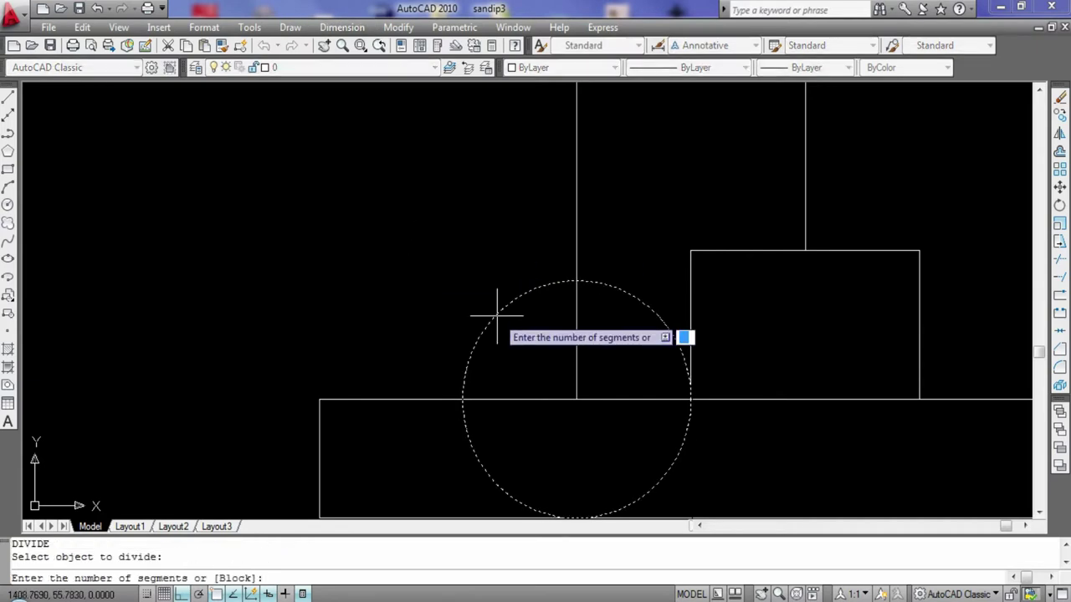
text(12)
key(Return)
click(494, 310)
key(Escape)
text(div)
key(Return)
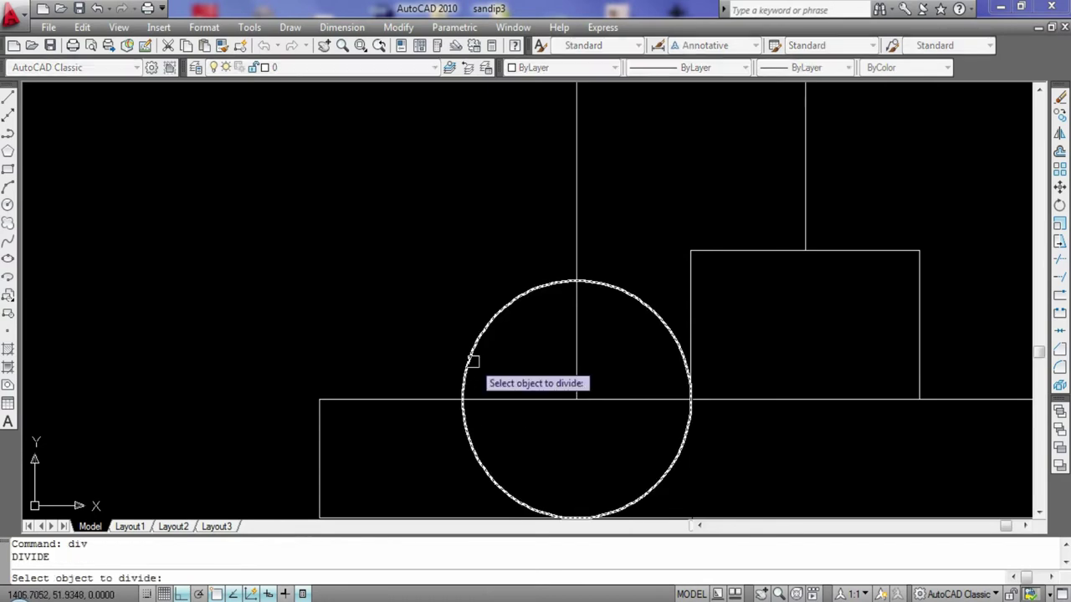
click(473, 362)
text(2)
key(Return)
right_click(473, 362)
- Set the point style to circled-X, then delete a divide point and undo it
key(alt+d)
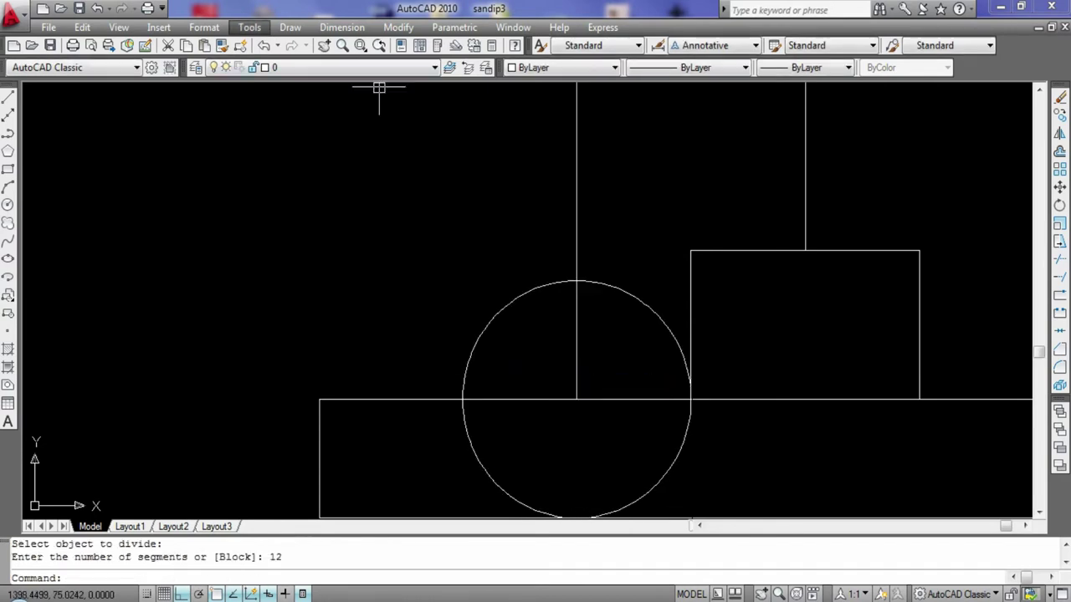
key(Left)
click(233, 270)
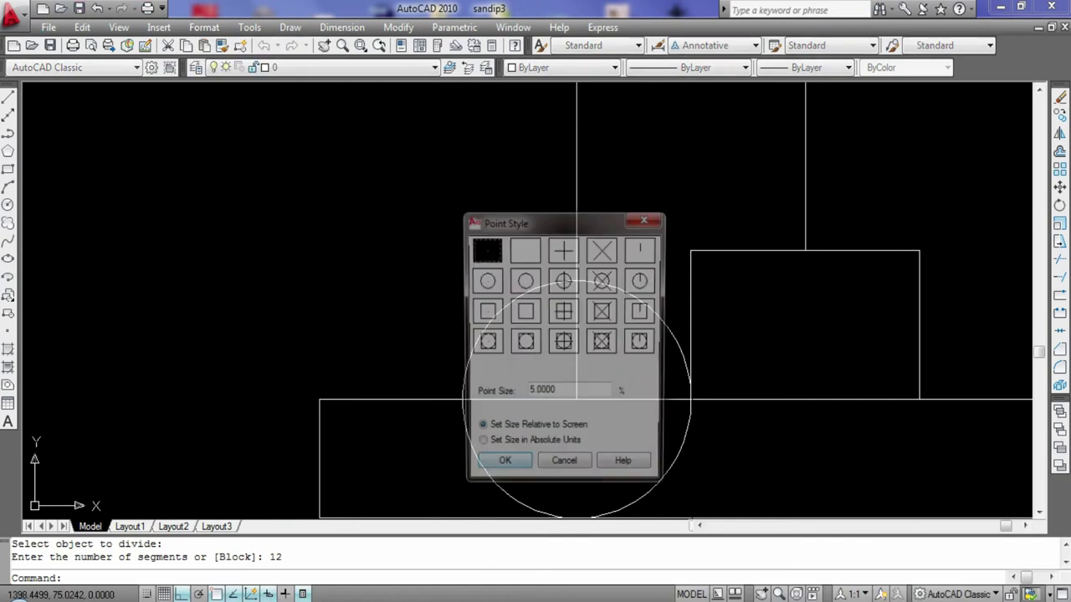
click(602, 280)
click(510, 468)
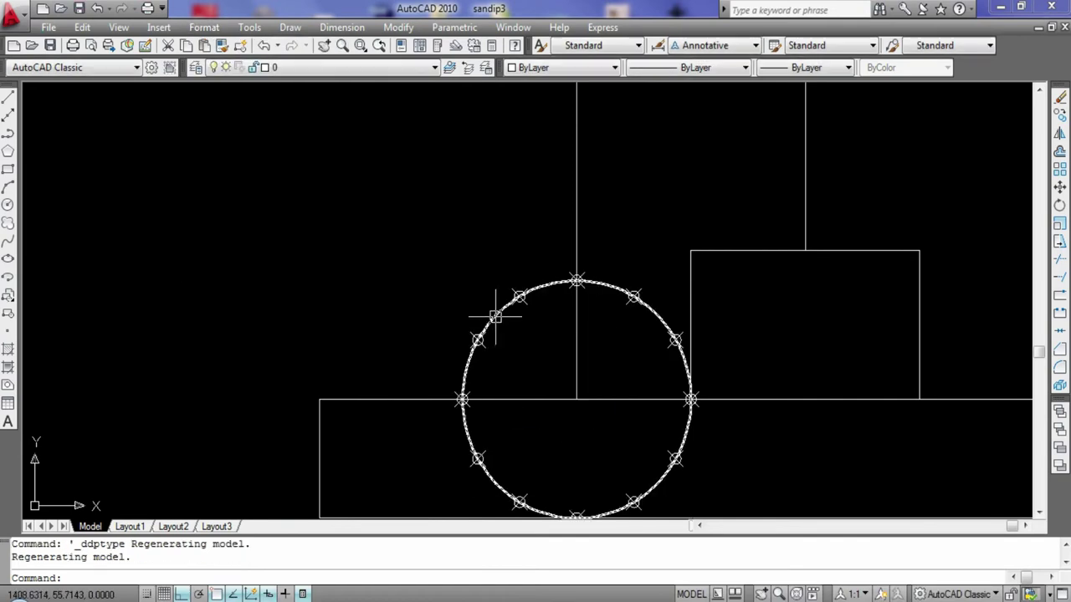
click(476, 340)
key(Delete)
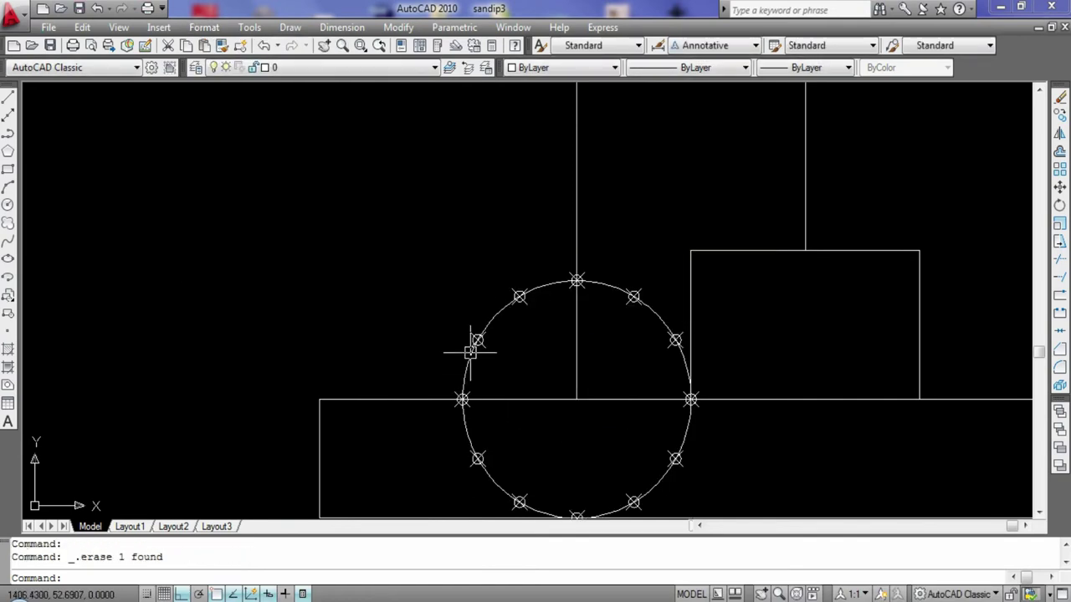
key(ctrl+z)
key(ctrl+z)
- Divide the circle into 8 segments and reapply the circled-X point style
text(iv)
key(Return)
click(460, 345)
text(8)
key(Return)
click(203, 27)
click(232, 269)
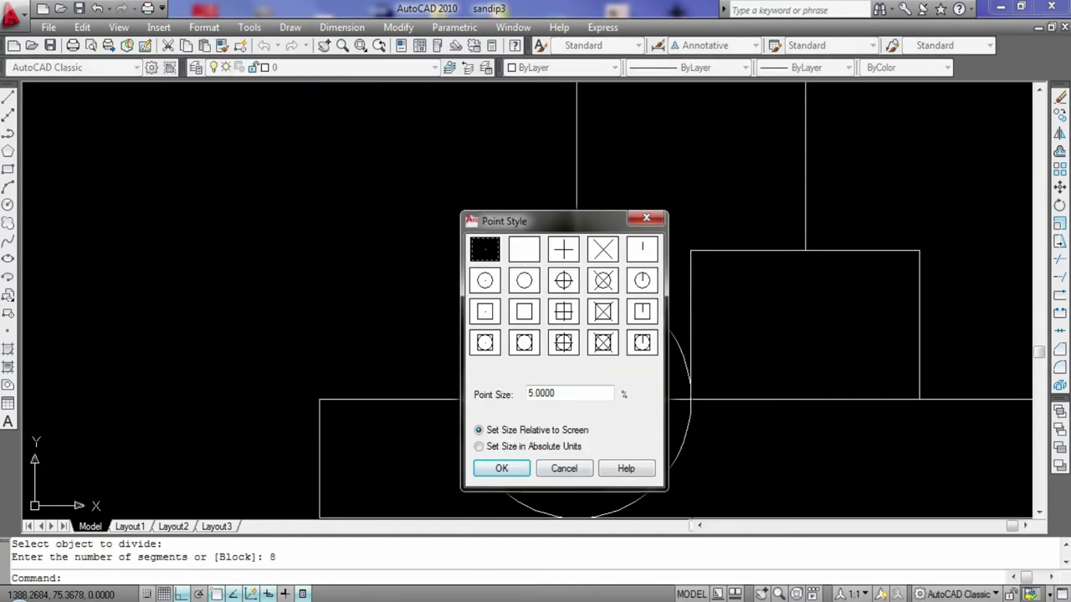
click(502, 469)
- Erase the duplicate and divided circles, leaving only the division points
click(7, 204)
click(577, 400)
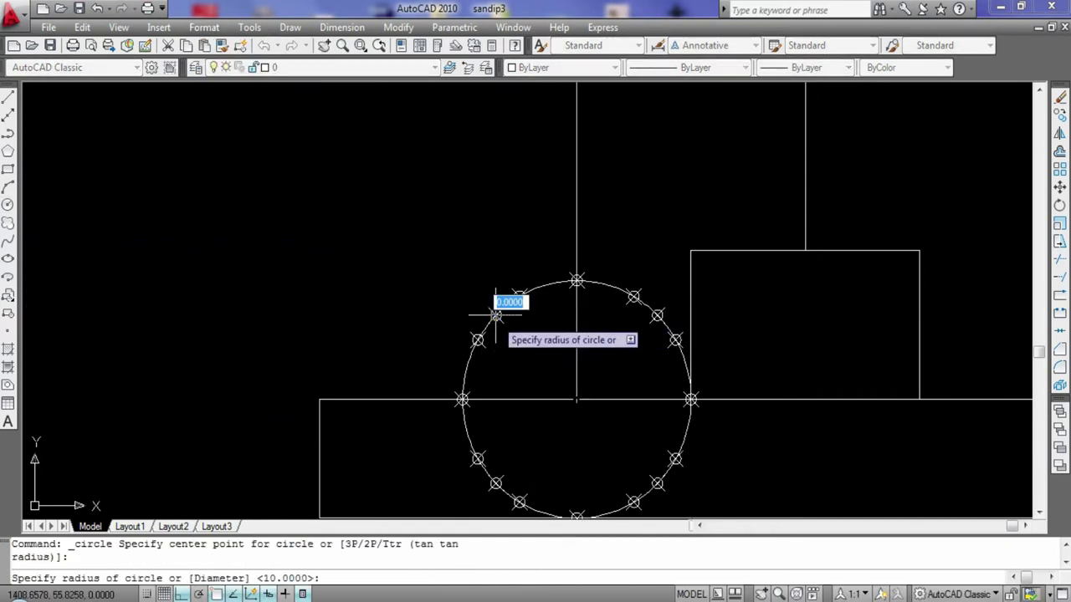
text(10)
key(Return)
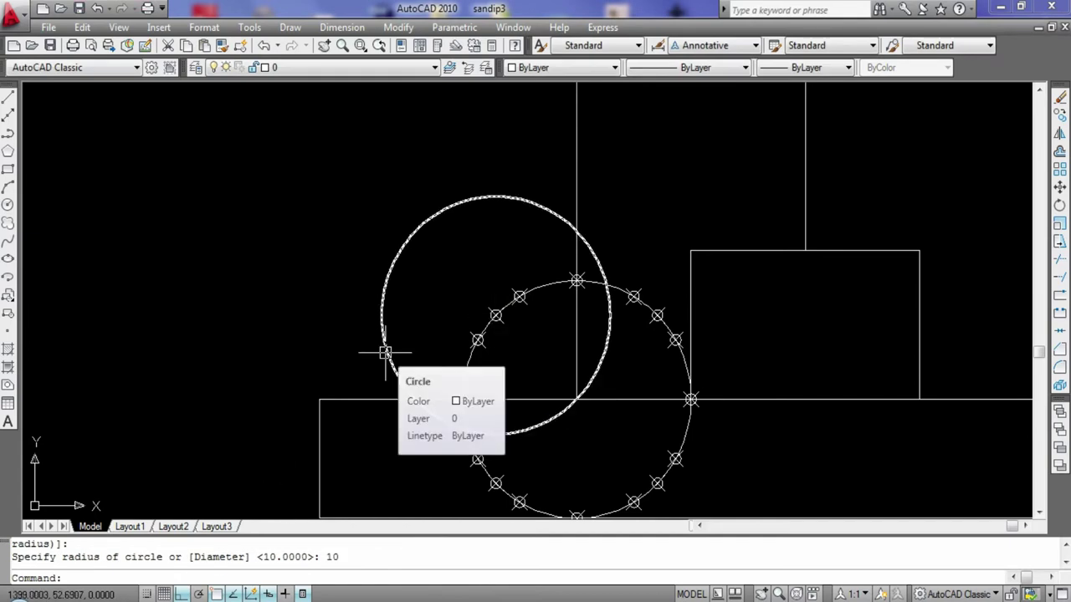
key(Escape)
key(ctrl+z)
key(ctrl+z)
click(472, 343)
key(Delete)
click(477, 339)
- Delete the stray divide point and draw a radius-10 circle left of the vertical line
key(Delete)
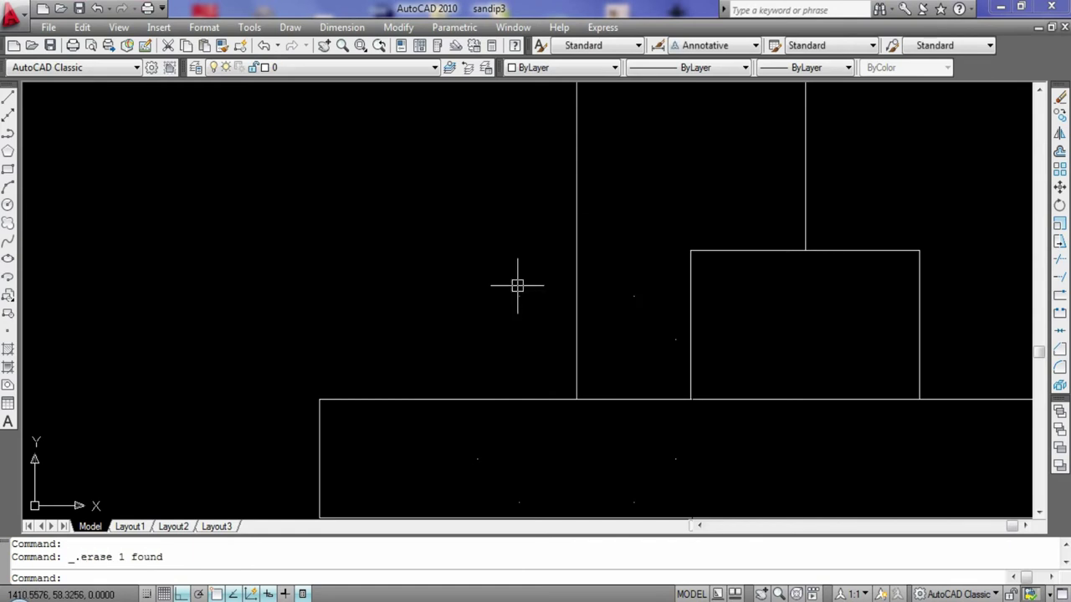
click(8, 204)
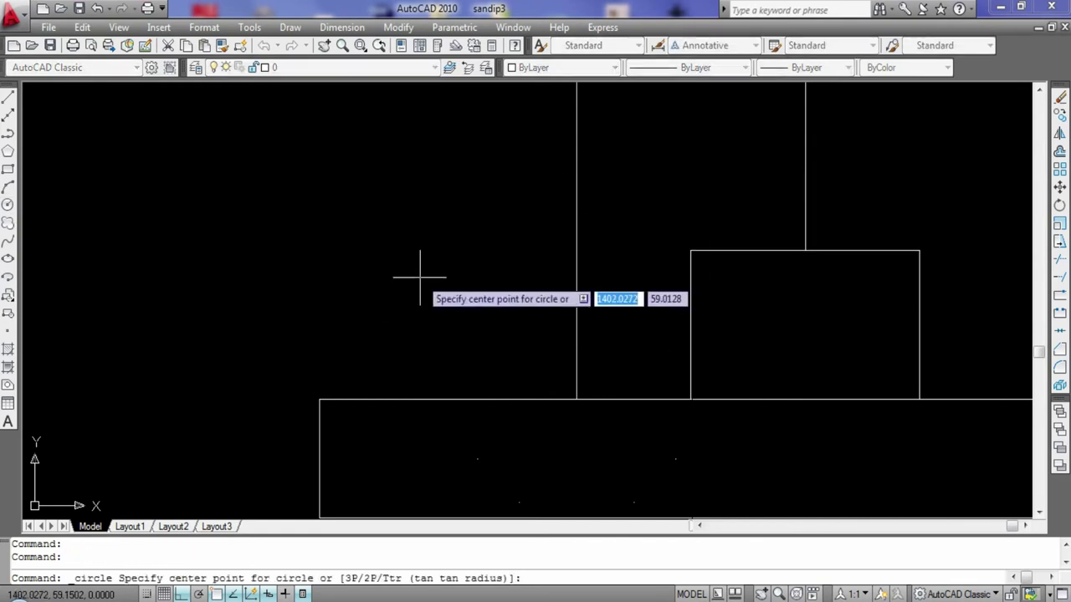
click(420, 271)
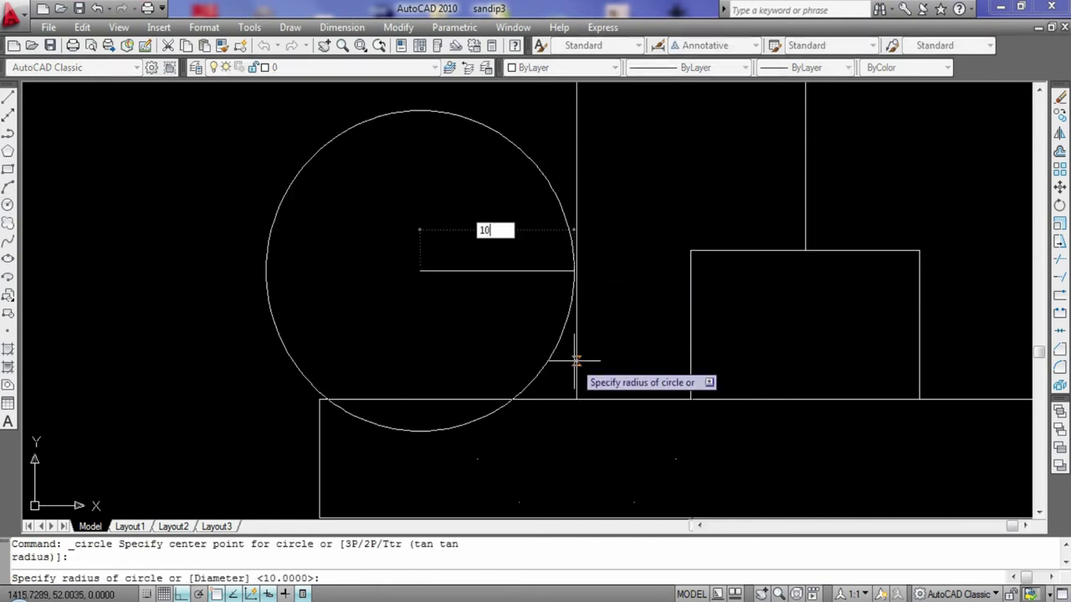
key(Return)
- Move the circle tangent to the vertical line and onto the base's top edge
click(497, 363)
key(Return)
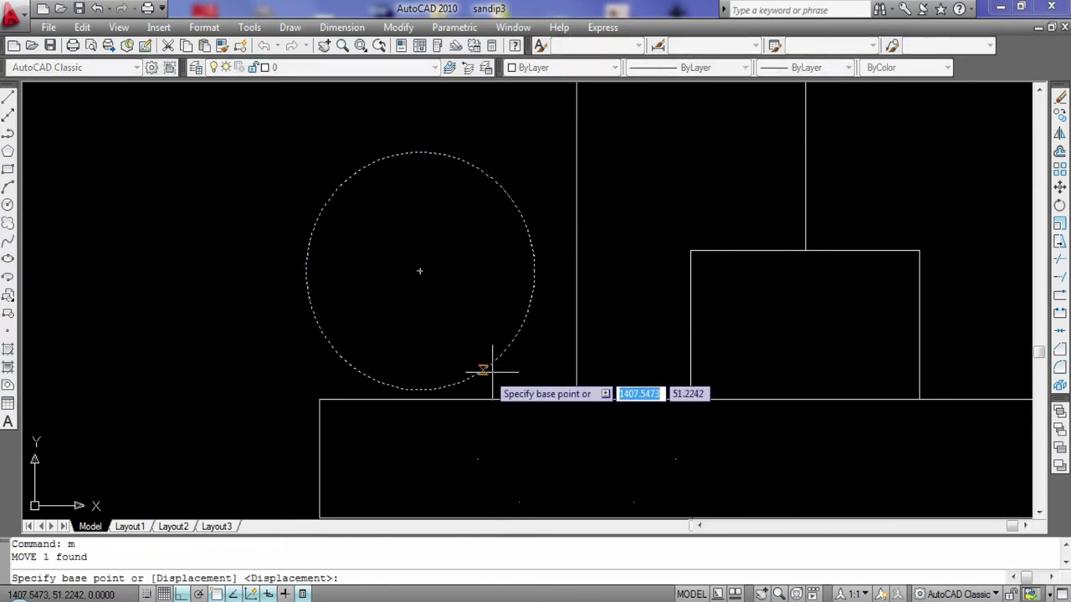
click(420, 271)
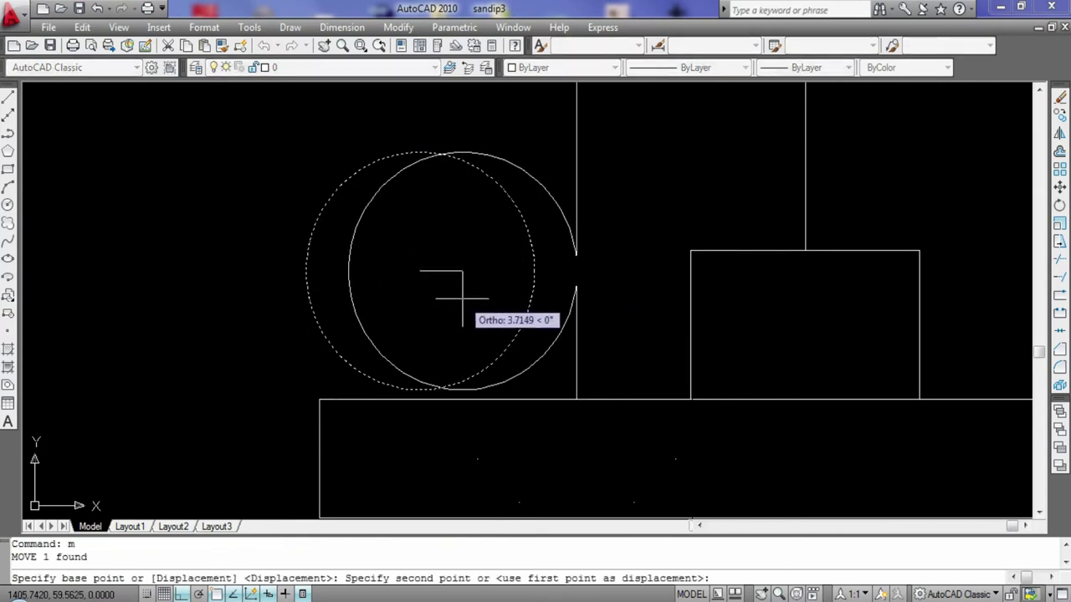
click(462, 298)
key(Return)
click(483, 158)
key(Return)
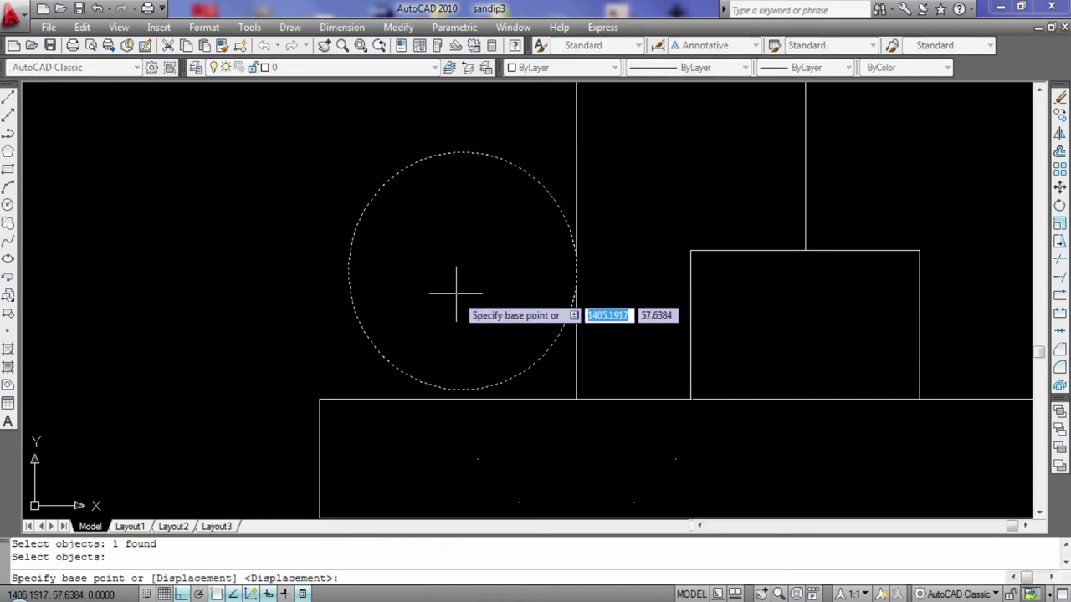
click(452, 290)
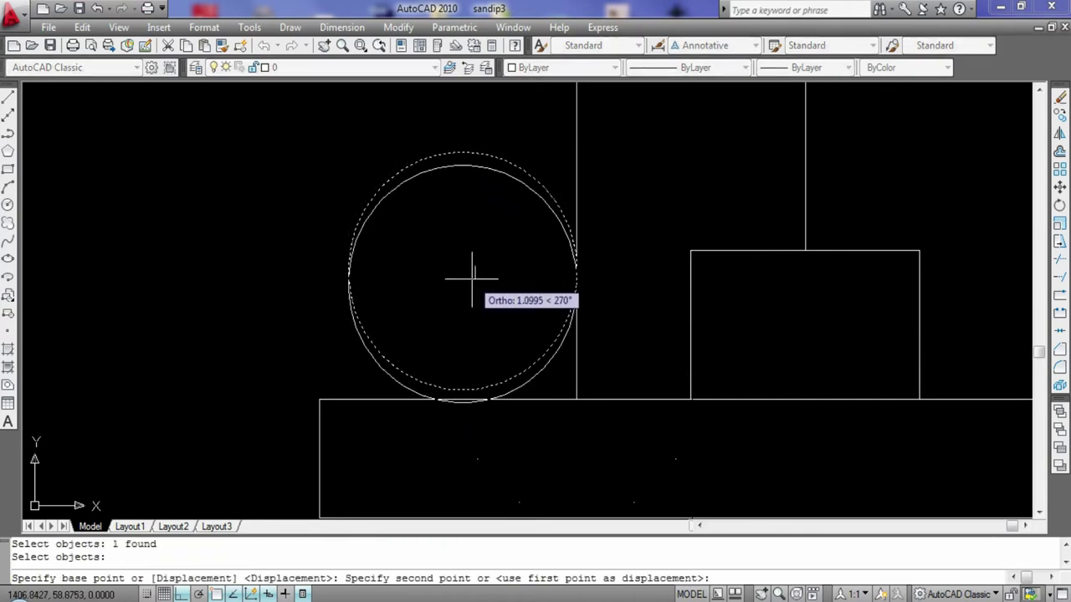
click(470, 278)
- Remove the leftover line and trim the circle down to the radius-10 fillet arc
key(Return)
key(Return)
click(366, 354)
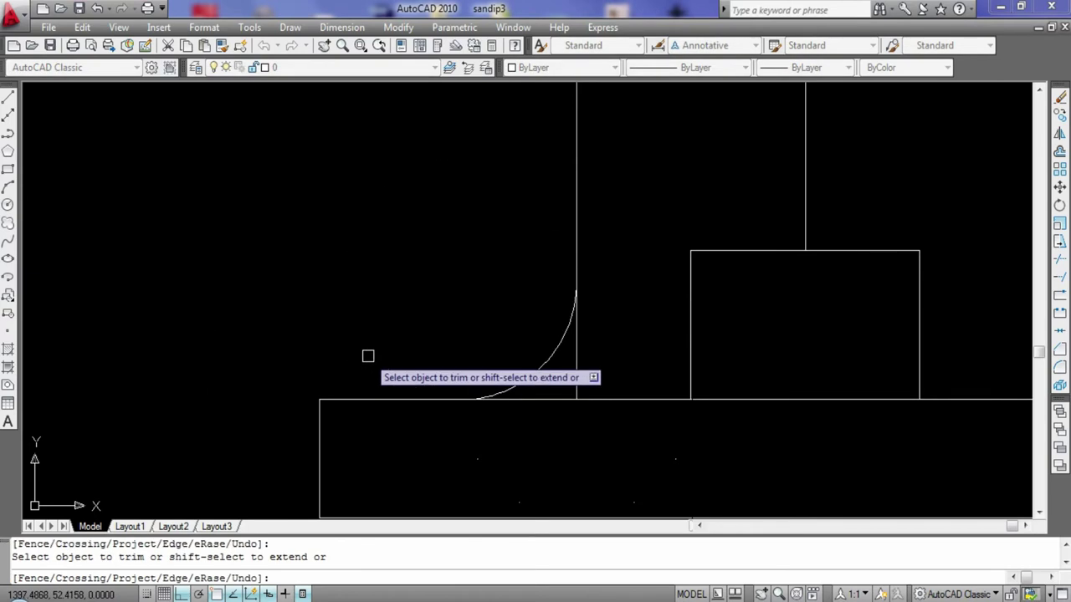
key(Escape)
click(576, 376)
key(Delete)
- Delete the stray points left inside the base near the fillet corner
scroll(576, 376, down, 5)
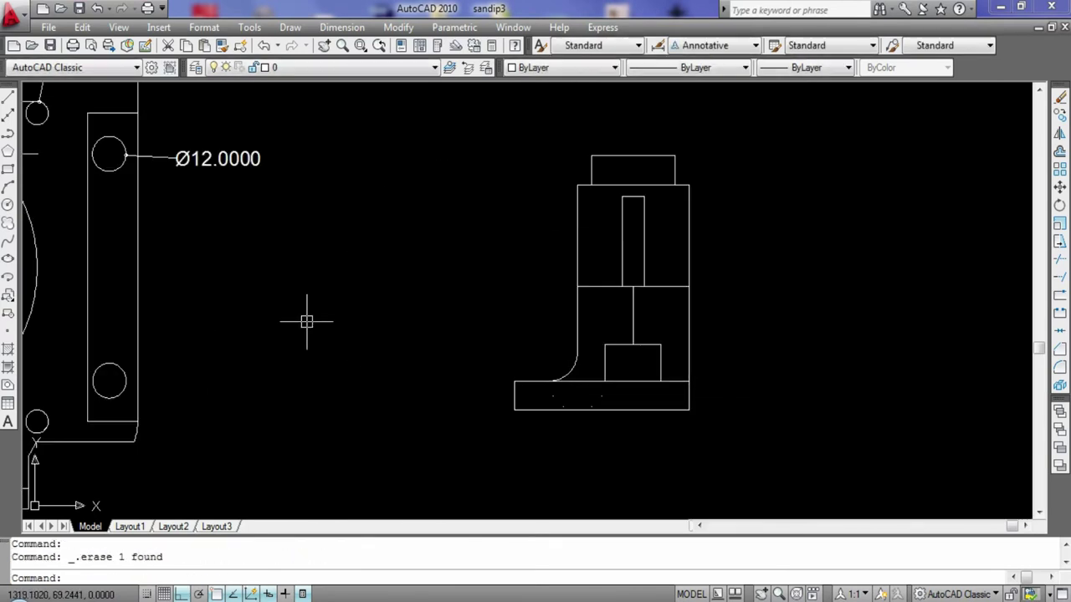
scroll(550, 350, up, 4)
middle_drag(561, 473, 455, 208)
click(450, 213)
key(Delete)
click(480, 242)
key(Escape)
click(560, 244)
key(Delete)
key(Escape)
key(Escape)
- Draw a diameter-8 circle centred in the slot
scroll(554, 219, down, 5)
middle_drag(504, 88, 453, 215)
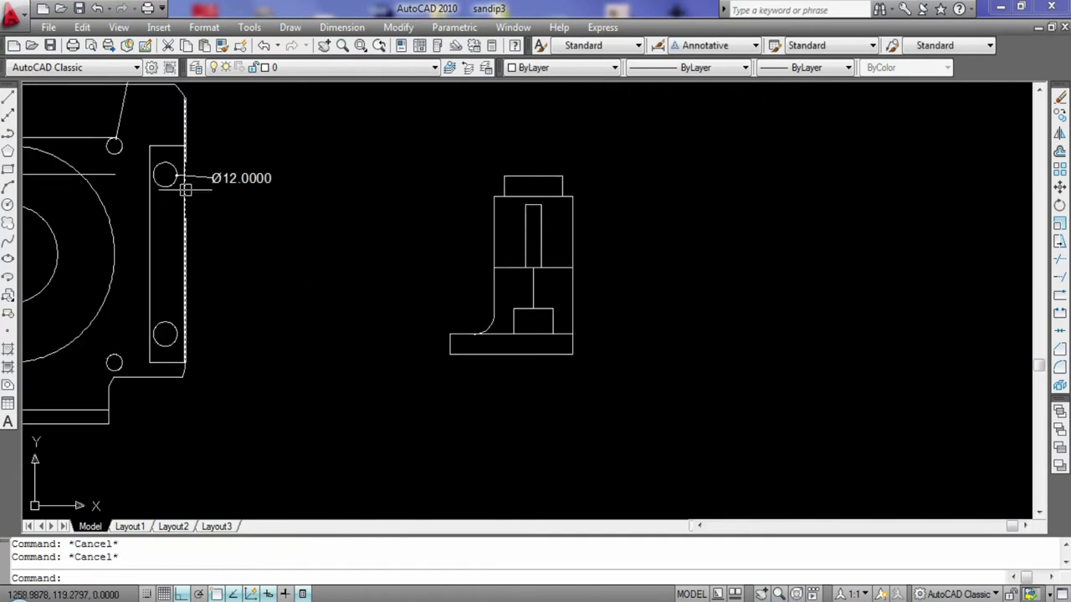
scroll(318, 201, up, 2)
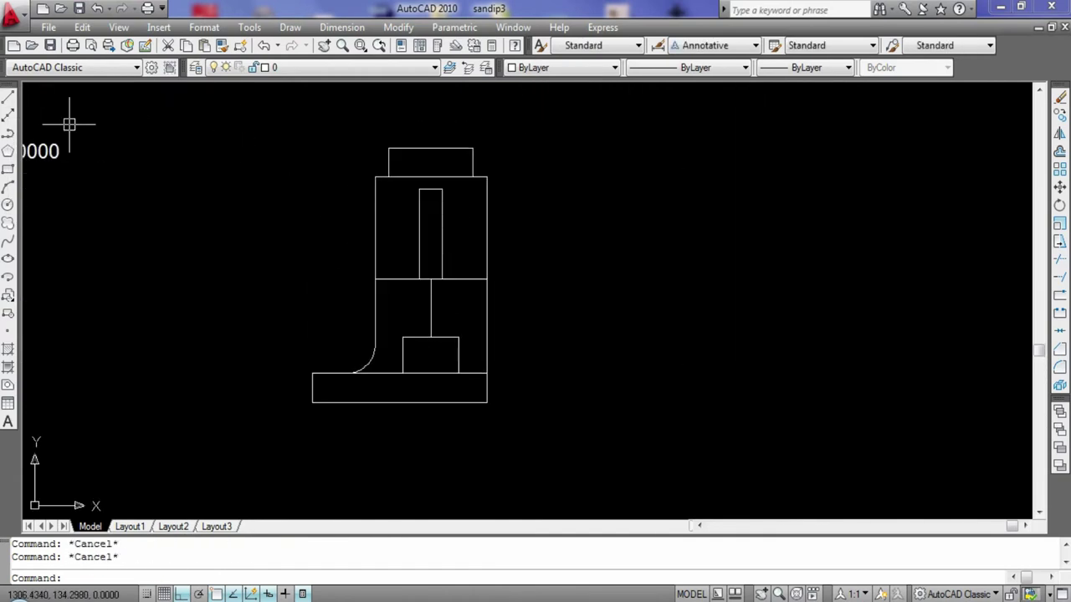
click(8, 204)
click(431, 205)
text(d)
key(Return)
text(8)
key(Return)
key(Escape)
- Add an Ø8.0000 diameter dimension to the small circle
scroll(574, 370, up, 3)
middle_drag(442, 227, 632, 394)
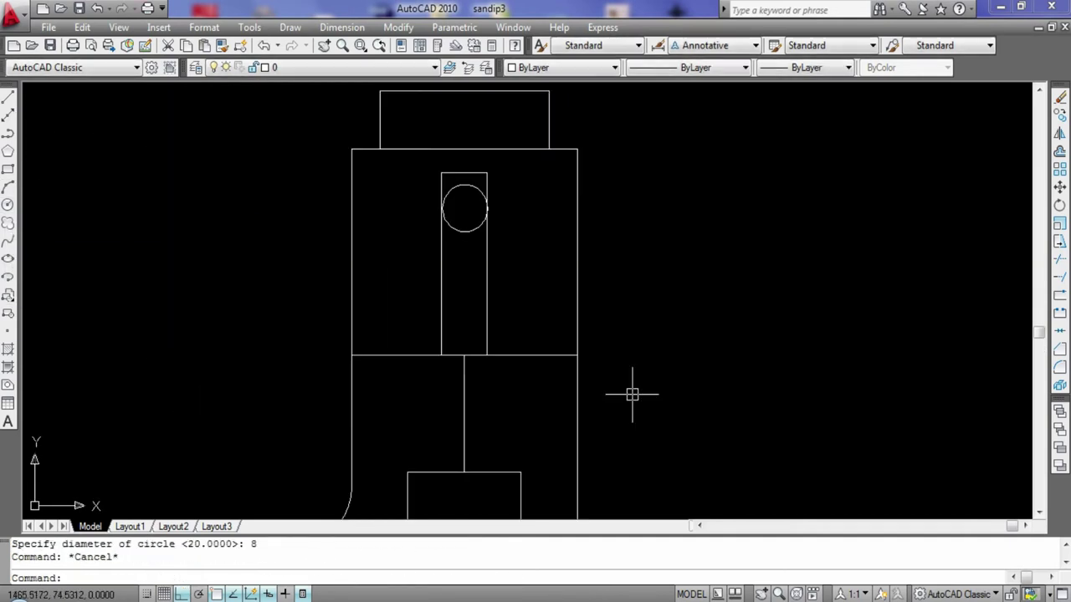
scroll(525, 392, down, 4)
middle_drag(536, 251, 605, 343)
click(341, 27)
click(359, 184)
click(396, 251)
click(441, 260)
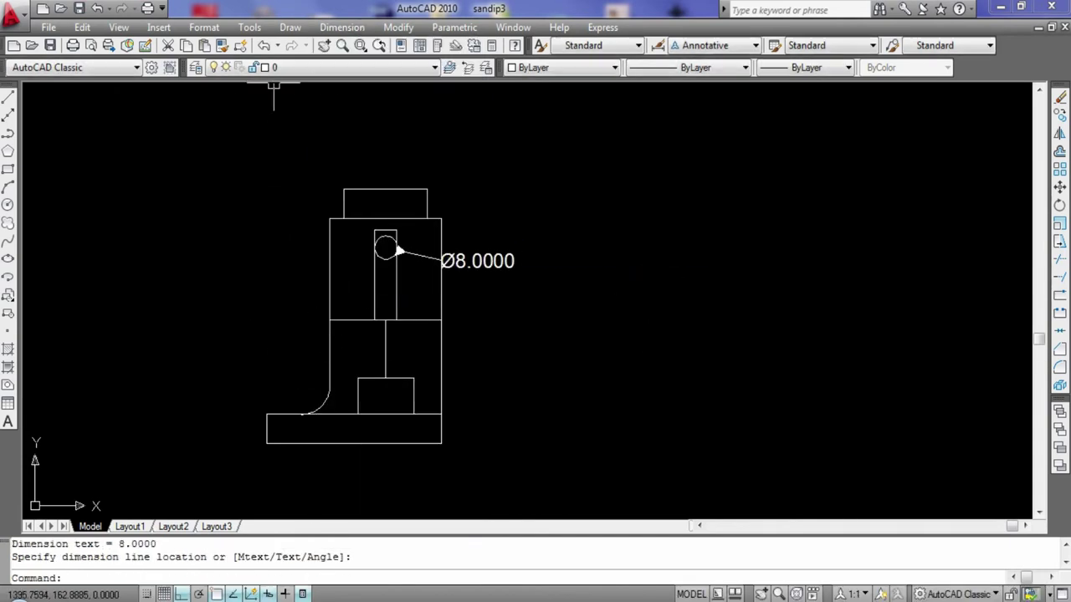
- Place a first R10.0000 radius dimension on the lower-left fillet arc
click(341, 26)
click(351, 149)
click(275, 383)
click(276, 358)
click(287, 372)
click(296, 382)
key(Escape)
- Try to reposition the R10 dimension, then delete it
click(293, 378)
click(307, 372)
click(281, 365)
key(Escape)
key(Return)
click(274, 373)
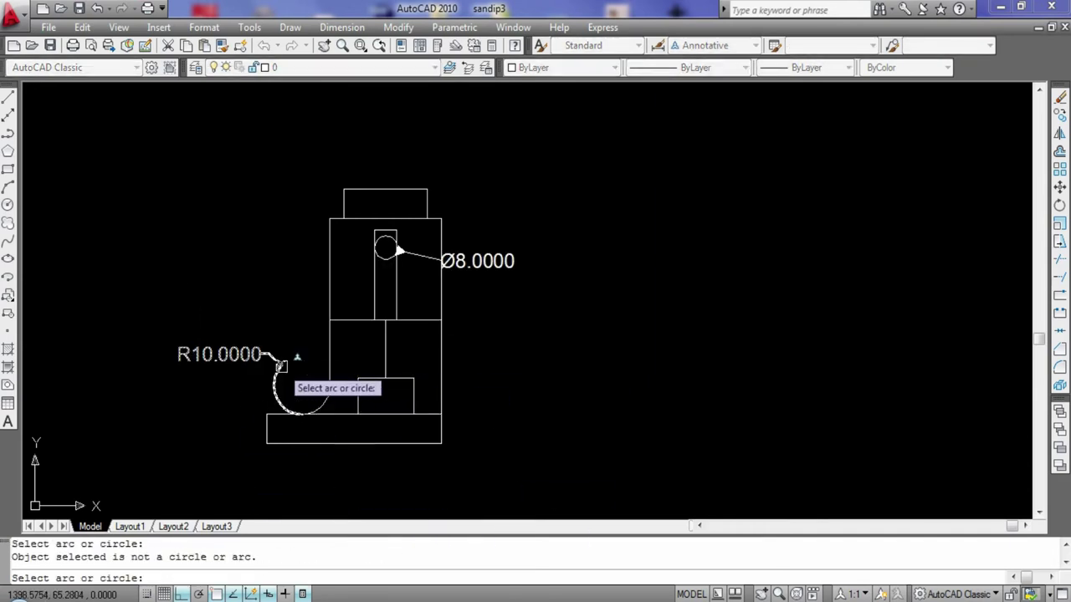
key(Escape)
click(278, 373)
key(Delete)
- Place a new R10.0000 radius dimension on the fillet, then cancel a started diameter dimension
click(342, 27)
click(351, 148)
click(321, 403)
click(305, 395)
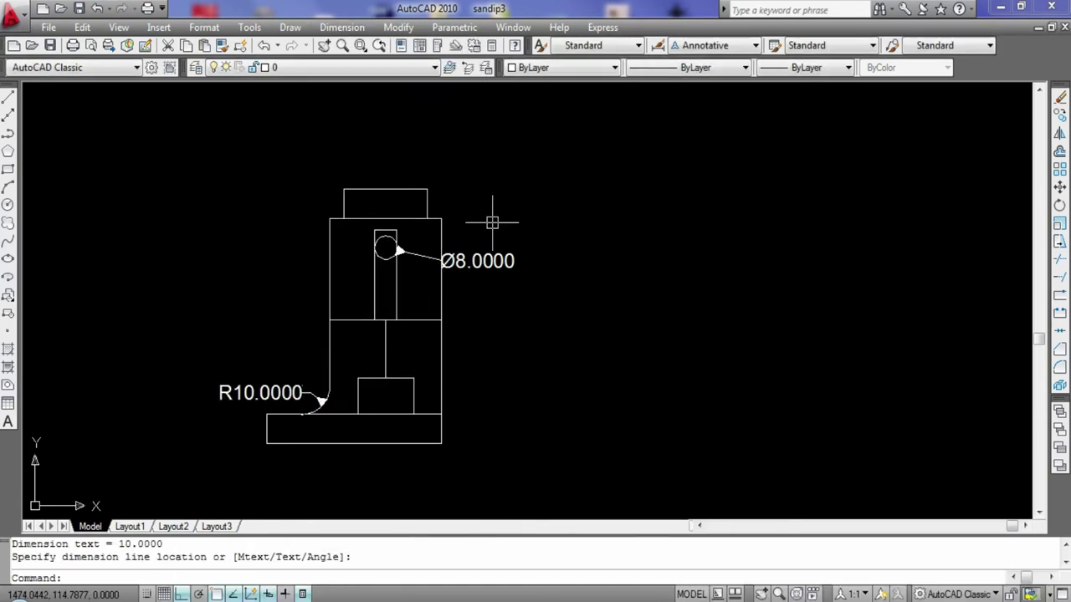
click(343, 26)
click(347, 185)
click(346, 191)
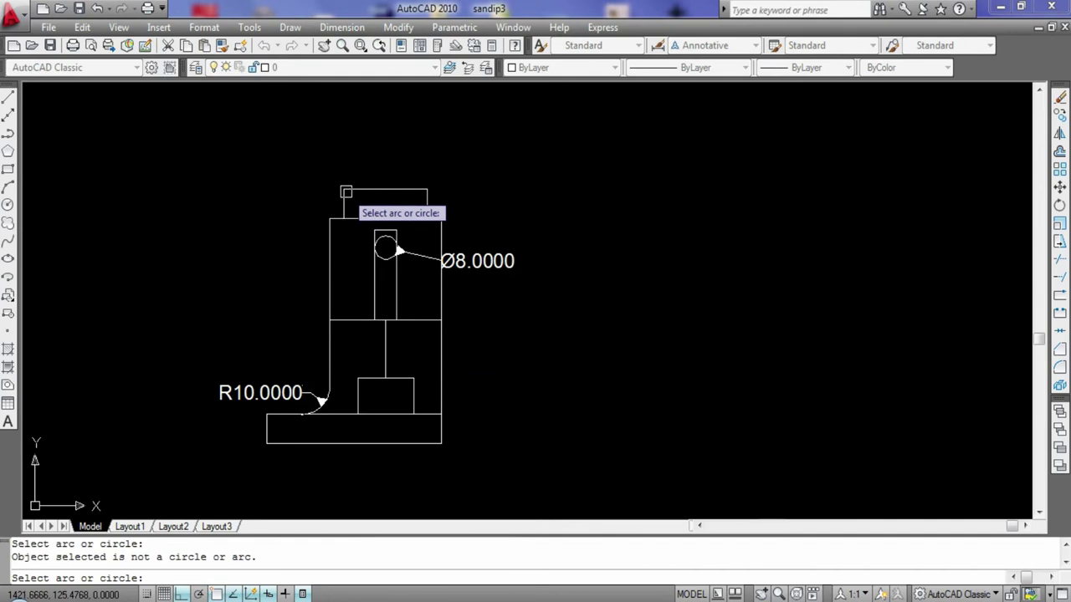
key(Escape)
key(Escape)
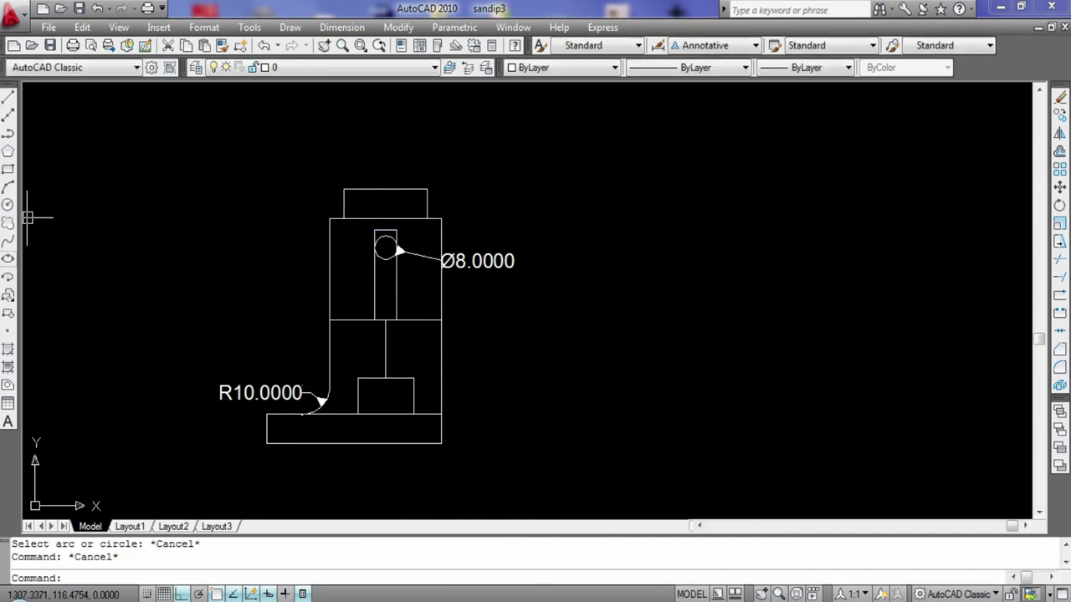
- Draw a radius-30 trial circle at the top block corner and dimension it Ø60.0000
click(8, 205)
click(344, 190)
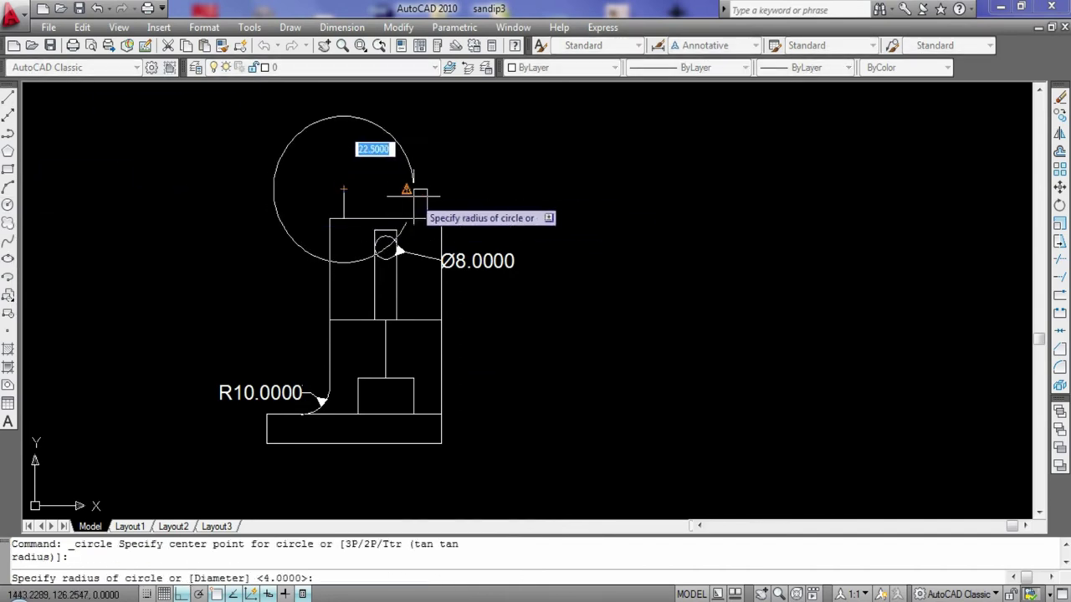
text(30)
key(Return)
key(Escape)
click(342, 26)
click(359, 184)
click(425, 167)
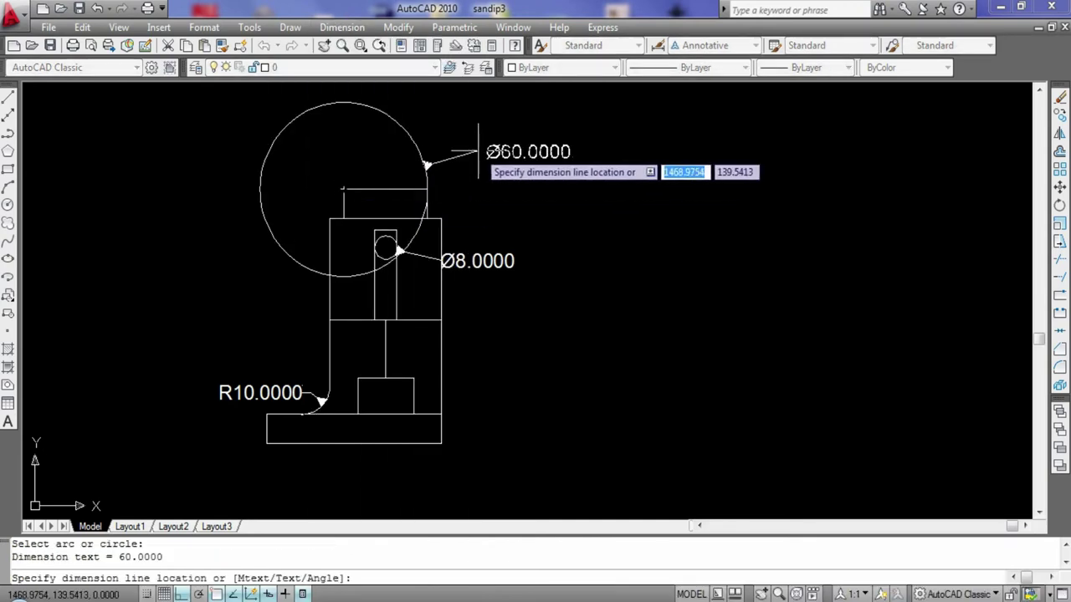
click(470, 203)
key(Return)
click(390, 117)
key(Escape)
- Erase the trial circle and Ø60 dimension, then draw a diameter-15 circle at the top edge midpoint
click(389, 118)
key(Delete)
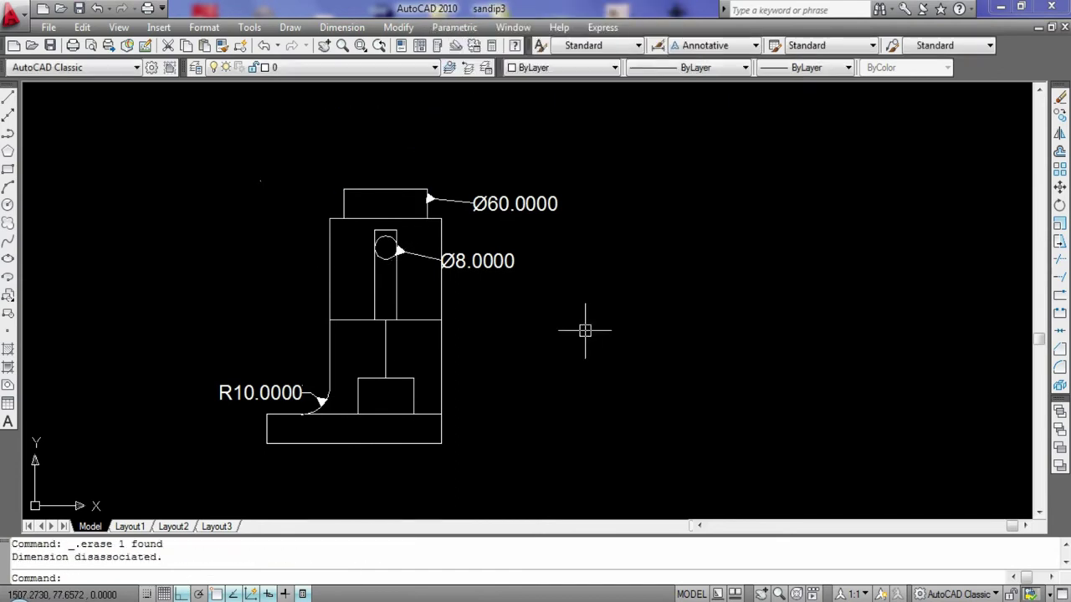
click(548, 202)
key(Delete)
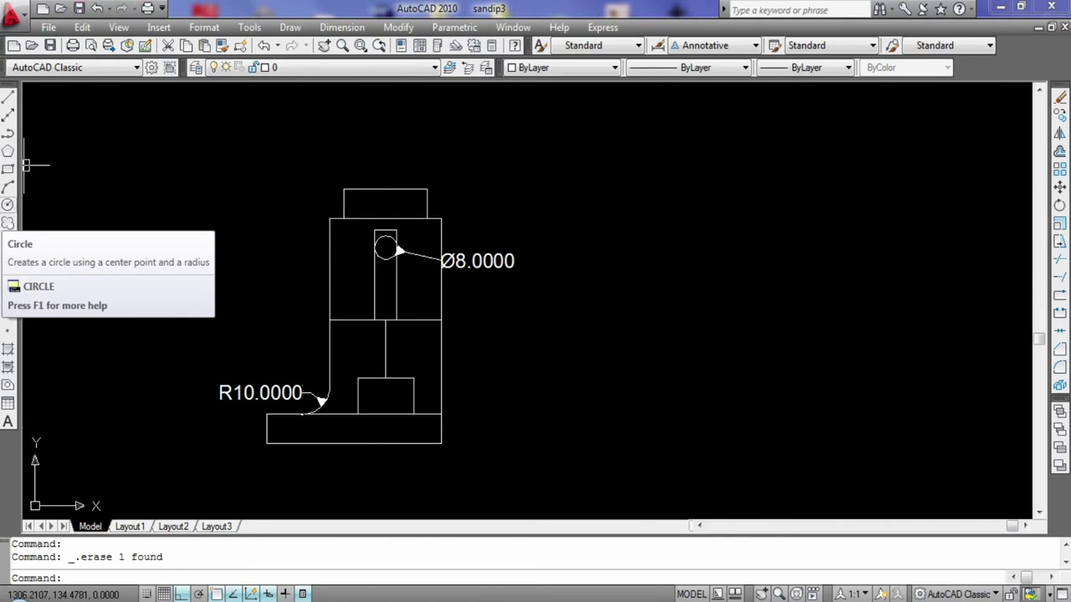
click(7, 204)
click(384, 189)
text(d)
key(Return)
text(15)
key(Return)
key(Escape)
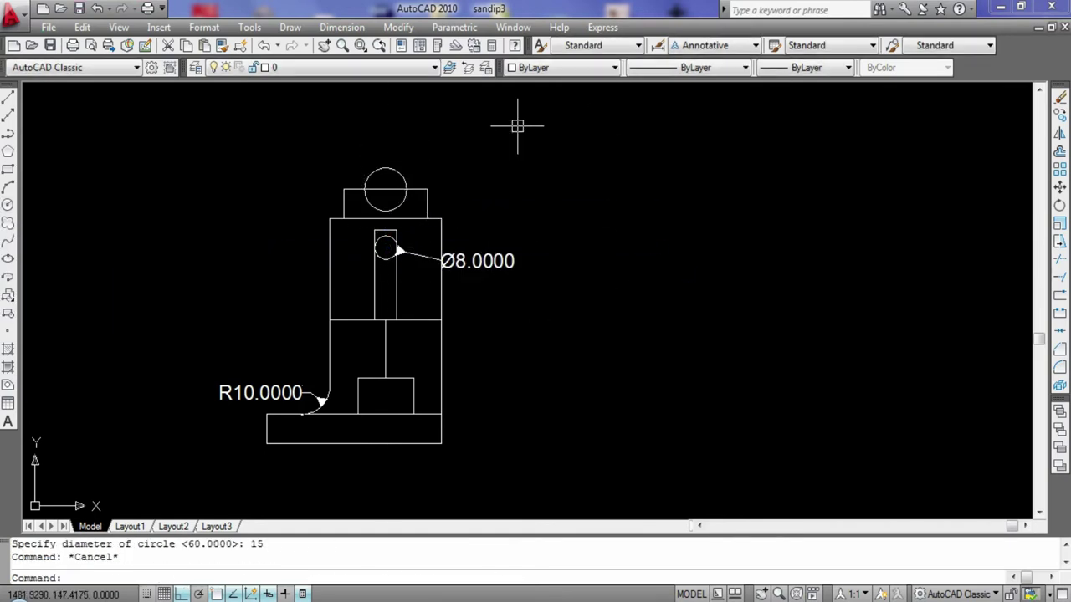
- Add a 30.0000 linear dimension above the top block's width and erase the diameter-15 circle
click(342, 27)
click(347, 70)
click(343, 189)
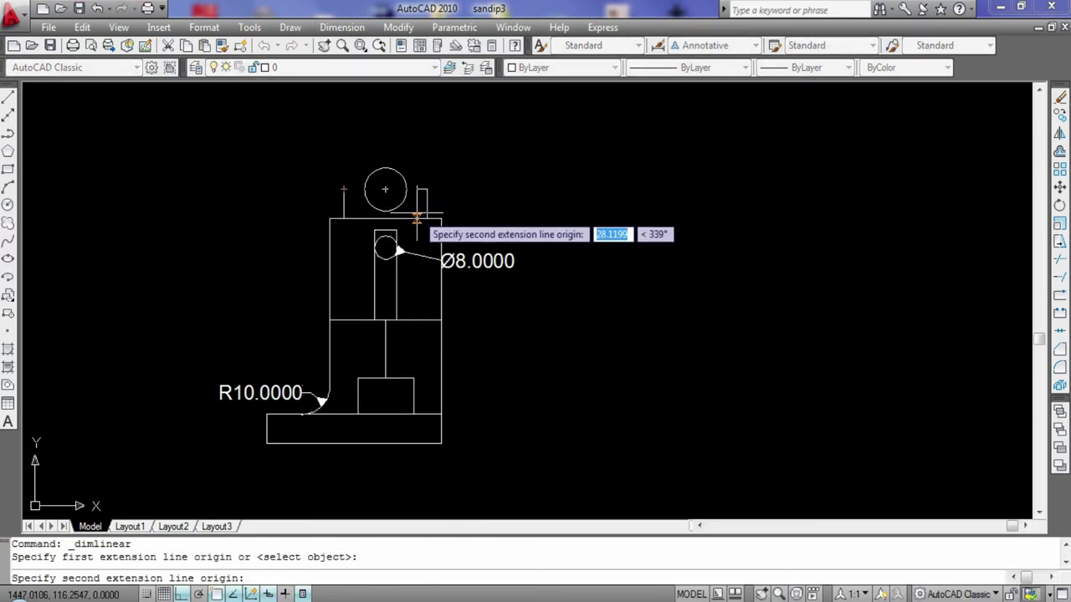
click(427, 189)
click(428, 160)
click(405, 192)
key(Delete)
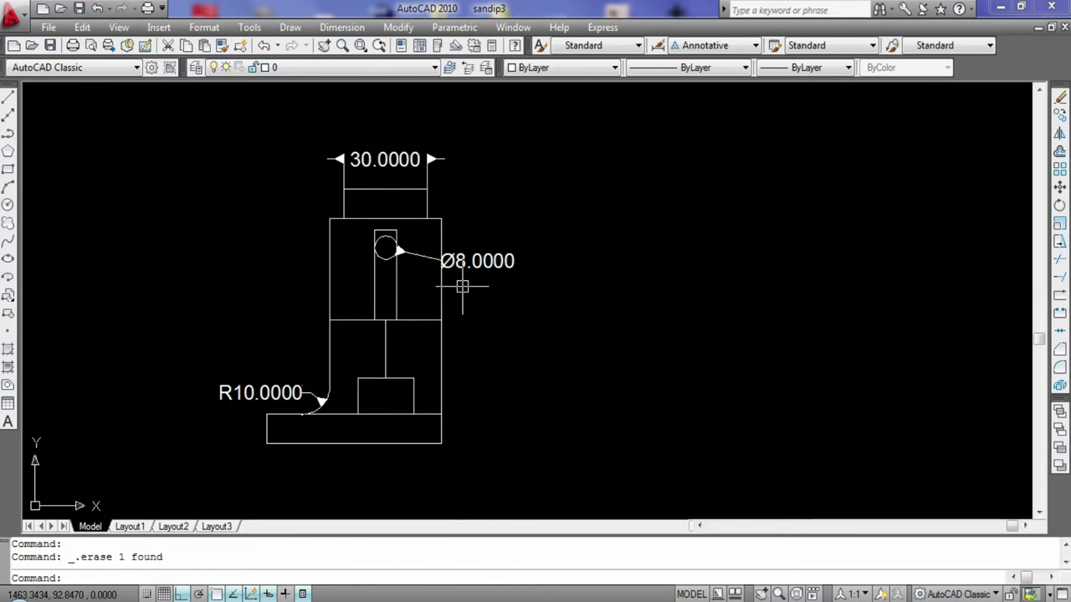
scroll(461, 286, up, 3)
scroll(220, 277, down, 3)
scroll(131, 174, up, 3)
- Draw a radius-5 circle at the top block's left corner and trim it into a fillet arc
click(8, 204)
click(294, 255)
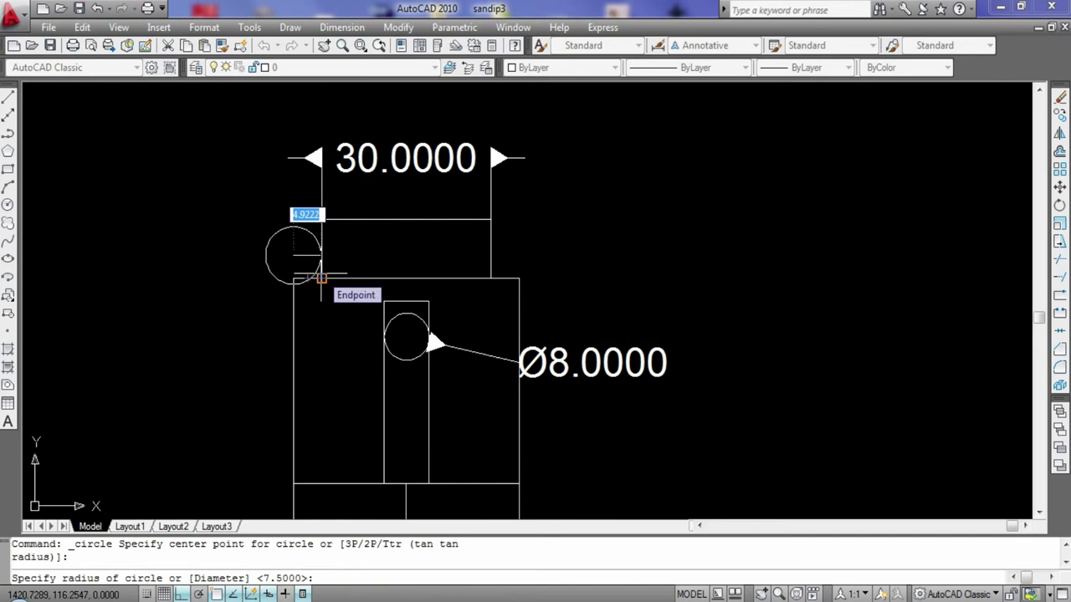
text(5)
key(Return)
scroll(294, 223, up, 2)
scroll(160, 187, up, 2)
text(tr)
key(Return)
key(Return)
click(287, 295)
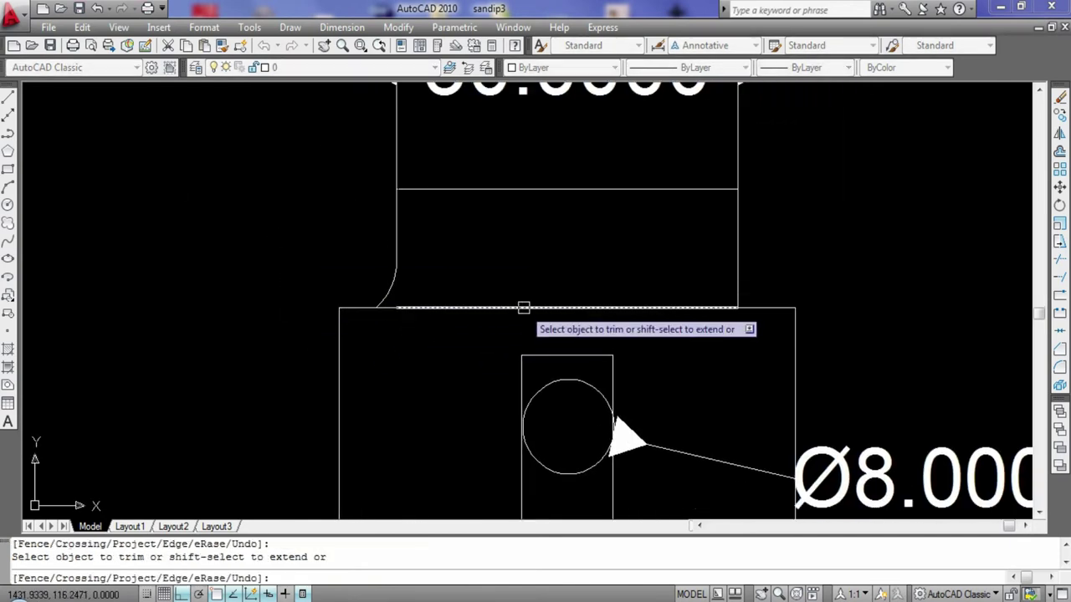
key(Escape)
- Draw a radius-5 circle at the top block's right corner, replacing a misplaced one
click(7, 204)
click(785, 268)
text(5)
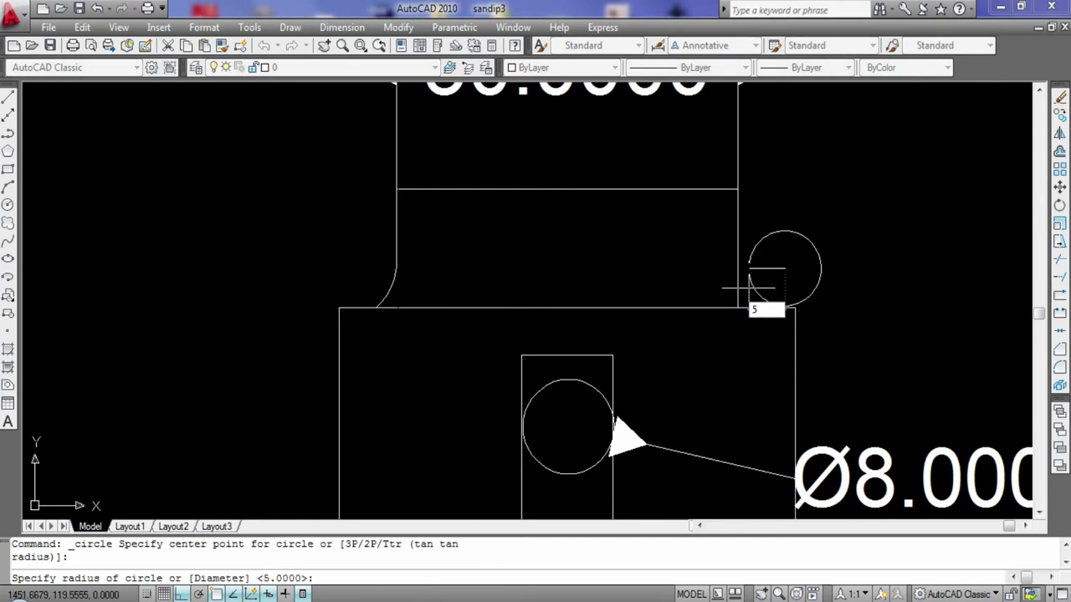
key(Return)
click(831, 301)
key(Delete)
click(8, 204)
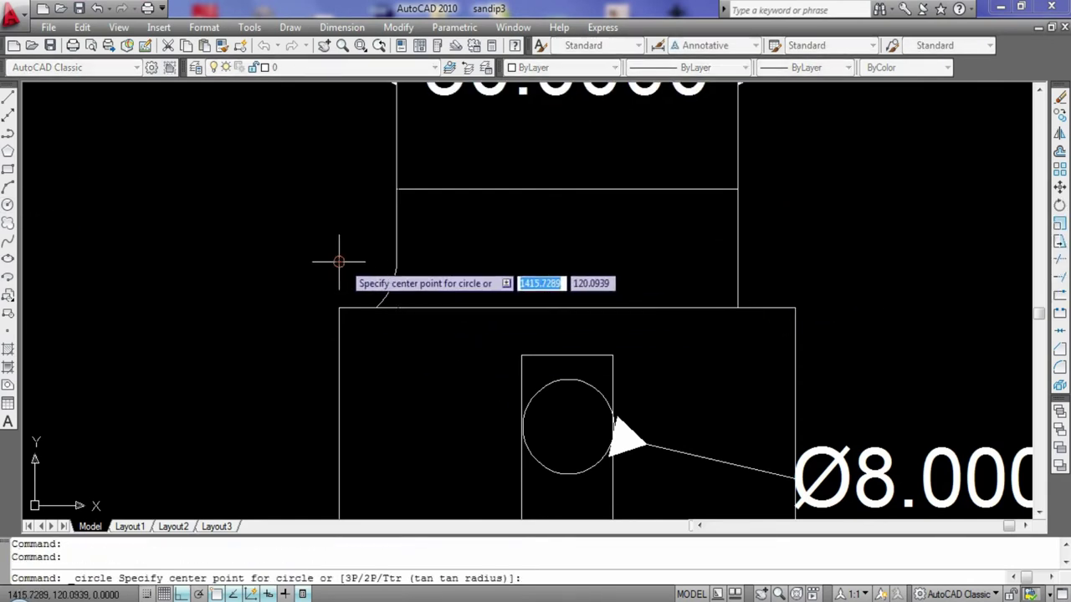
click(795, 262)
text(5)
key(Return)
key(Escape)
- Trim the right circle into a fillet arc and erase the vertical line above the small rectangle
text(tr)
key(Return)
key(Return)
click(849, 276)
click(736, 293)
scroll(722, 444, down, 4)
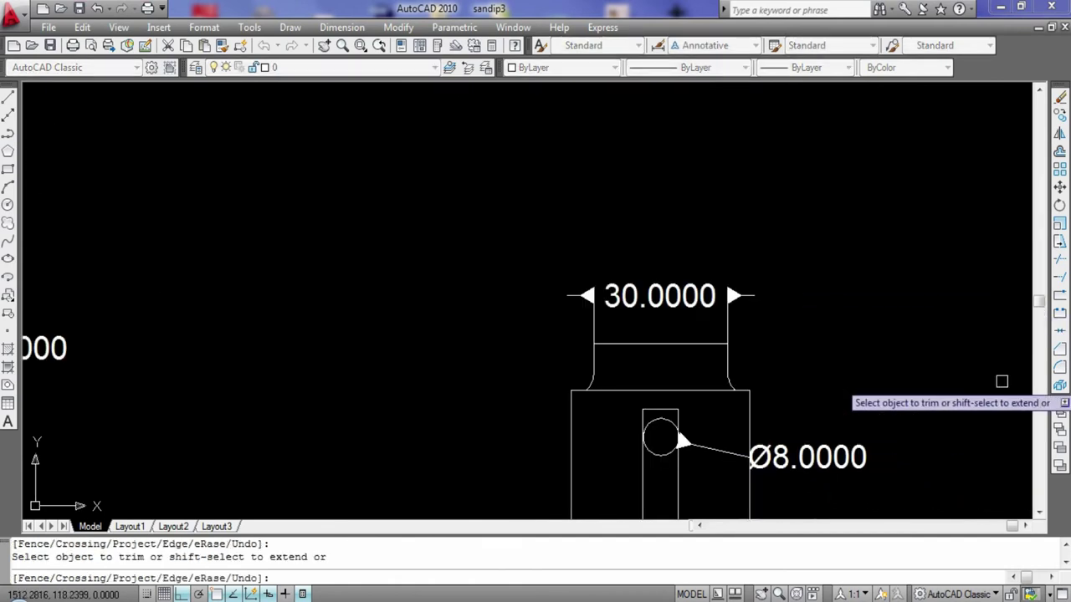
scroll(1002, 382, down, 2)
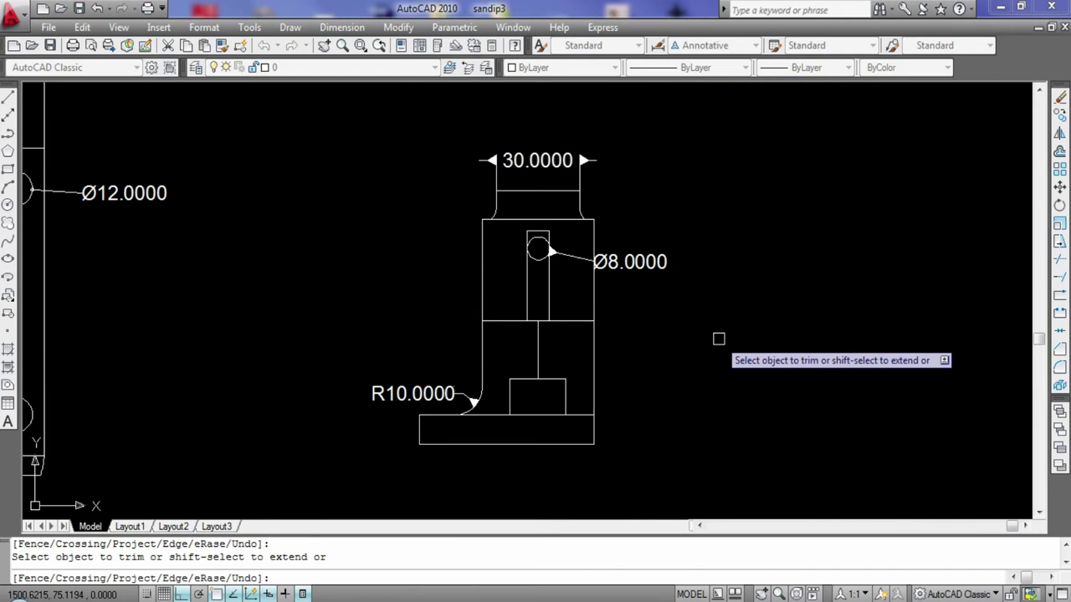
key(Escape)
click(538, 352)
key(Delete)
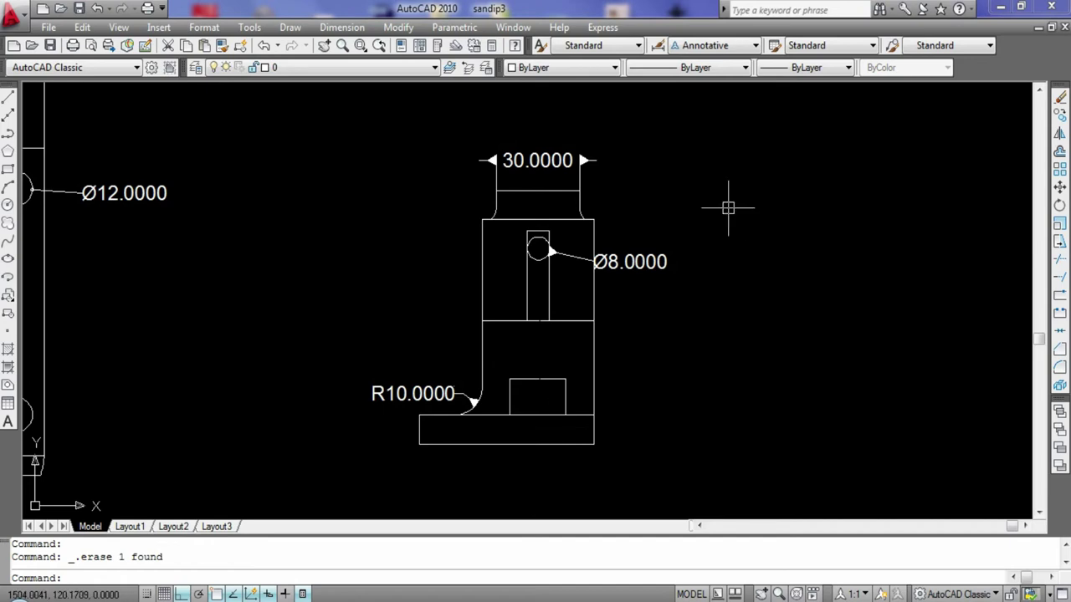
- Draw a trial radius-50 circle on the top block, try a diameter dimension, then erase it
click(7, 203)
click(496, 191)
text(50)
key(Return)
click(290, 27)
click(349, 187)
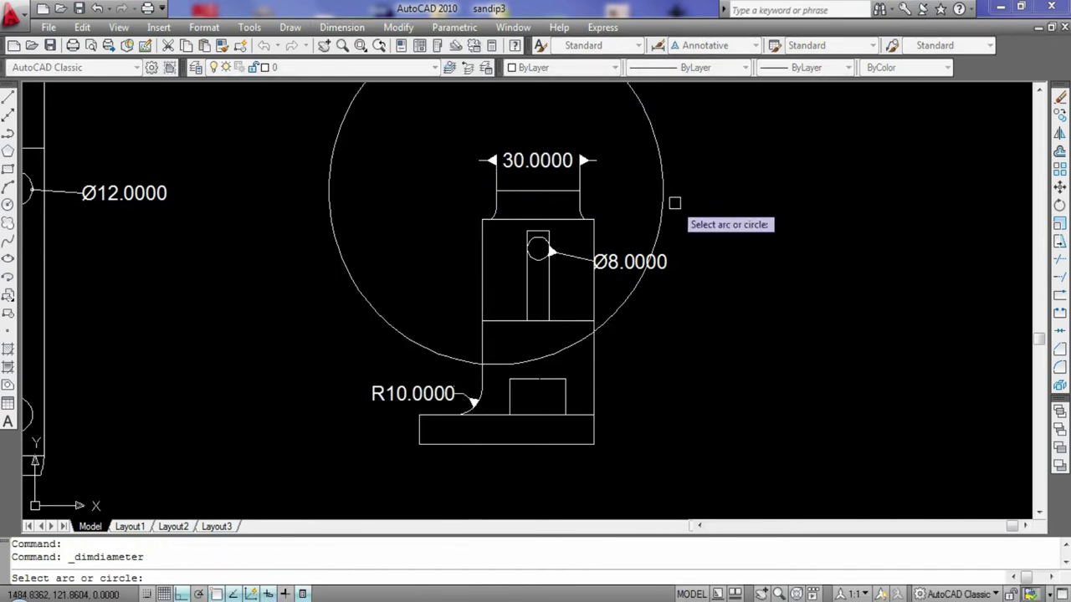
click(670, 205)
key(Escape)
click(663, 209)
key(Delete)
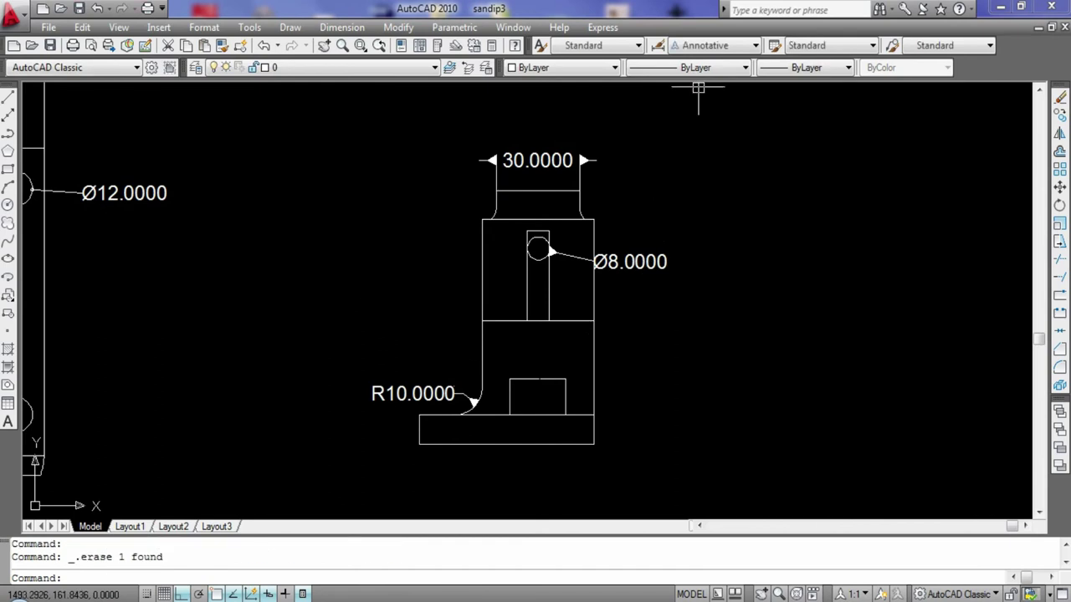
- Draw a radius-15 circle centred on the top block's edge
click(7, 204)
click(496, 190)
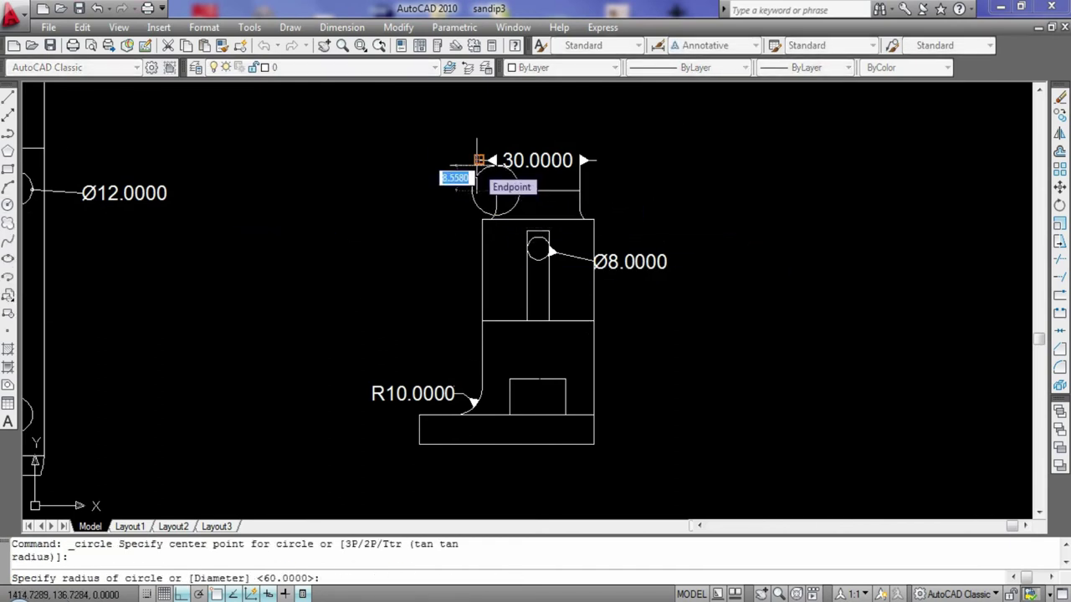
text(15)
key(Return)
key(Escape)
- Place a Ø30.0000 diameter dimension on the radius-15 circle beside the block
click(290, 26)
click(360, 184)
click(535, 205)
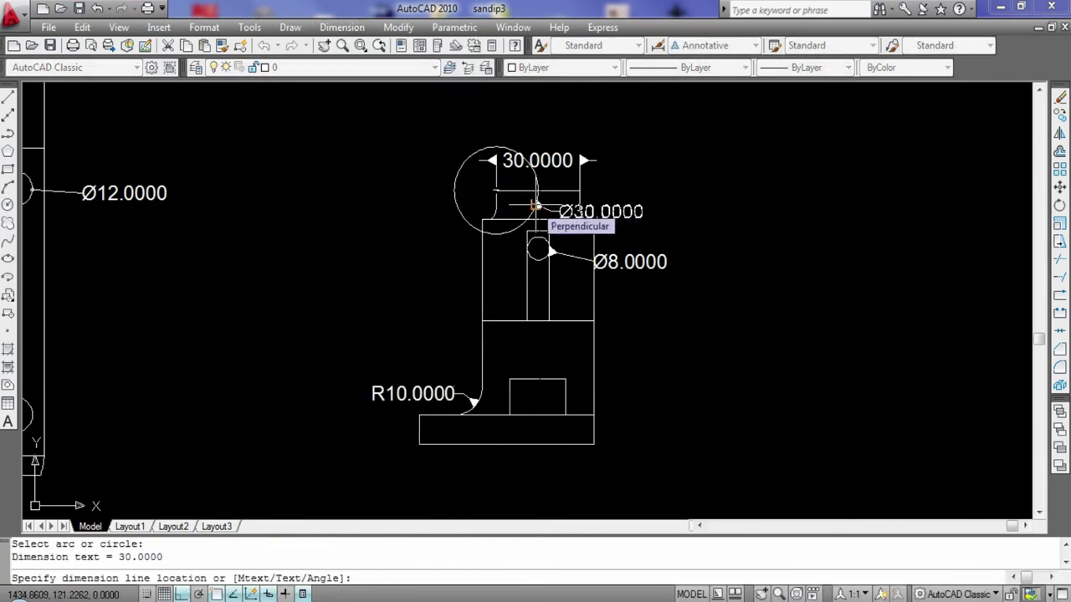
click(577, 198)
key(Return)
key(Escape)
- Erase the radius-15 circle and the 30.0000 linear dimension, then pan the part left
click(502, 177)
click(471, 185)
key(Delete)
click(507, 164)
key(Delete)
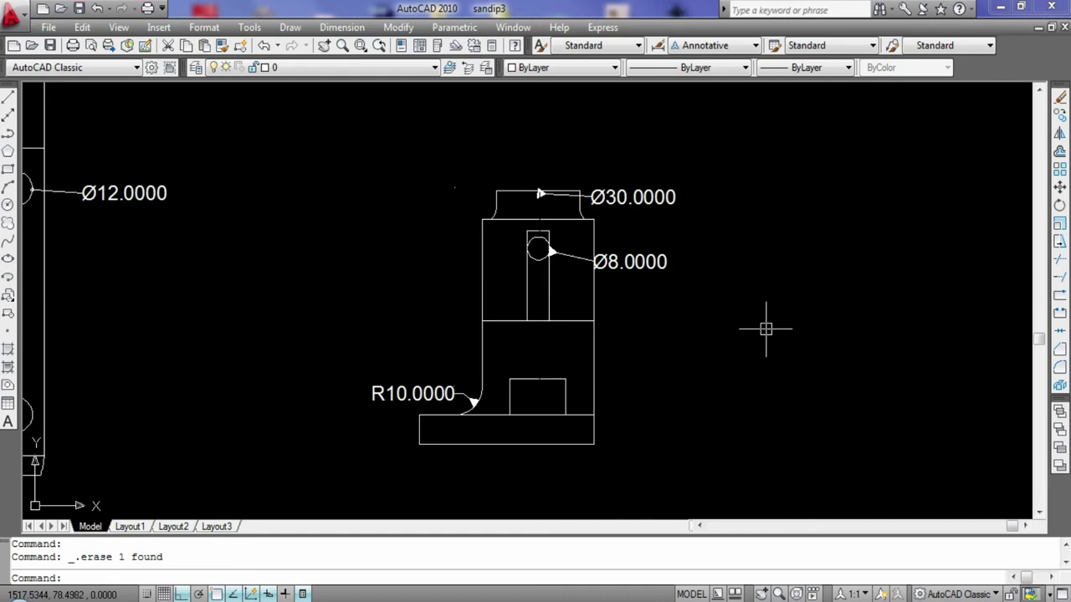
middle_drag(797, 319, 323, 275)
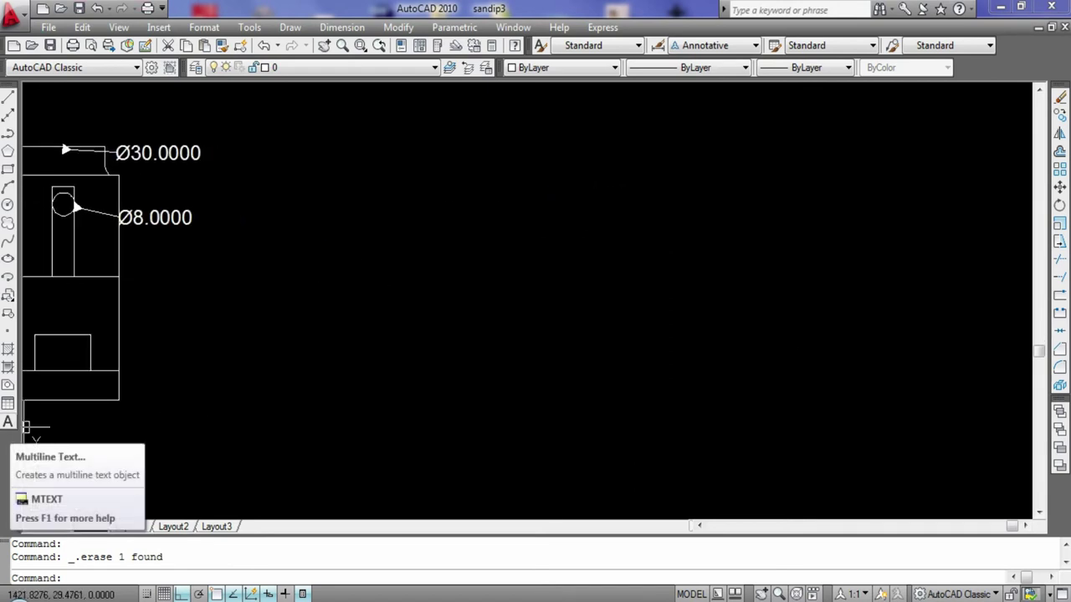
click(8, 96)
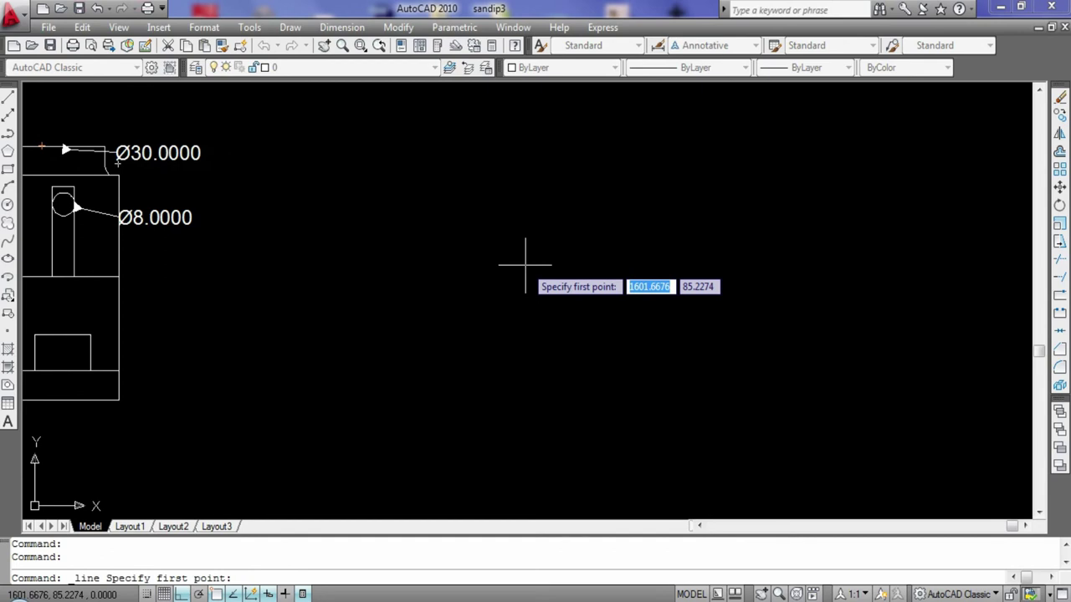
- Draw a 12-unit horizontal line in the empty area beside the part
click(484, 273)
text(12)
key(Return)
key(Escape)
scroll(596, 272, up, 3)
scroll(641, 270, up, 3)
- Draw 6-unit vertical sides downward from both ends of the 12-unit line
click(8, 96)
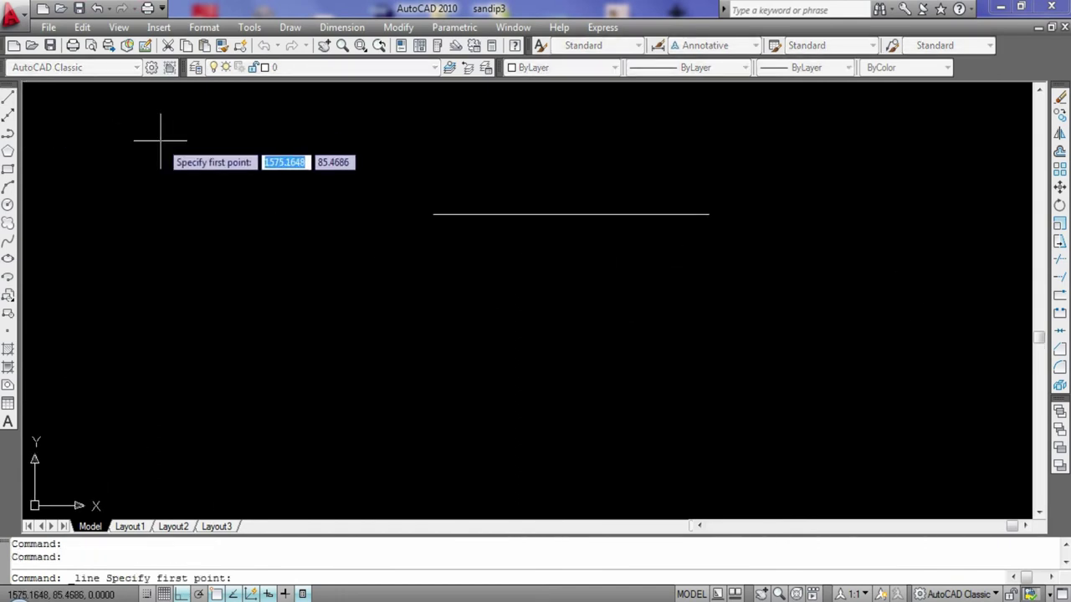
click(709, 214)
text(6)
key(Return)
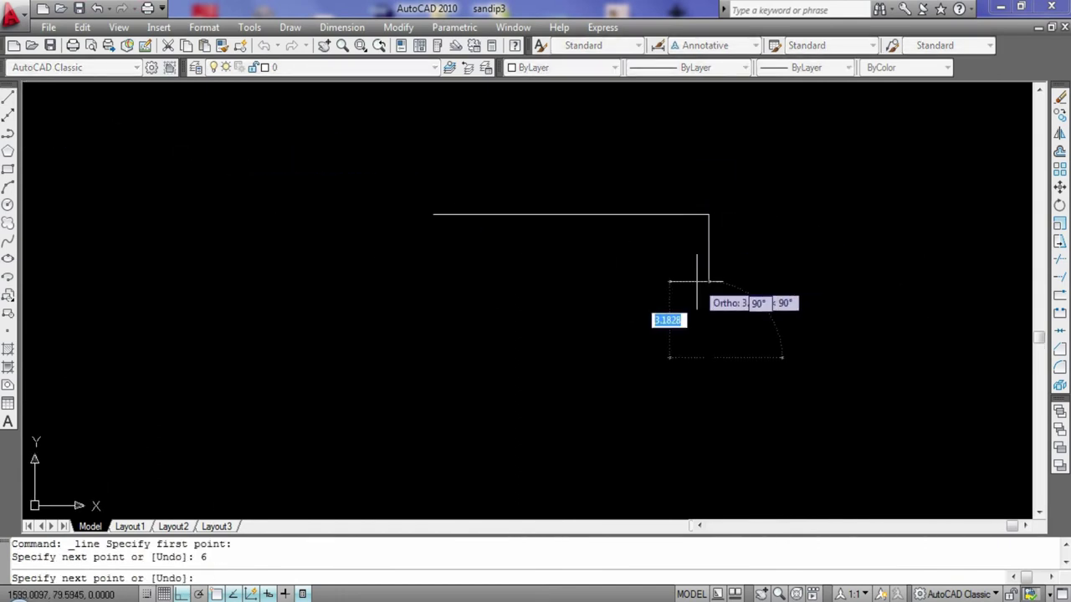
key(Escape)
click(8, 96)
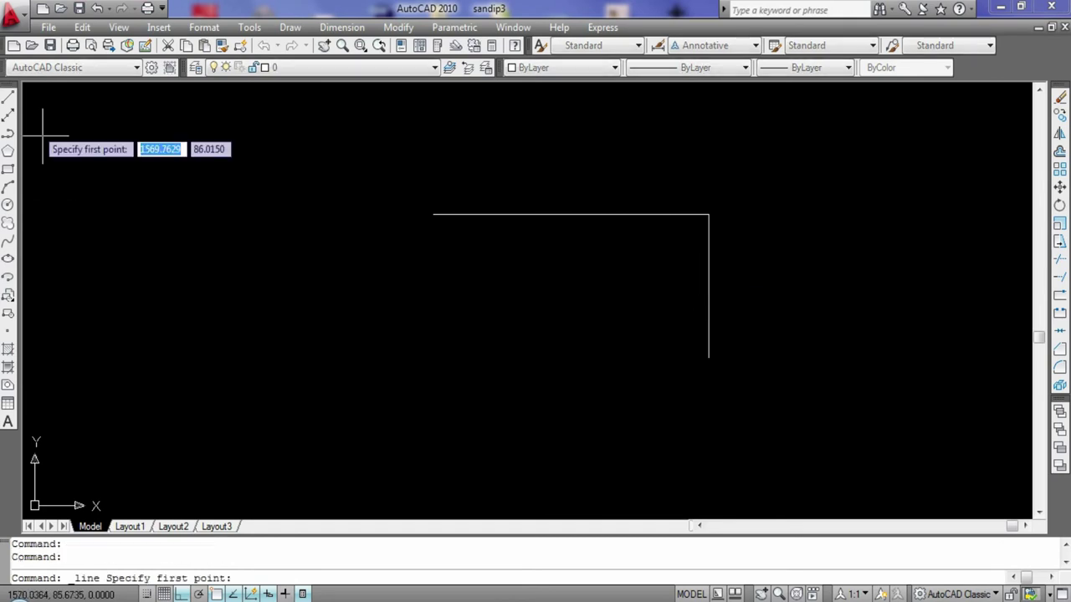
click(433, 214)
text(6)
key(Return)
key(Escape)
- Join the bottom ends of the two sides to close the rectangle
click(8, 96)
click(433, 358)
click(708, 358)
key(Return)
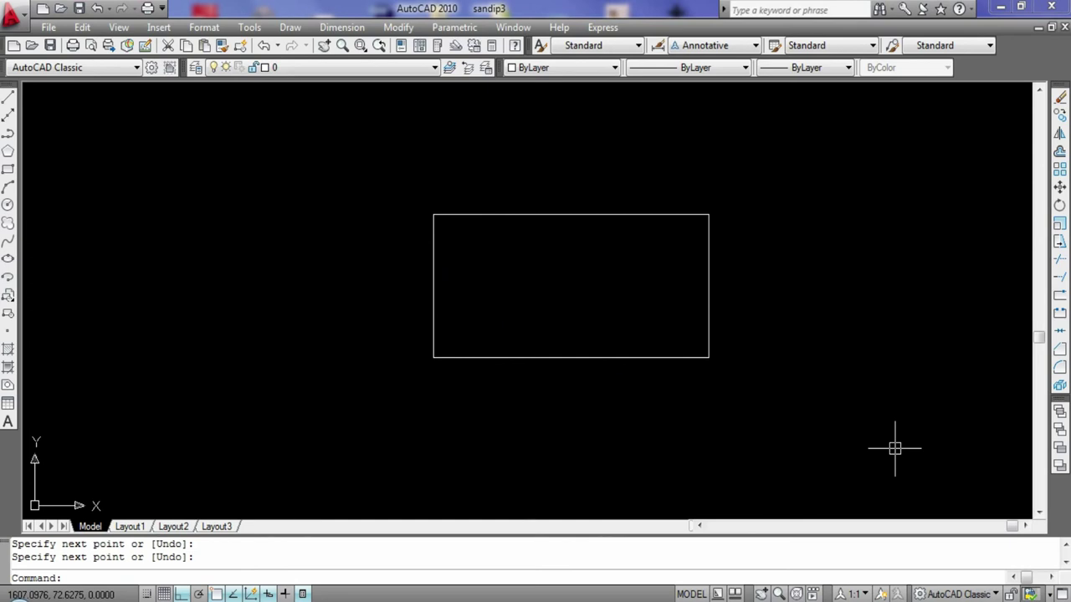
- Draw a horizontal middle line across the rectangle between its edge midpoints
click(8, 96)
click(709, 286)
click(433, 285)
key(Return)
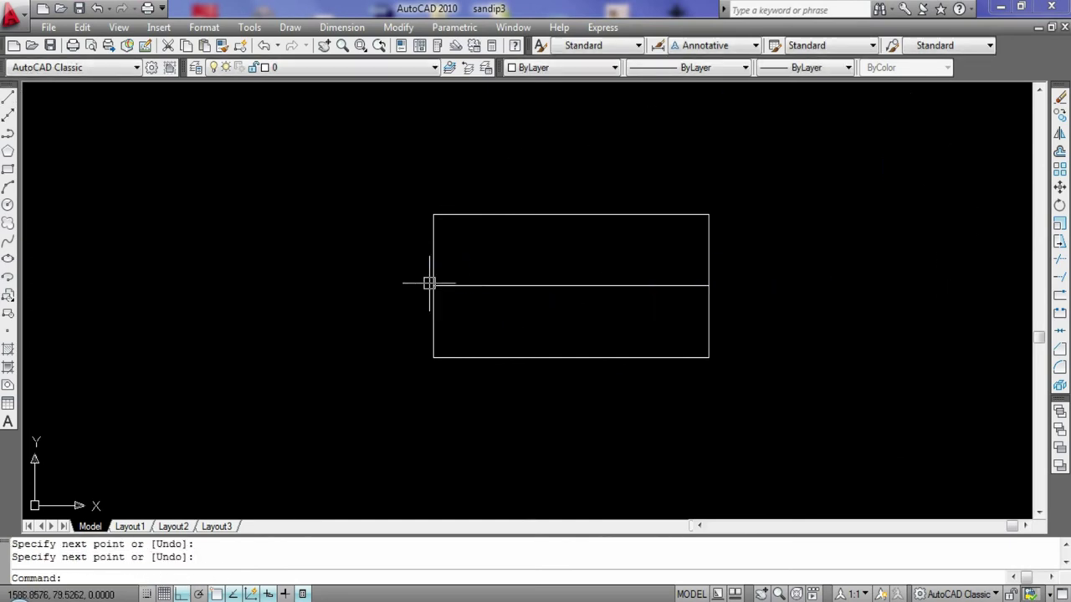
- Draw a 2-unit segment leftward from the right edge and a 0.6-unit line from its end
click(8, 96)
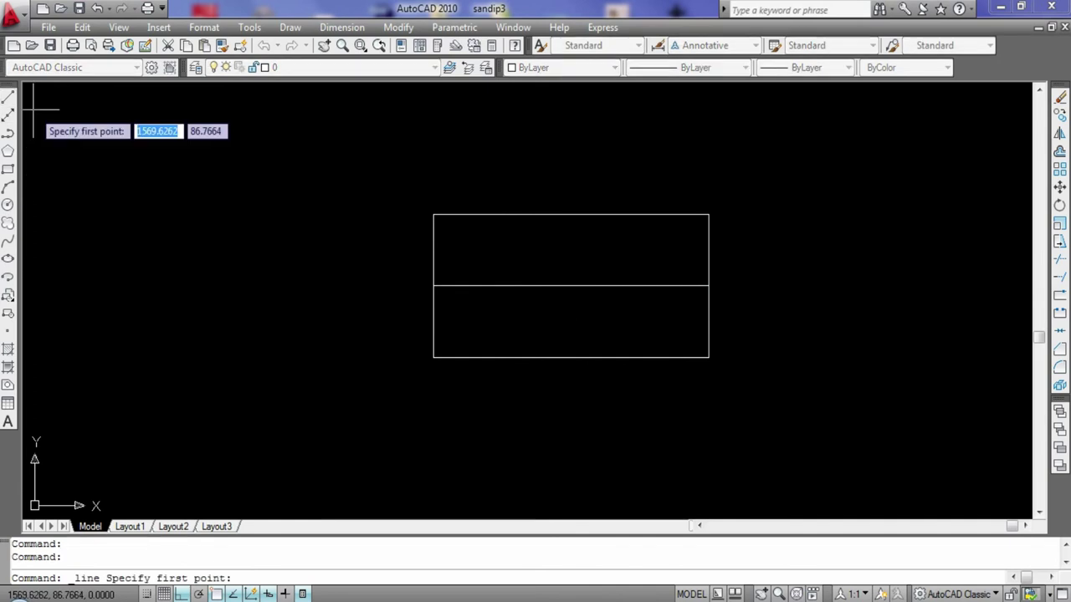
click(709, 285)
text(2)
key(Return)
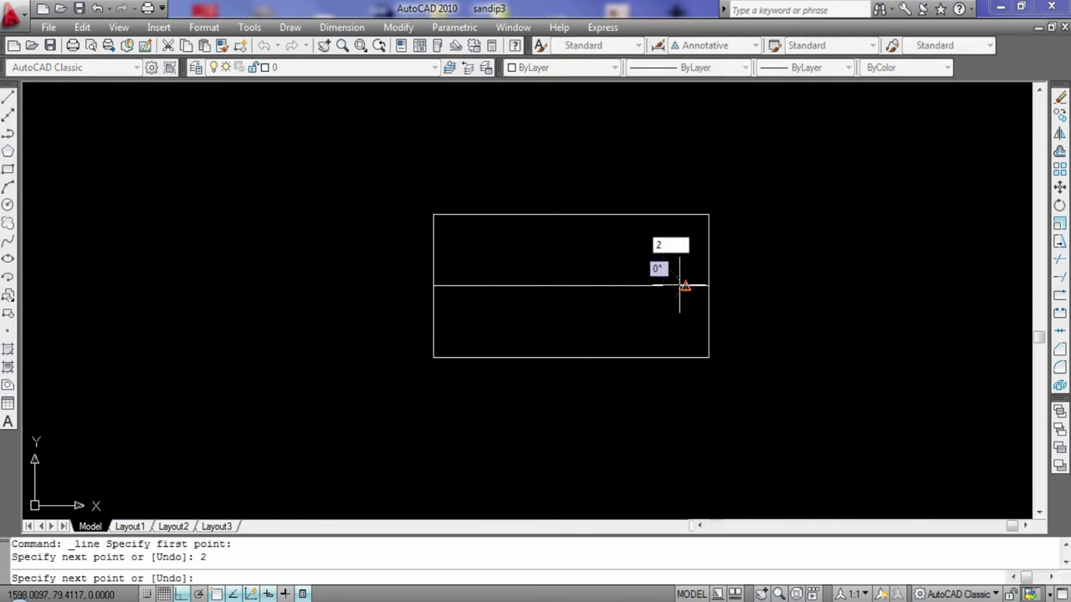
key(Escape)
key(Return)
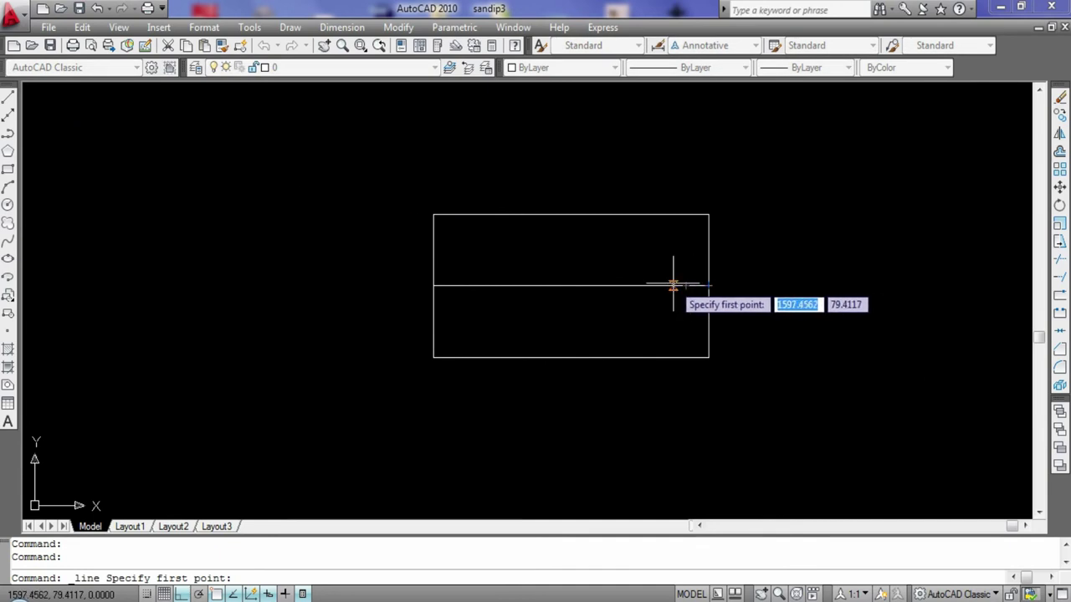
click(686, 285)
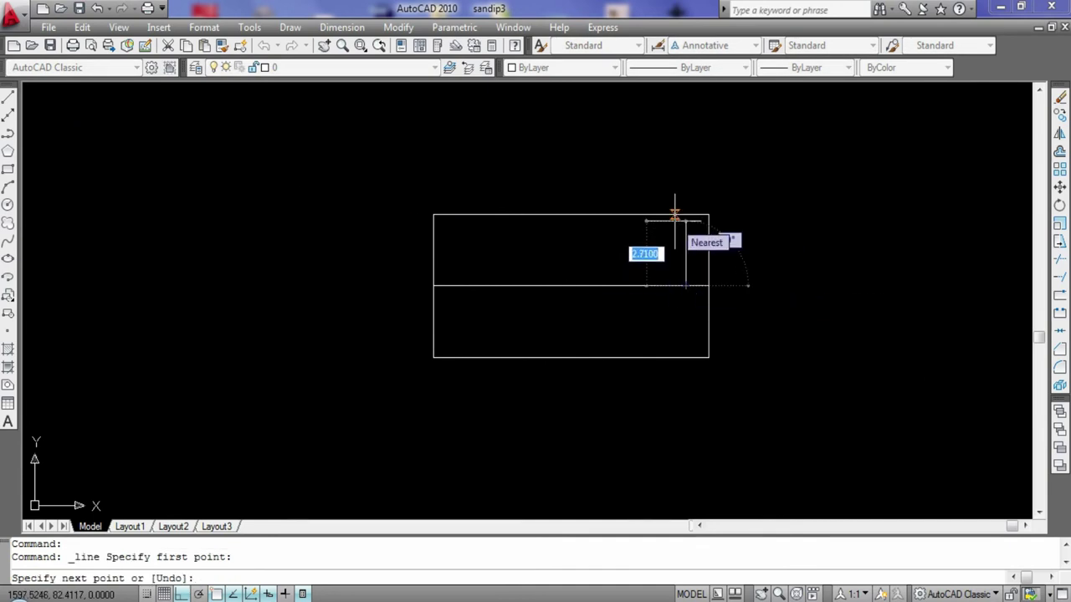
key(Escape)
key(Return)
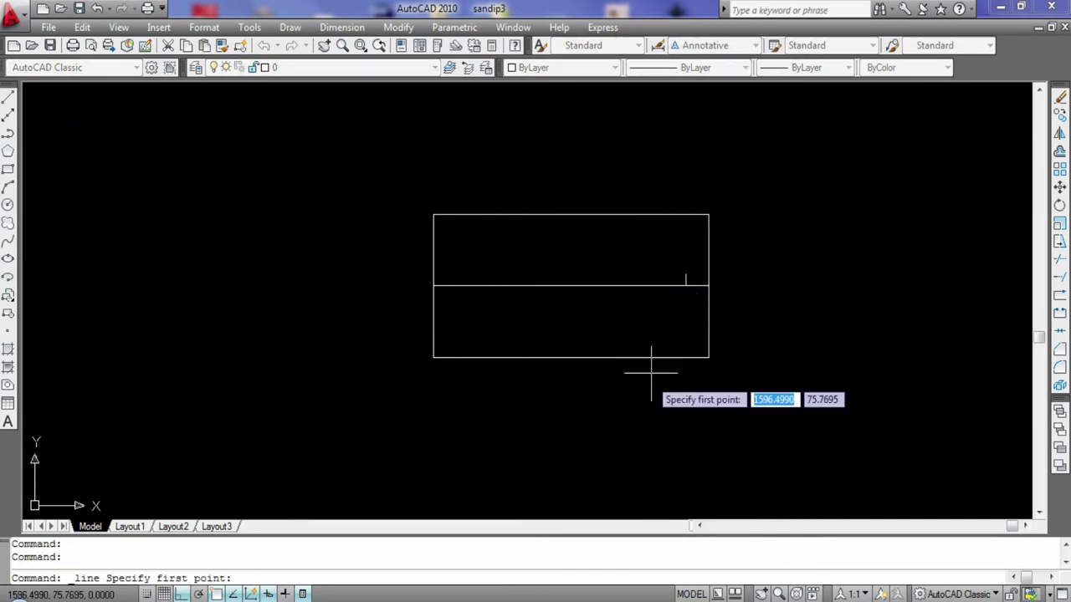
click(685, 286)
text(0.6)
key(Return)
key(Escape)
- Try a linear dimension on the short segment, then delete a piece of the middle line
click(343, 27)
click(356, 68)
click(685, 286)
click(707, 285)
scroll(632, 243, down, 2)
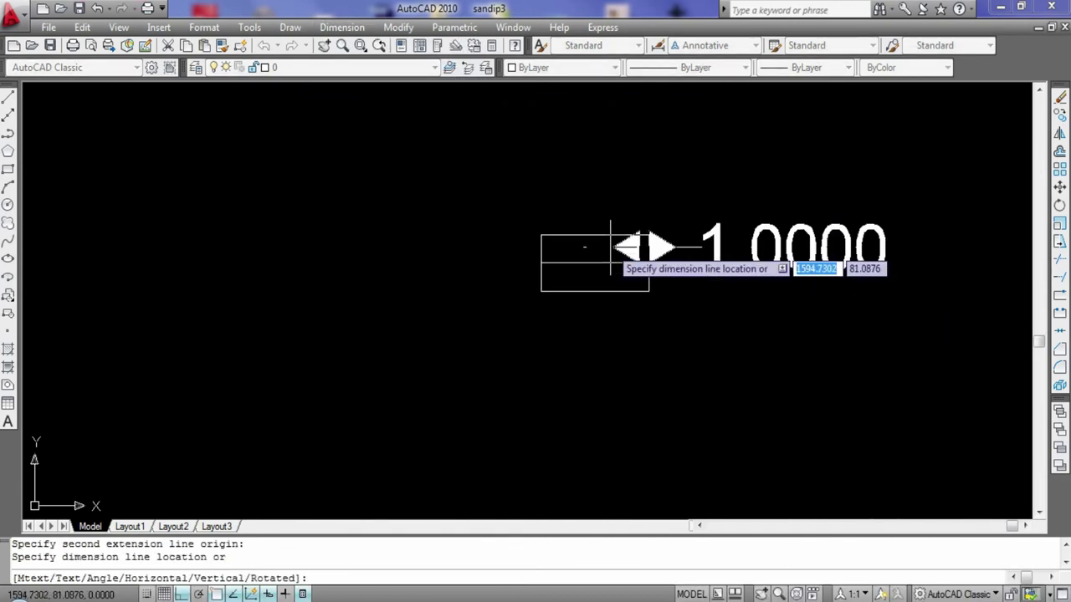
scroll(610, 247, up, 1)
key(Escape)
scroll(609, 247, up, 3)
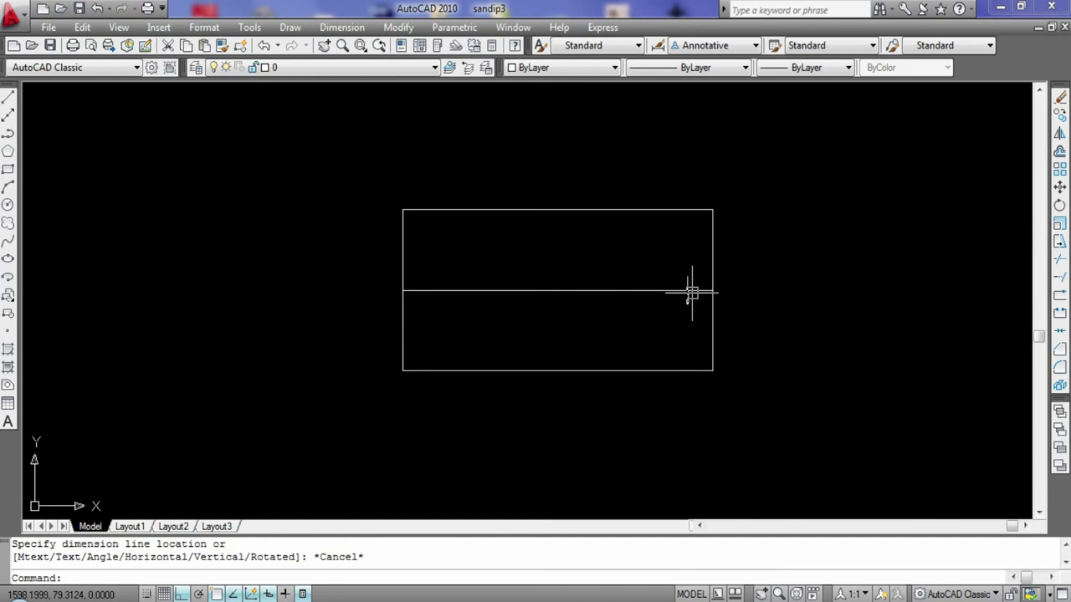
click(688, 280)
key(Delete)
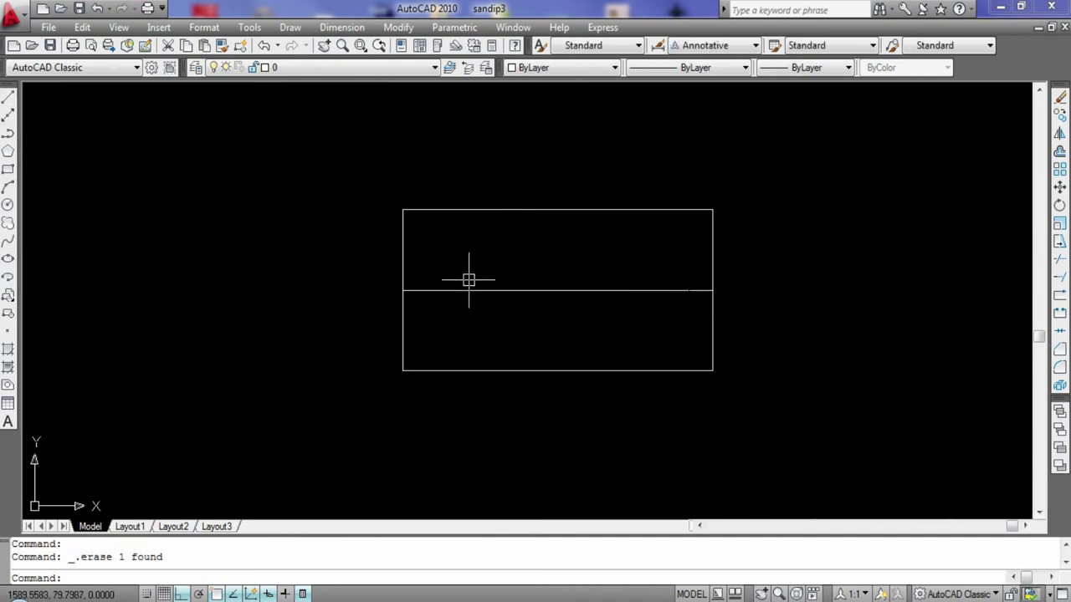
- Draw a 2-unit slot line from the right edge and a 0.5 line at its end
click(8, 98)
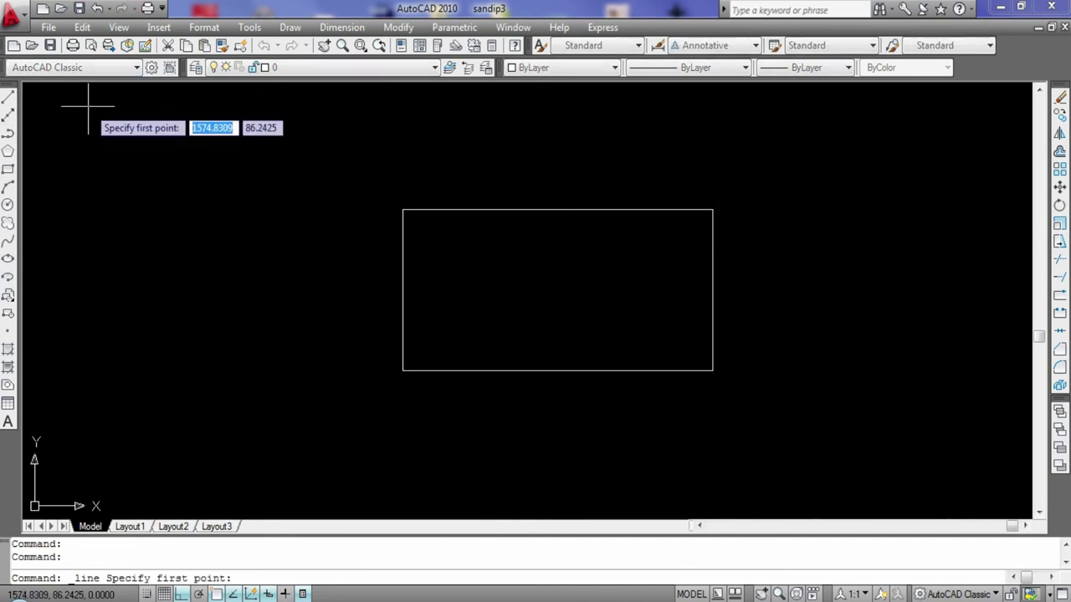
click(710, 290)
text(2)
key(Return)
key(Escape)
click(8, 98)
click(662, 291)
text(0.5)
key(Return)
key(Escape)
- Add another 0.5 line at the slot end and delete a stray diagonal segment
click(8, 98)
click(661, 290)
text(0)
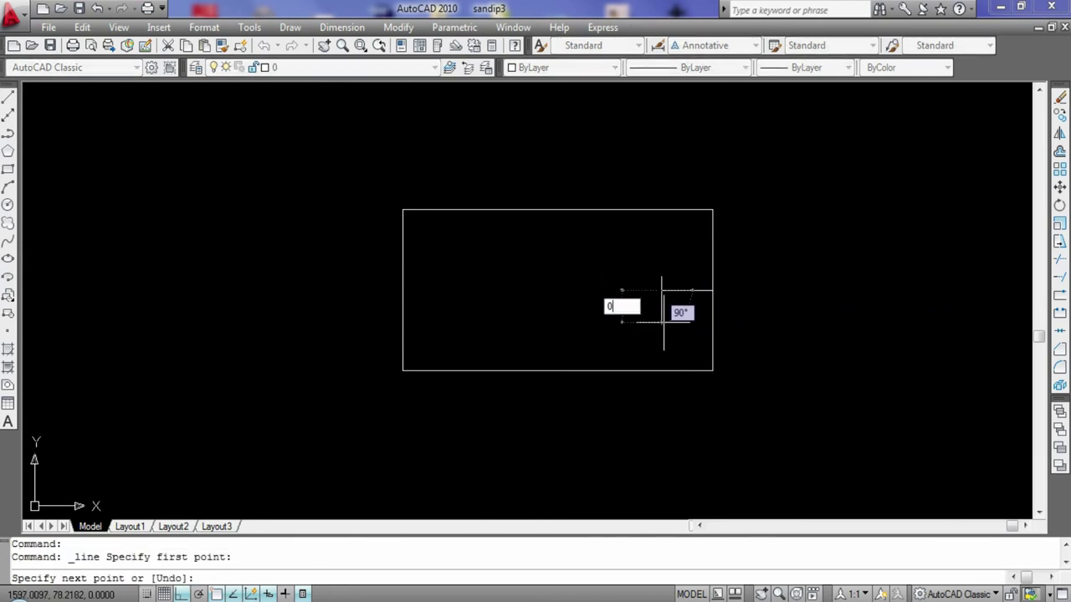
text(.5)
key(Return)
key(Escape)
click(8, 98)
click(712, 276)
click(661, 304)
key(Escape)
click(695, 285)
key(Delete)
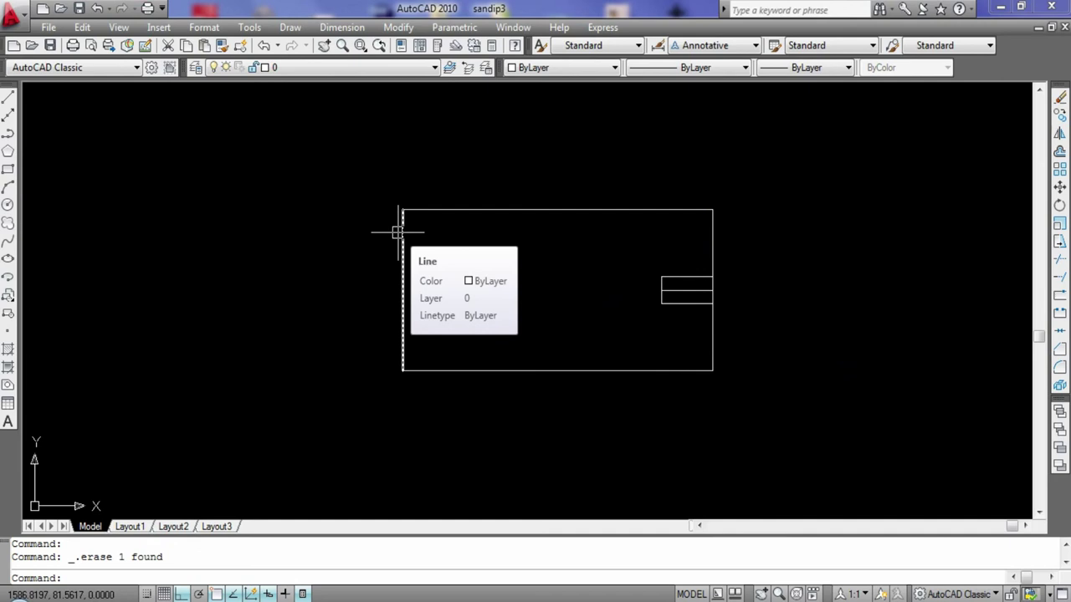
- Draw a horizontal centre line from the slot to the rectangle's left edge
scroll(530, 334, down, 1)
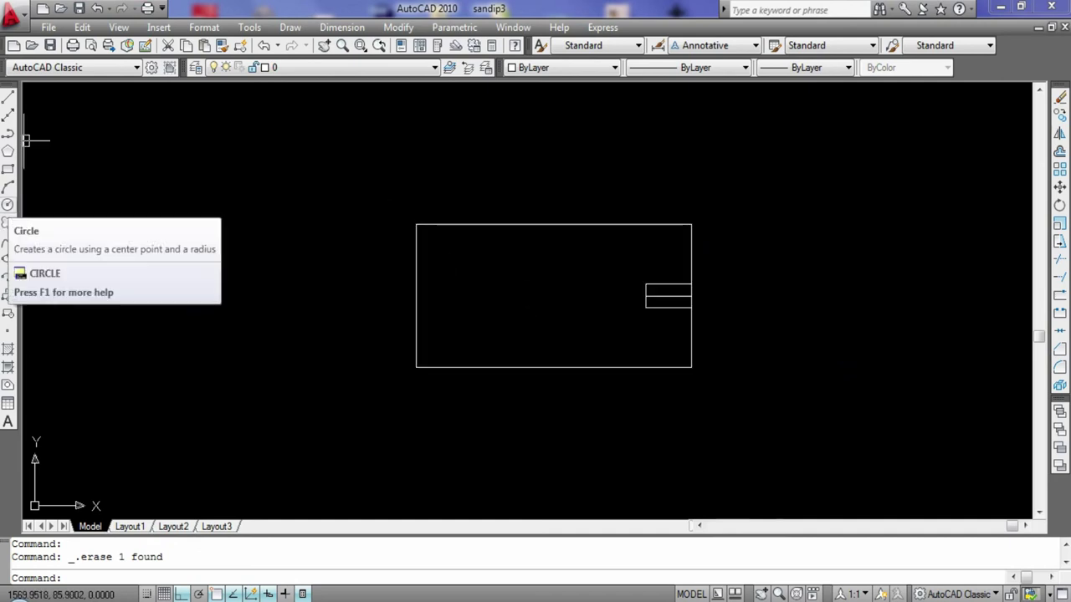
click(8, 204)
click(7, 98)
click(691, 297)
click(416, 297)
key(Return)
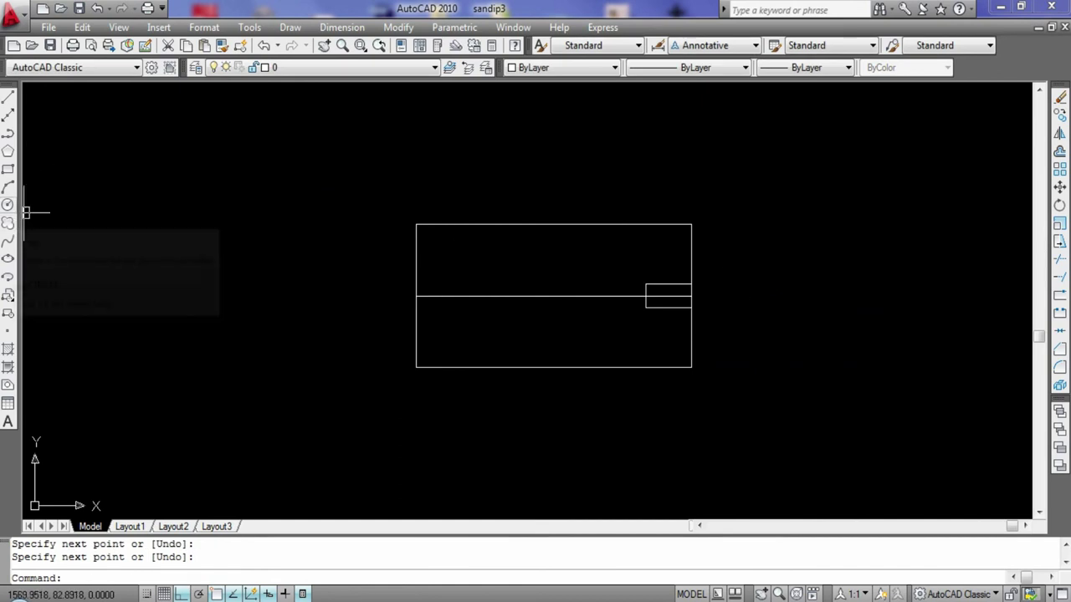
- Place a diameter-4 circle on the rectangle's left edge, then delete the centre line
click(7, 204)
click(416, 296)
text(d)
key(Return)
text(4)
key(Return)
key(Escape)
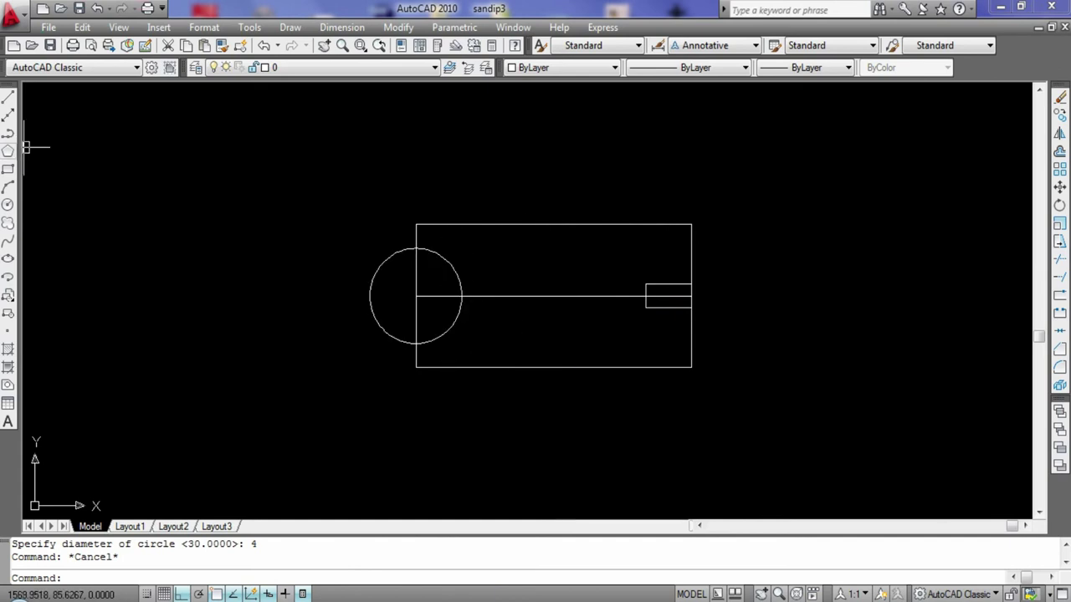
click(8, 98)
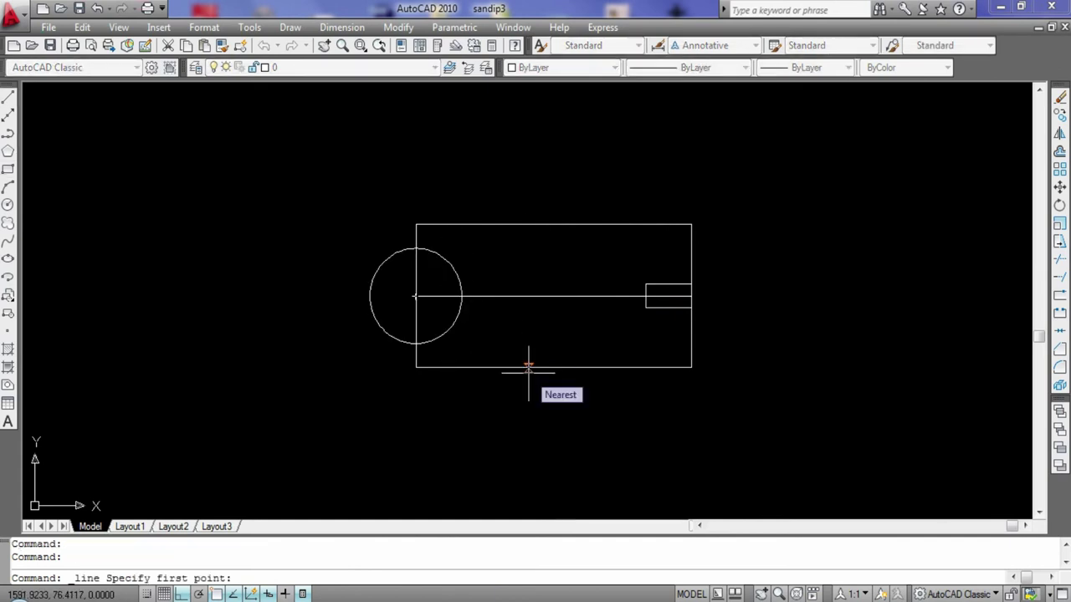
key(Escape)
click(514, 296)
key(Delete)
- Draw an 8-unit horizontal line from the slot side and delete the circle
click(8, 98)
click(597, 295)
text(8)
key(Return)
key(Escape)
click(457, 270)
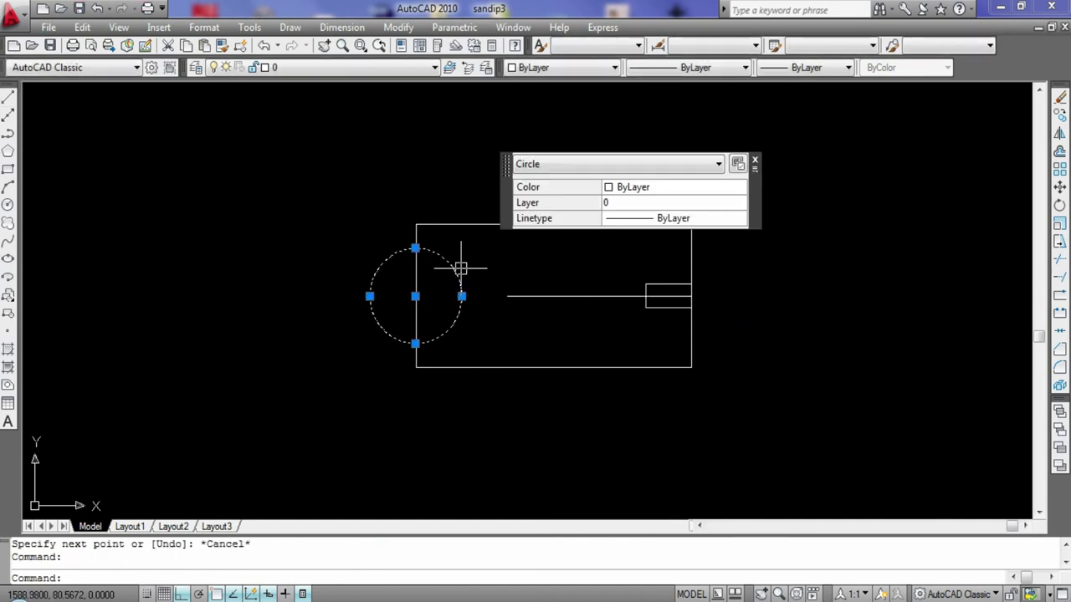
key(Delete)
- Draw 2-unit vertical segments up and down from the 8-unit line's end
click(8, 98)
click(507, 295)
text(2)
key(Return)
key(Escape)
key(Return)
click(506, 295)
text(2)
key(Return)
key(Escape)
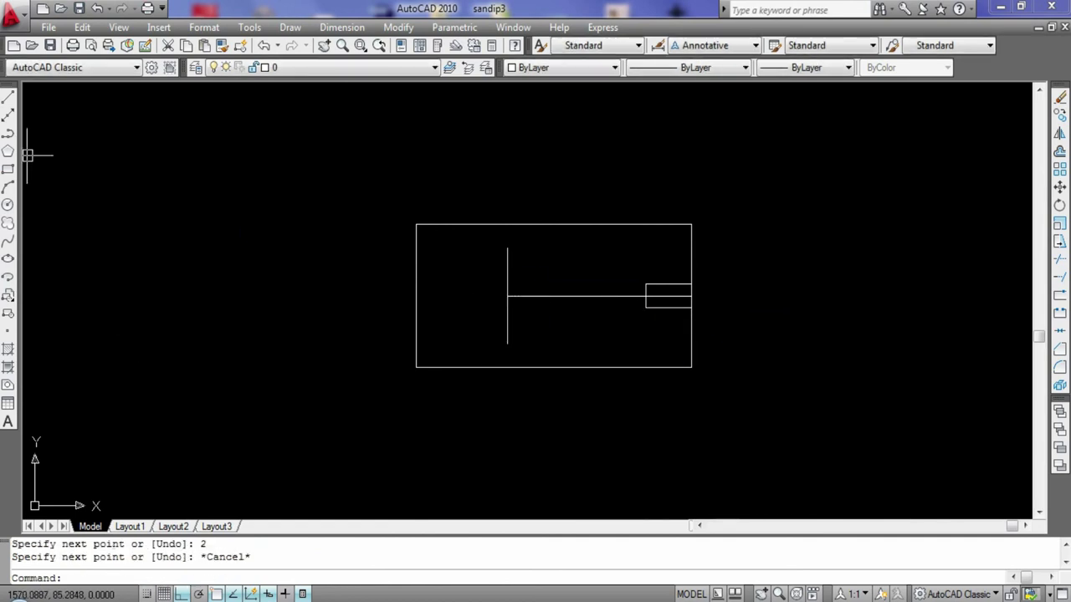
- Draw the square's top and bottom edges back to the rectangle's left edge
click(7, 96)
click(507, 249)
click(416, 248)
key(Return)
click(8, 96)
click(507, 343)
click(416, 343)
key(Return)
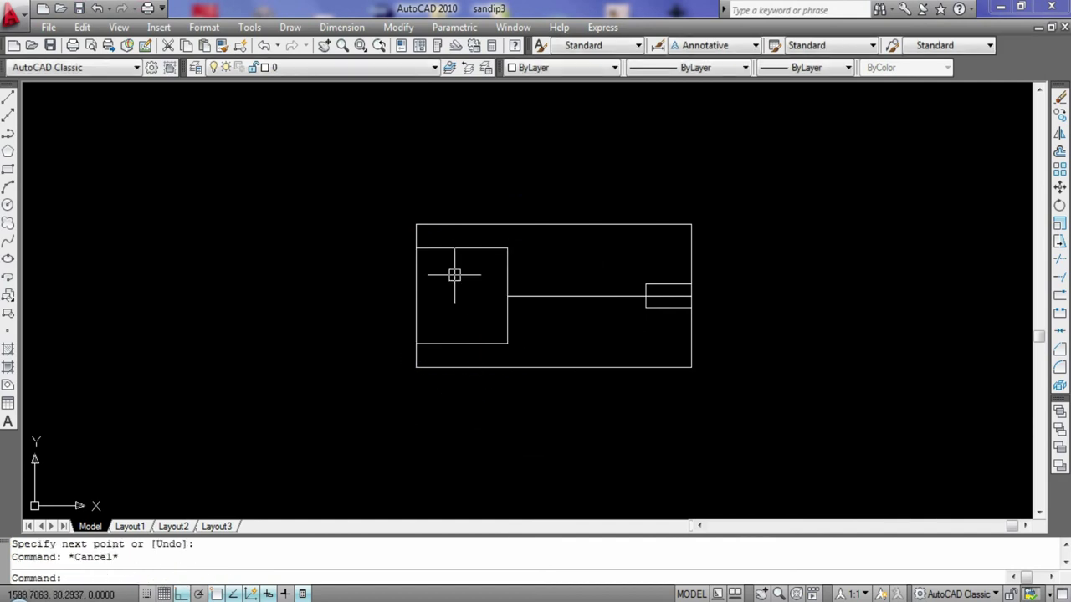
- Draw a radius-2 circle centred on the square's top-right corner
click(8, 204)
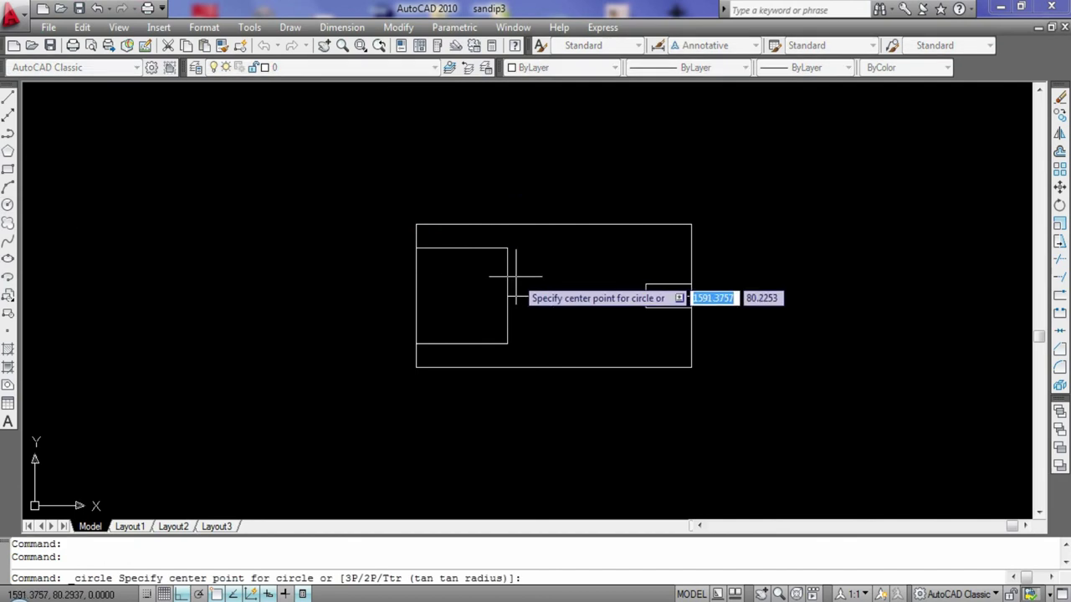
click(507, 249)
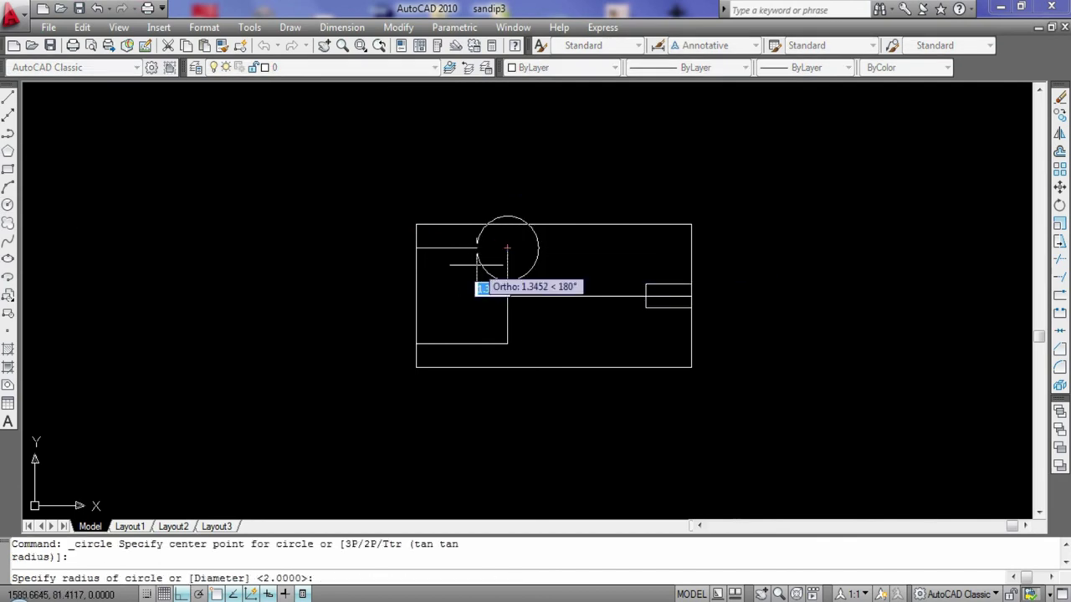
text(2)
key(Return)
key(Escape)
- Start a diameter dimension on the radius-2 circle, then cancel it
click(341, 27)
click(368, 183)
click(461, 244)
scroll(461, 238, down, 2)
scroll(443, 239, up, 3)
scroll(454, 239, down, 4)
key(Escape)
- Enter a new text height override for the current dimension style
key(alt+n)
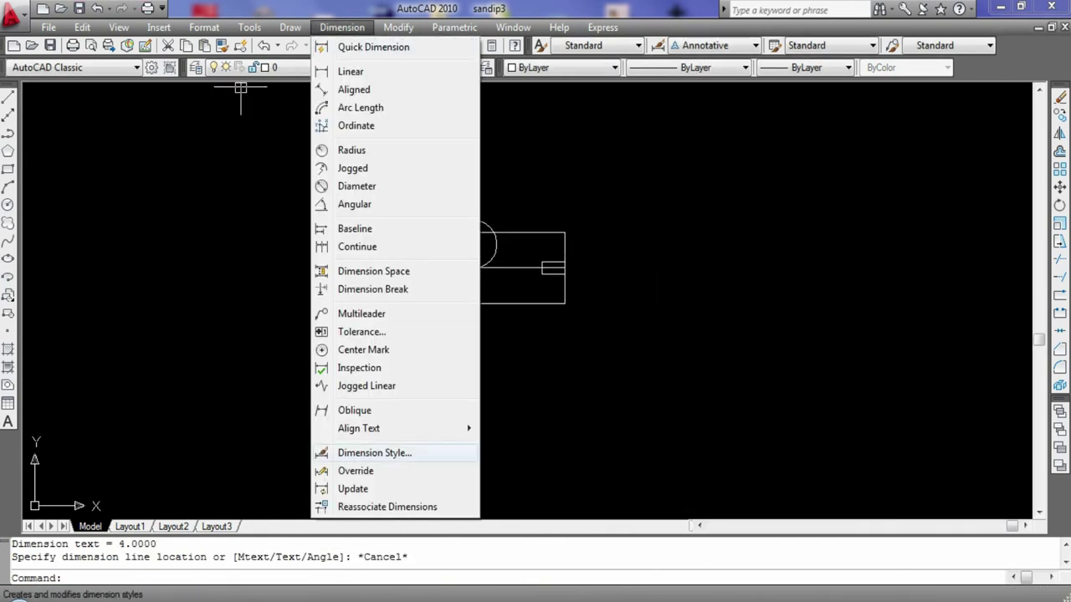
key(Return)
click(700, 297)
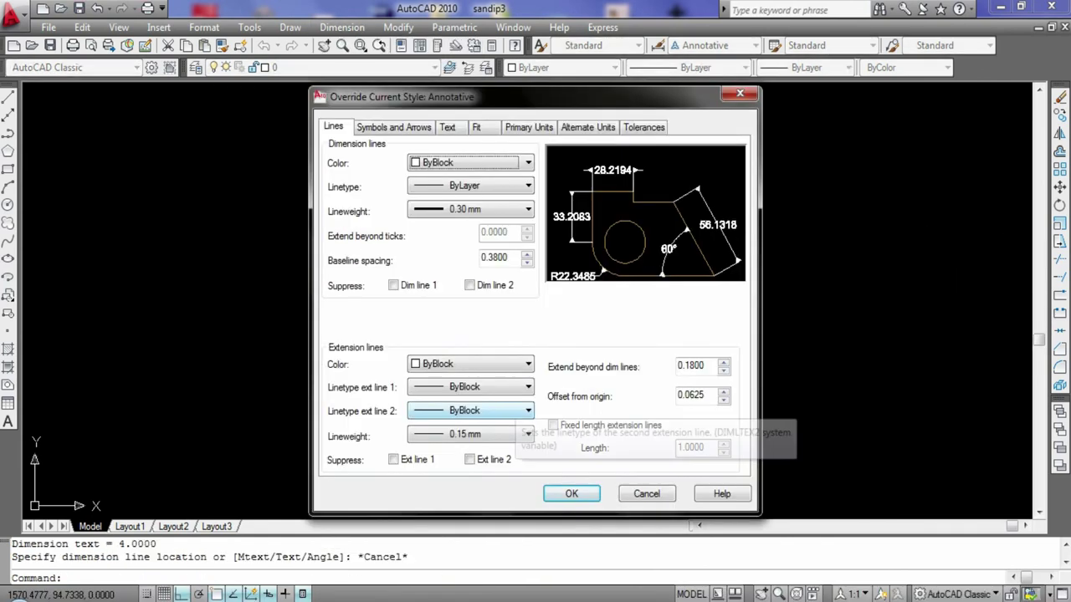
click(447, 127)
double_click(496, 244)
text(1)
key(Return)
key(Return)
- Set the dimension style override's text height to 0.001 and close Dimension Style Manager
click(342, 27)
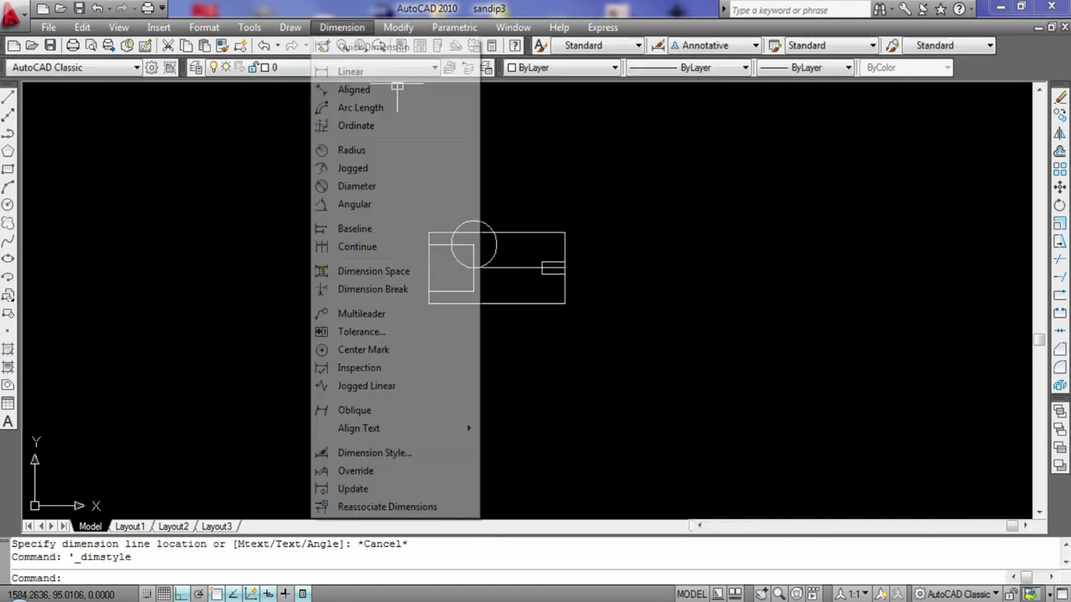
click(368, 449)
click(701, 296)
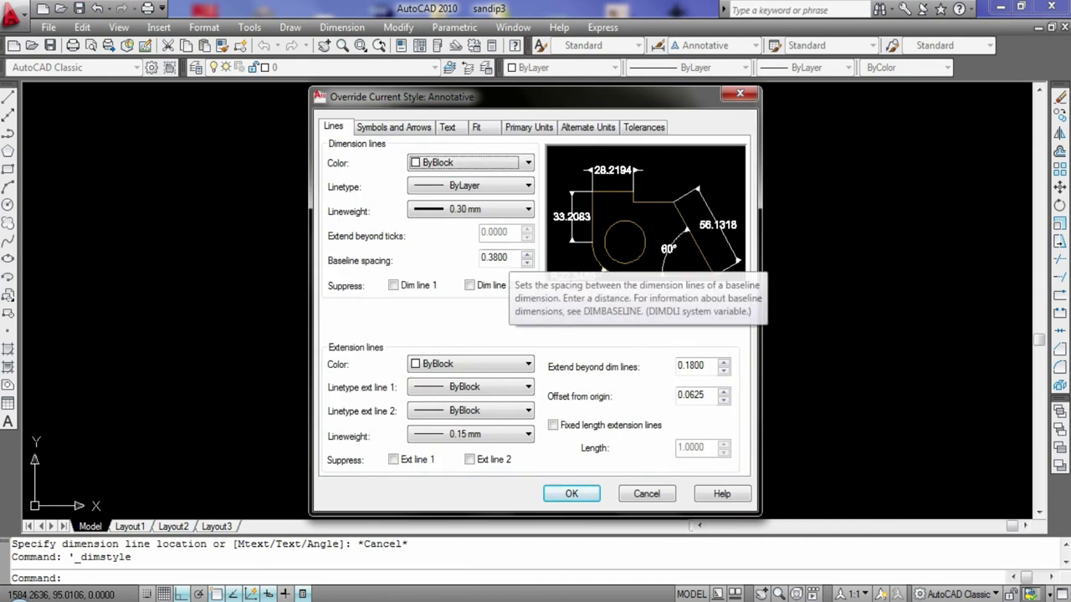
click(448, 127)
click(502, 245)
key(BackSpace)
key(BackSpace)
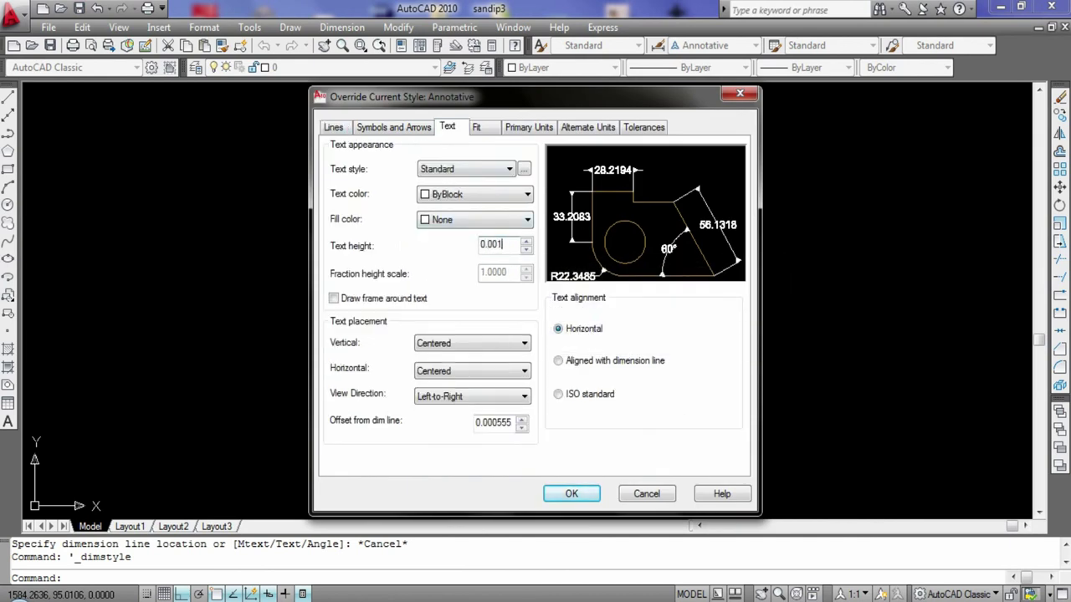
key(Return)
click(722, 154)
- Place a trial diameter dimension above the circle, then delete it
click(341, 27)
click(355, 186)
click(494, 245)
click(454, 153)
click(471, 201)
key(Delete)
scroll(510, 243, up, 2)
scroll(510, 243, up, 3)
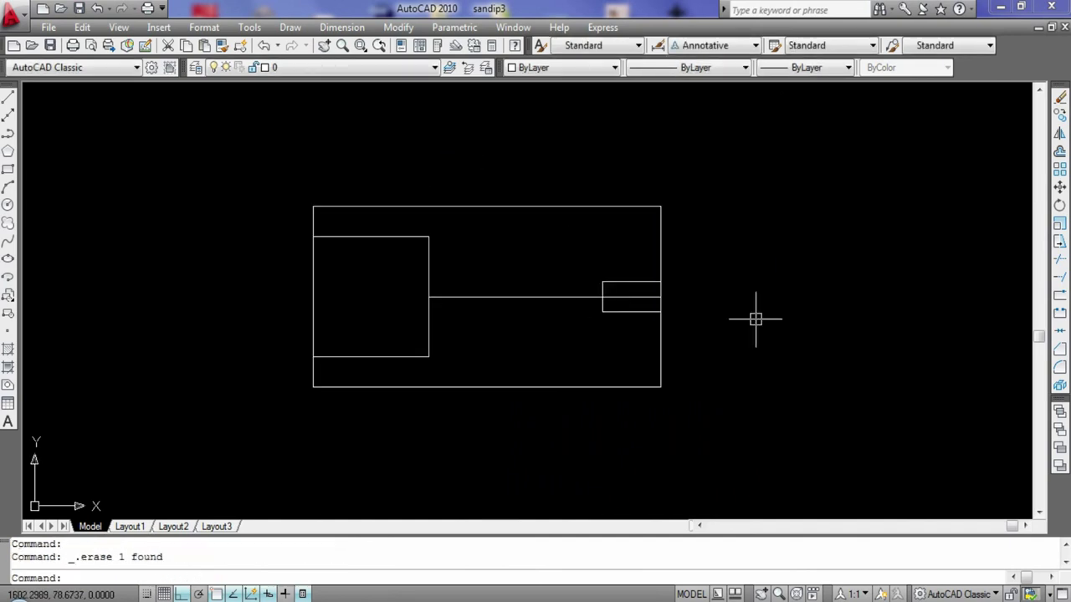
- Zoom to the drawing's extents, then zoom into the side view with Ø30, Ø8 and R10
scroll(406, 249, down, 2)
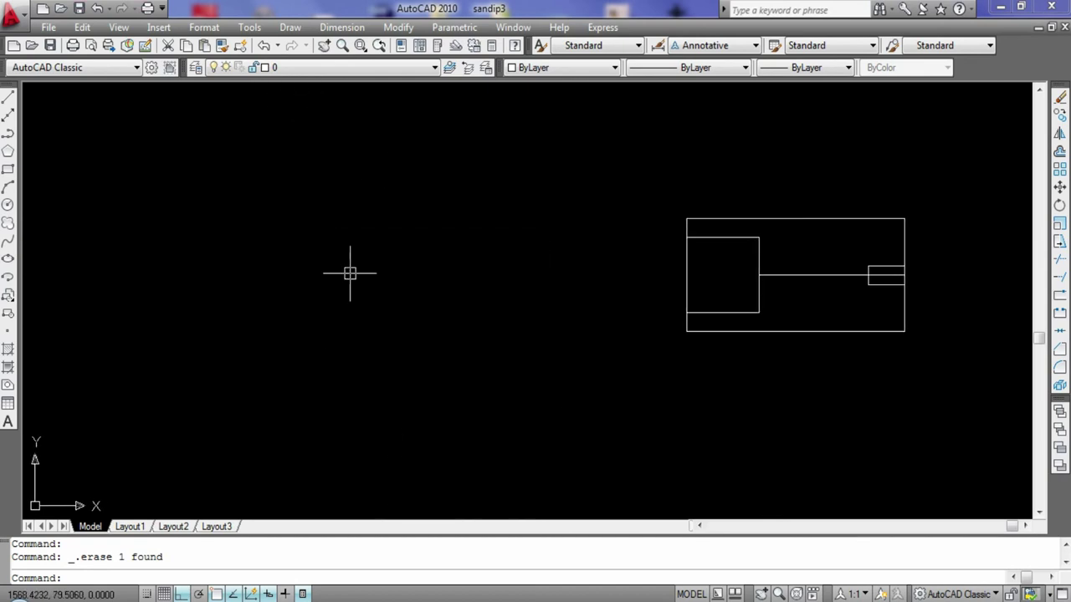
scroll(416, 271, down, 5)
middle_click(402, 297)
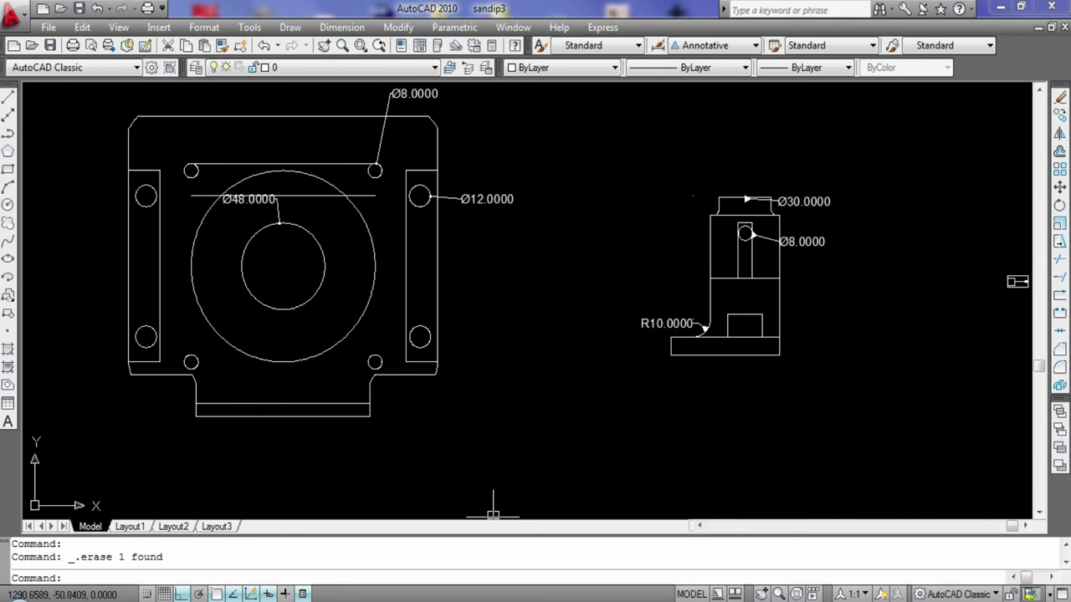
scroll(585, 401, up, 3)
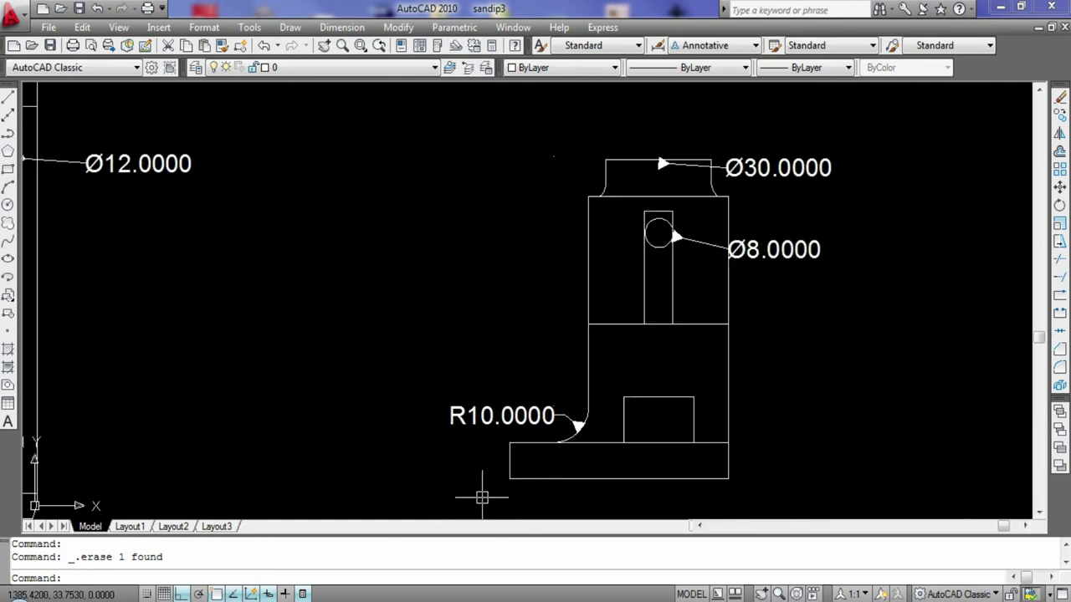